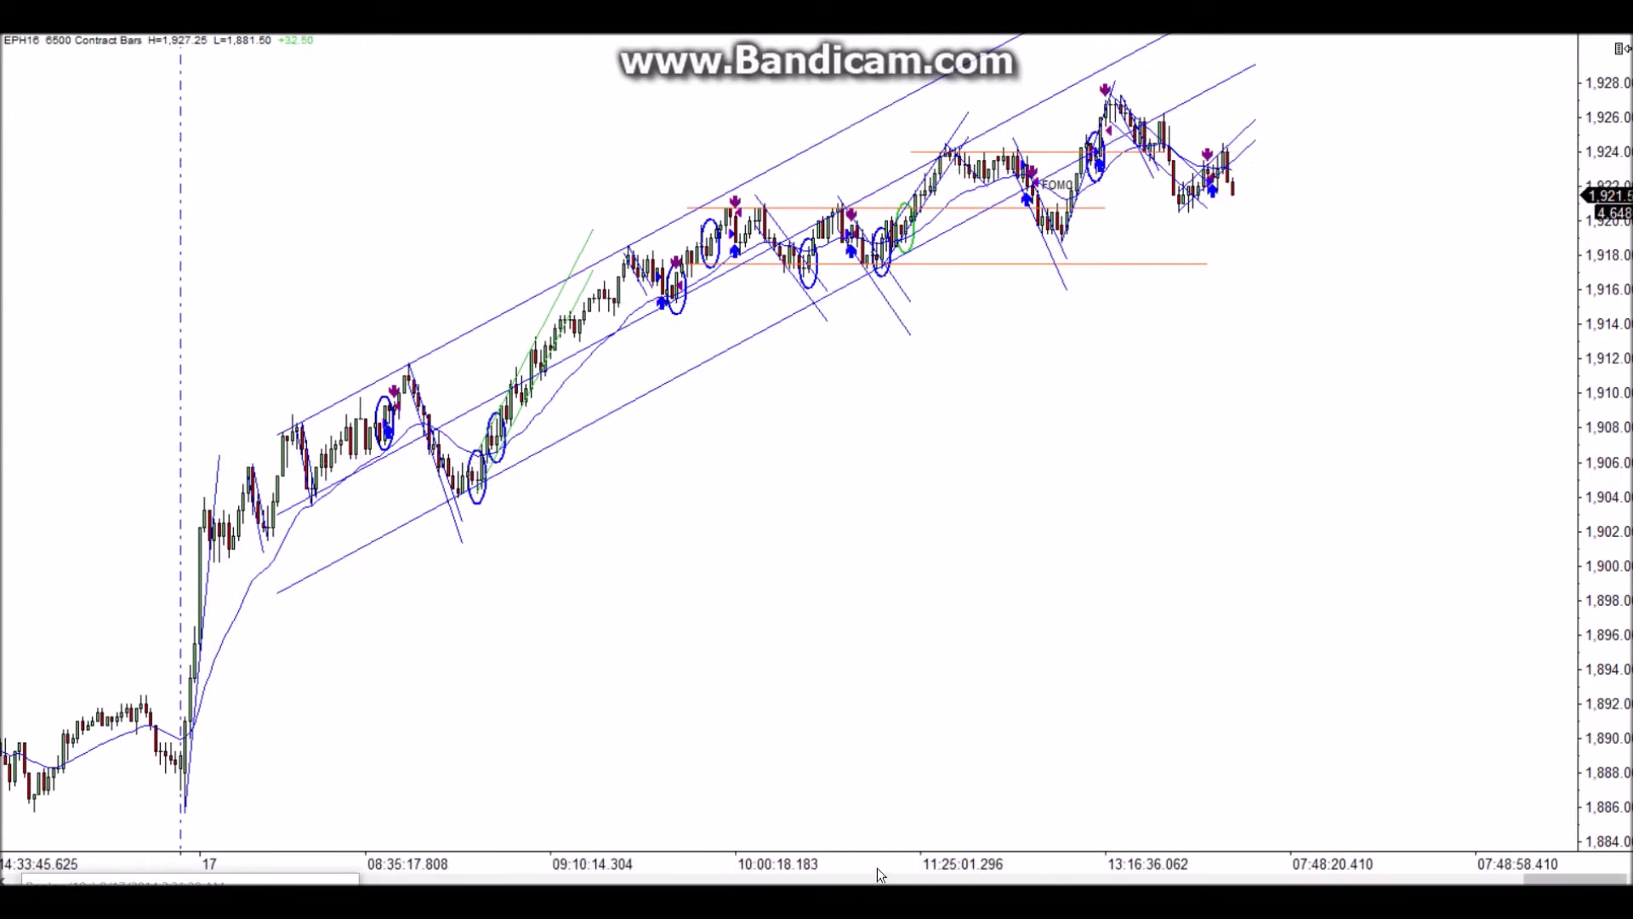
Spread out the afternoon bars and circle the pullback after the 1,927 high with a red ellipse
left_click_drag(880, 867, 1343, 872)
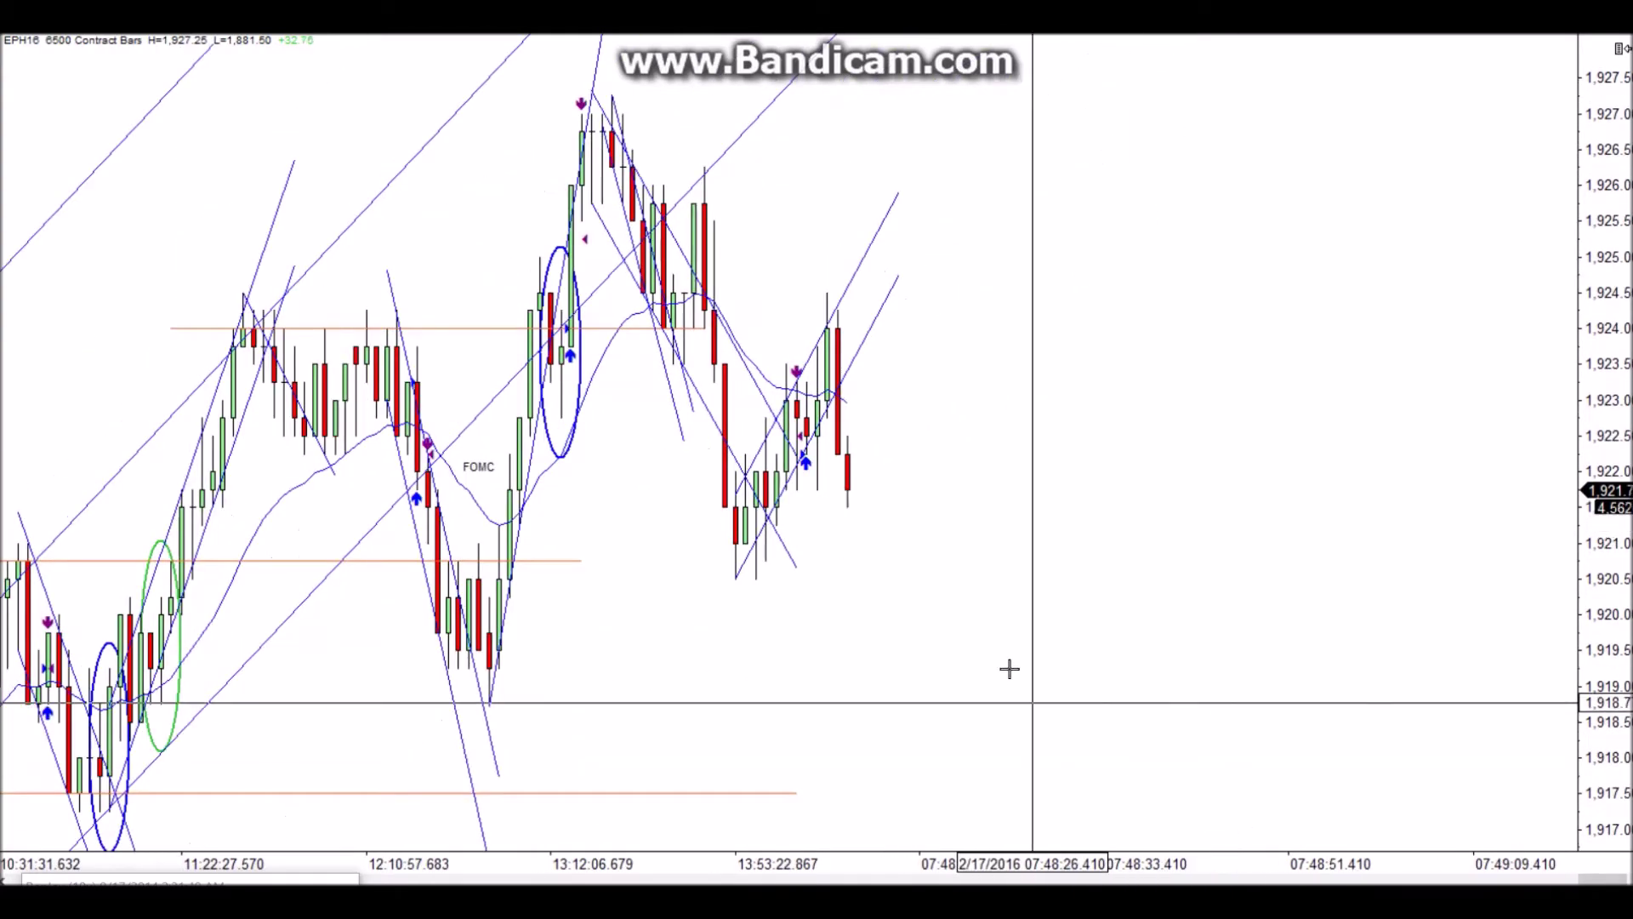
scroll(911, 590, "down", 5)
scroll(882, 555, "down", 10)
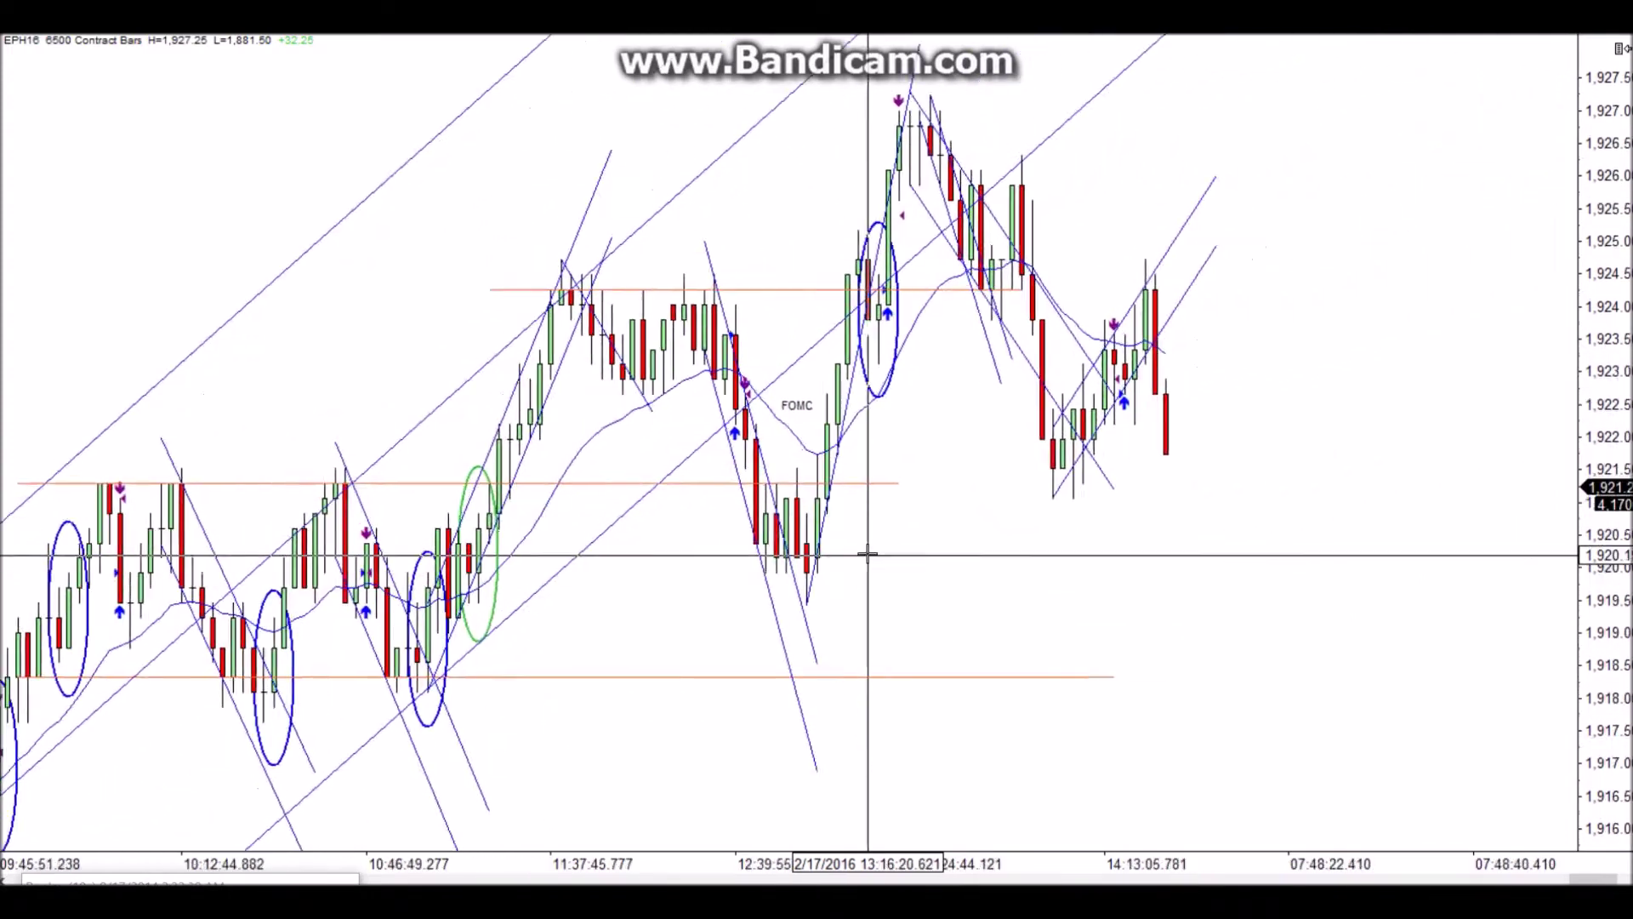
scroll(872, 551, "down", 6)
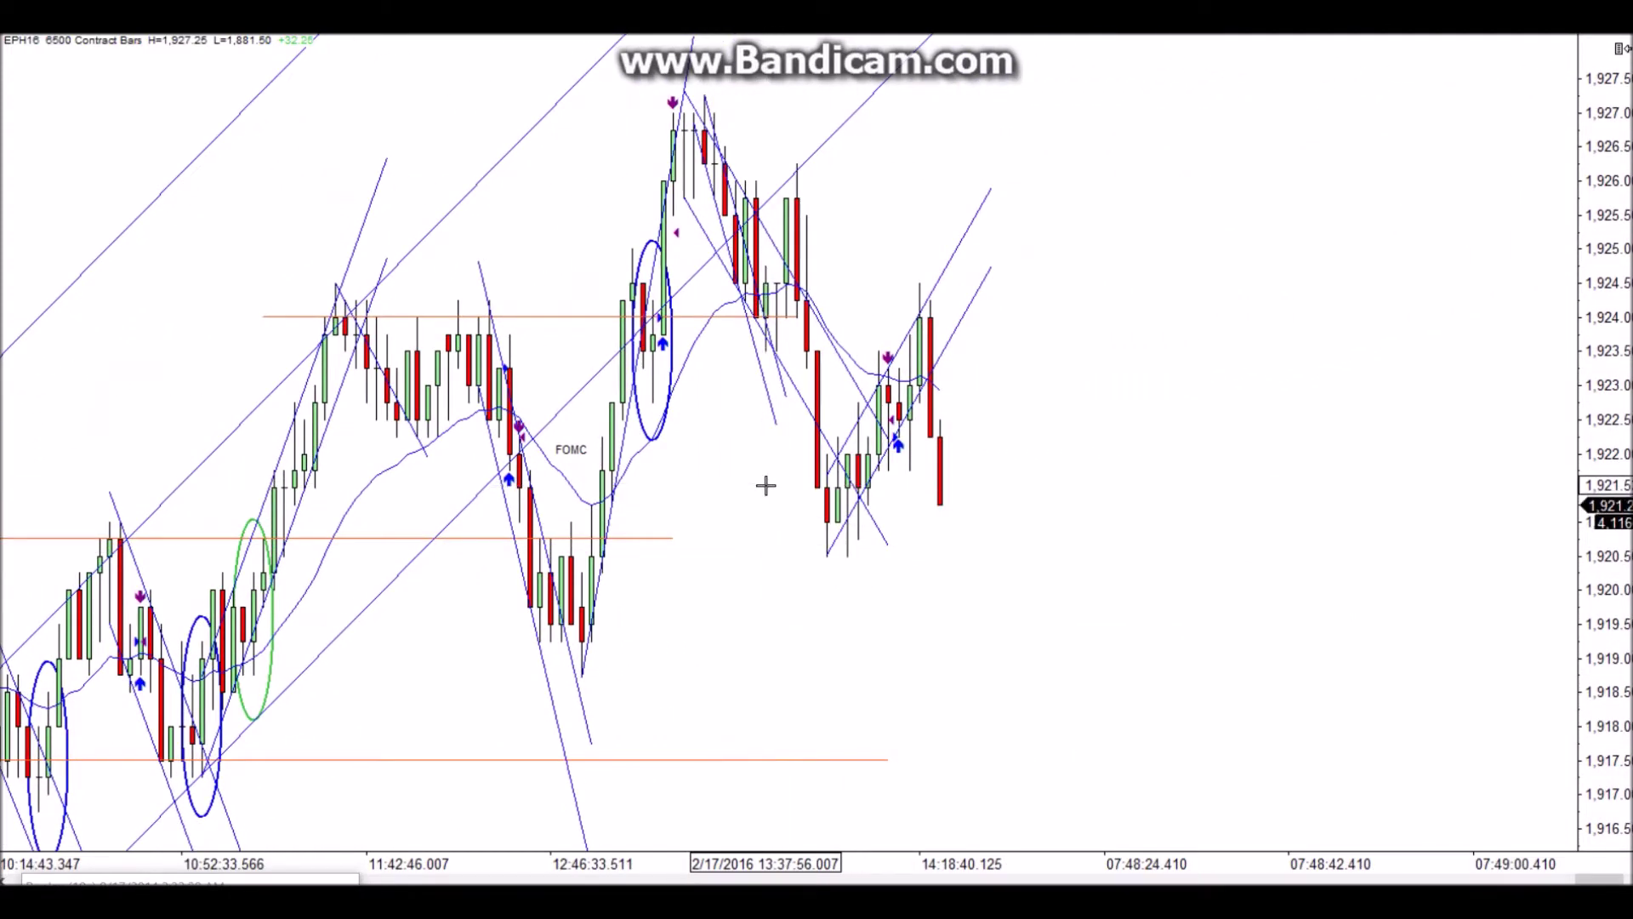
left_click(818, 147)
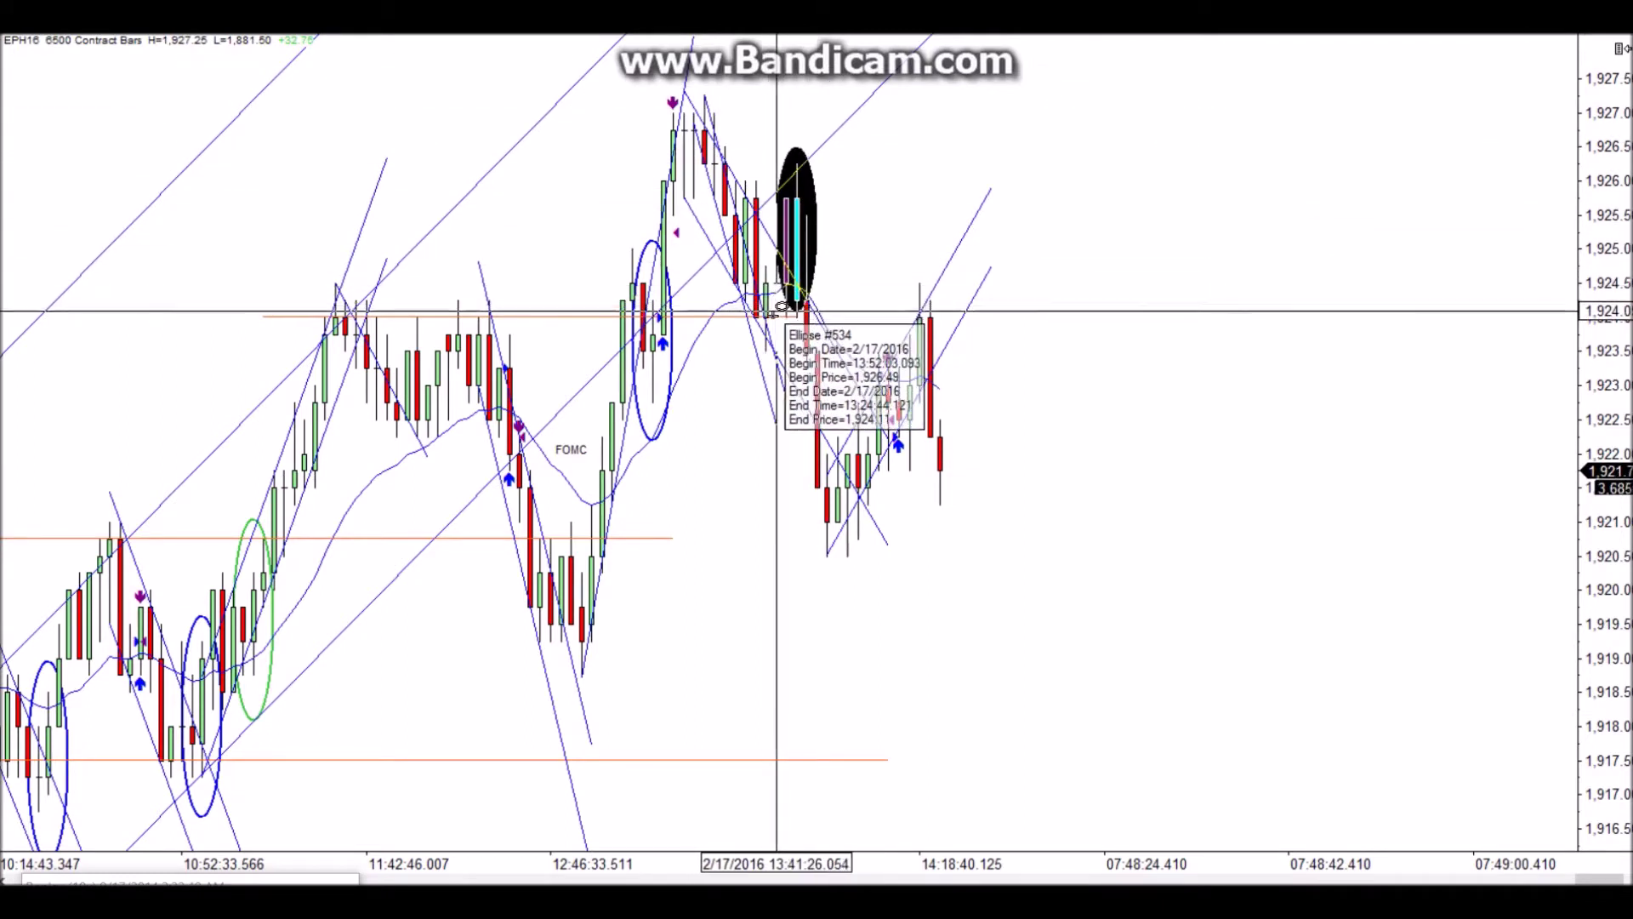
left_click(776, 340)
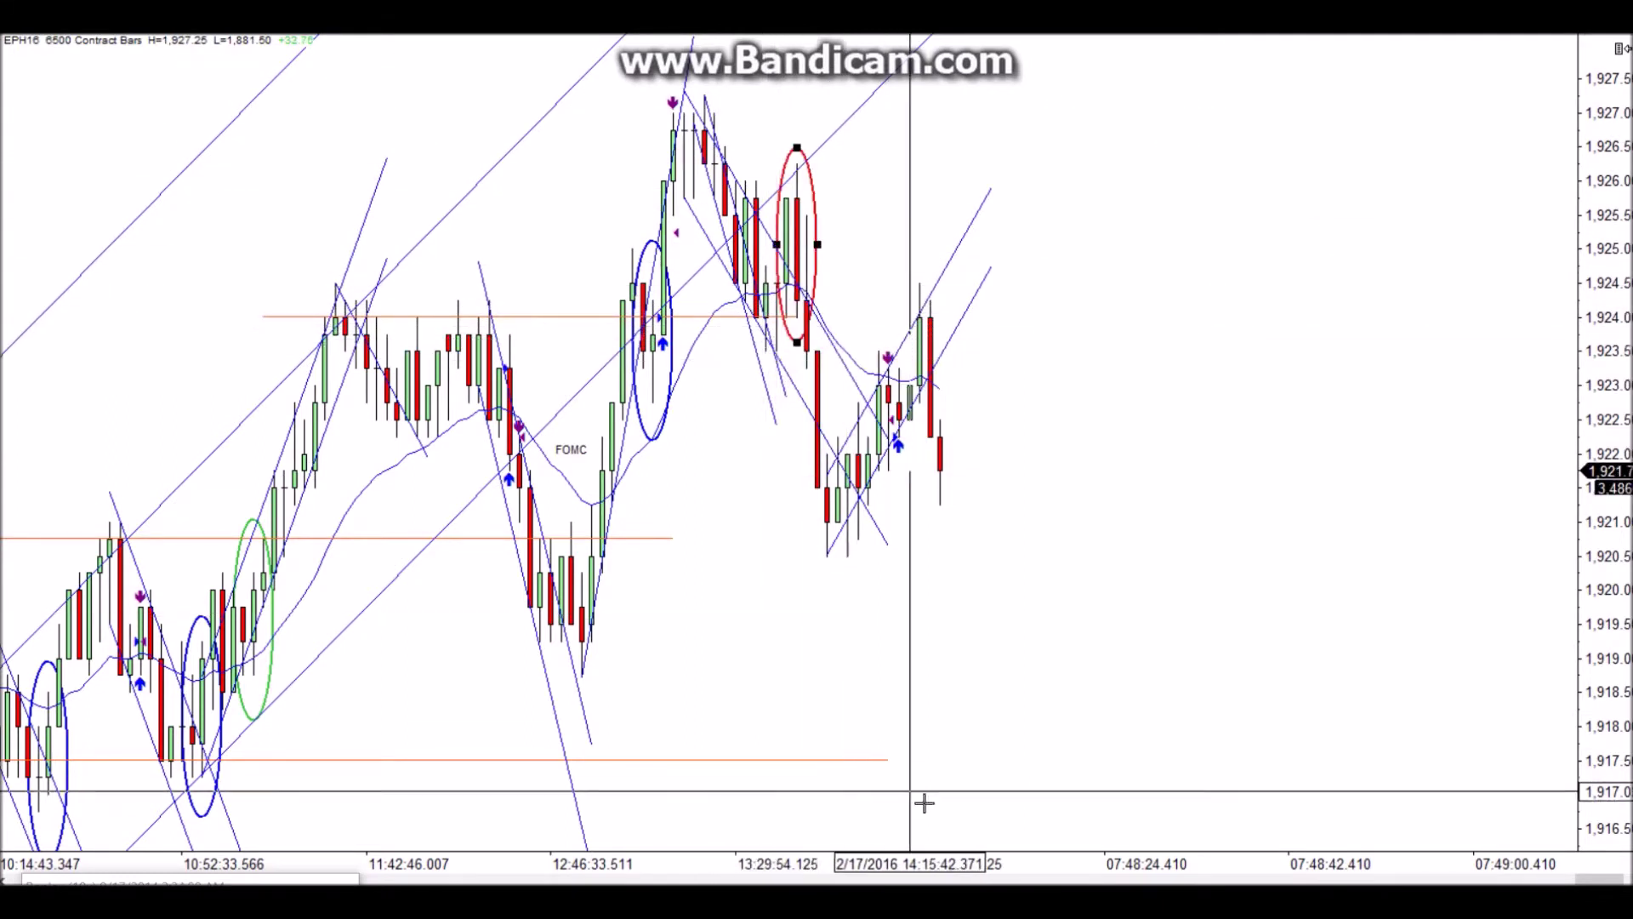
scroll(917, 866, "up", 5)
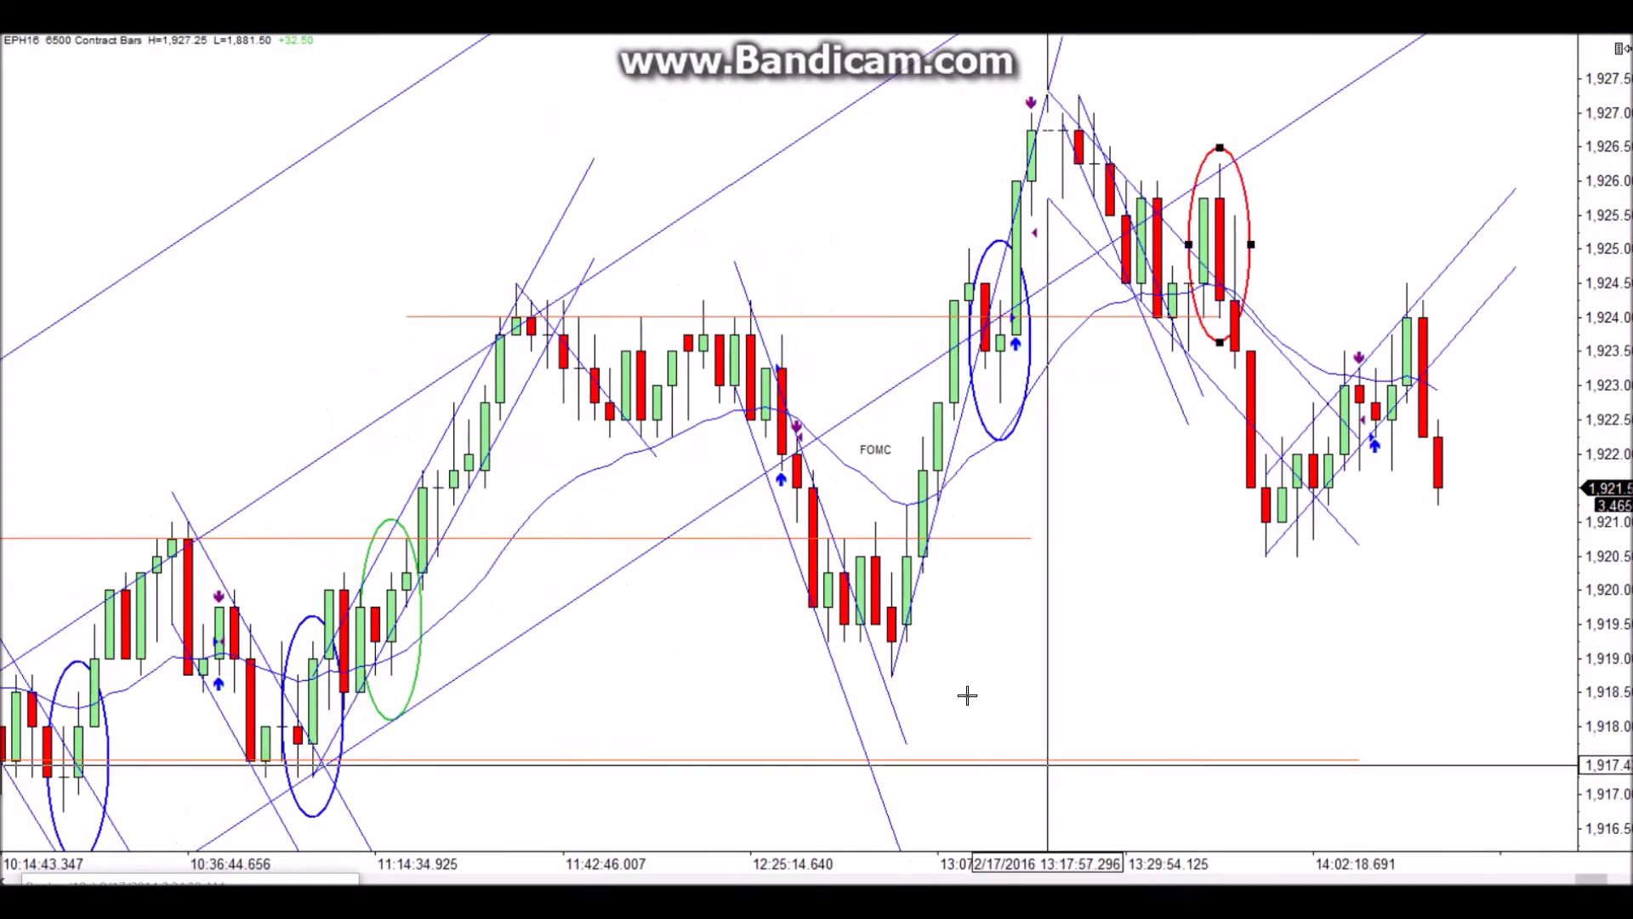
Move the blue ellipse from the 08:38 signal bars down into empty space near 1,905
scroll(889, 433, "up", 10)
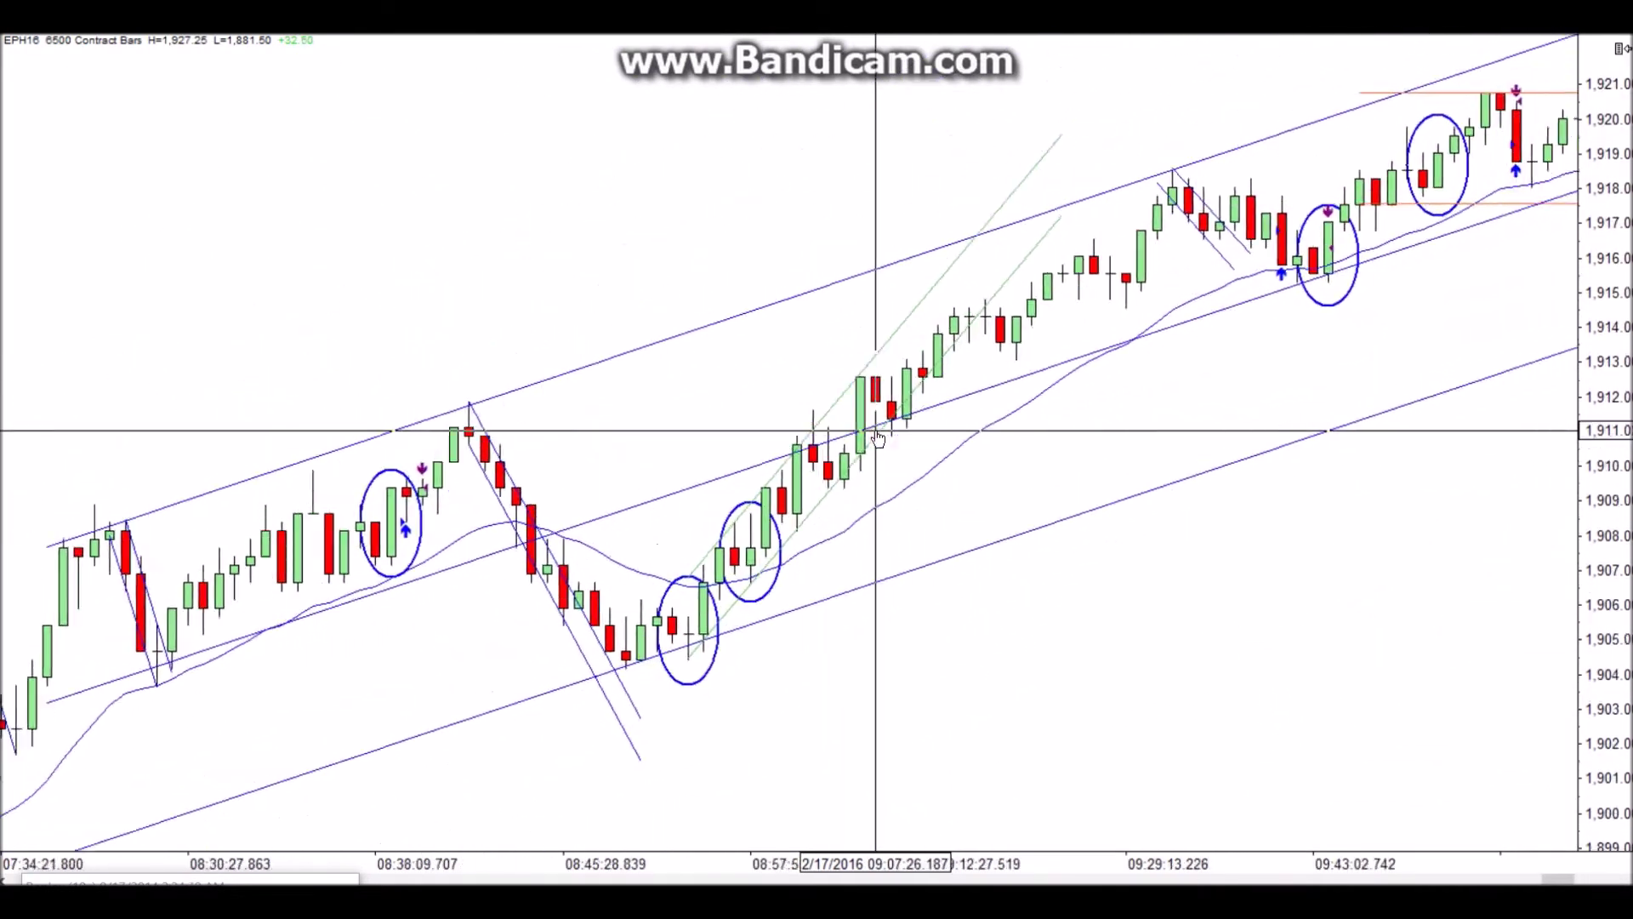
scroll(898, 443, "down", 2)
scroll(668, 486, "up", 4)
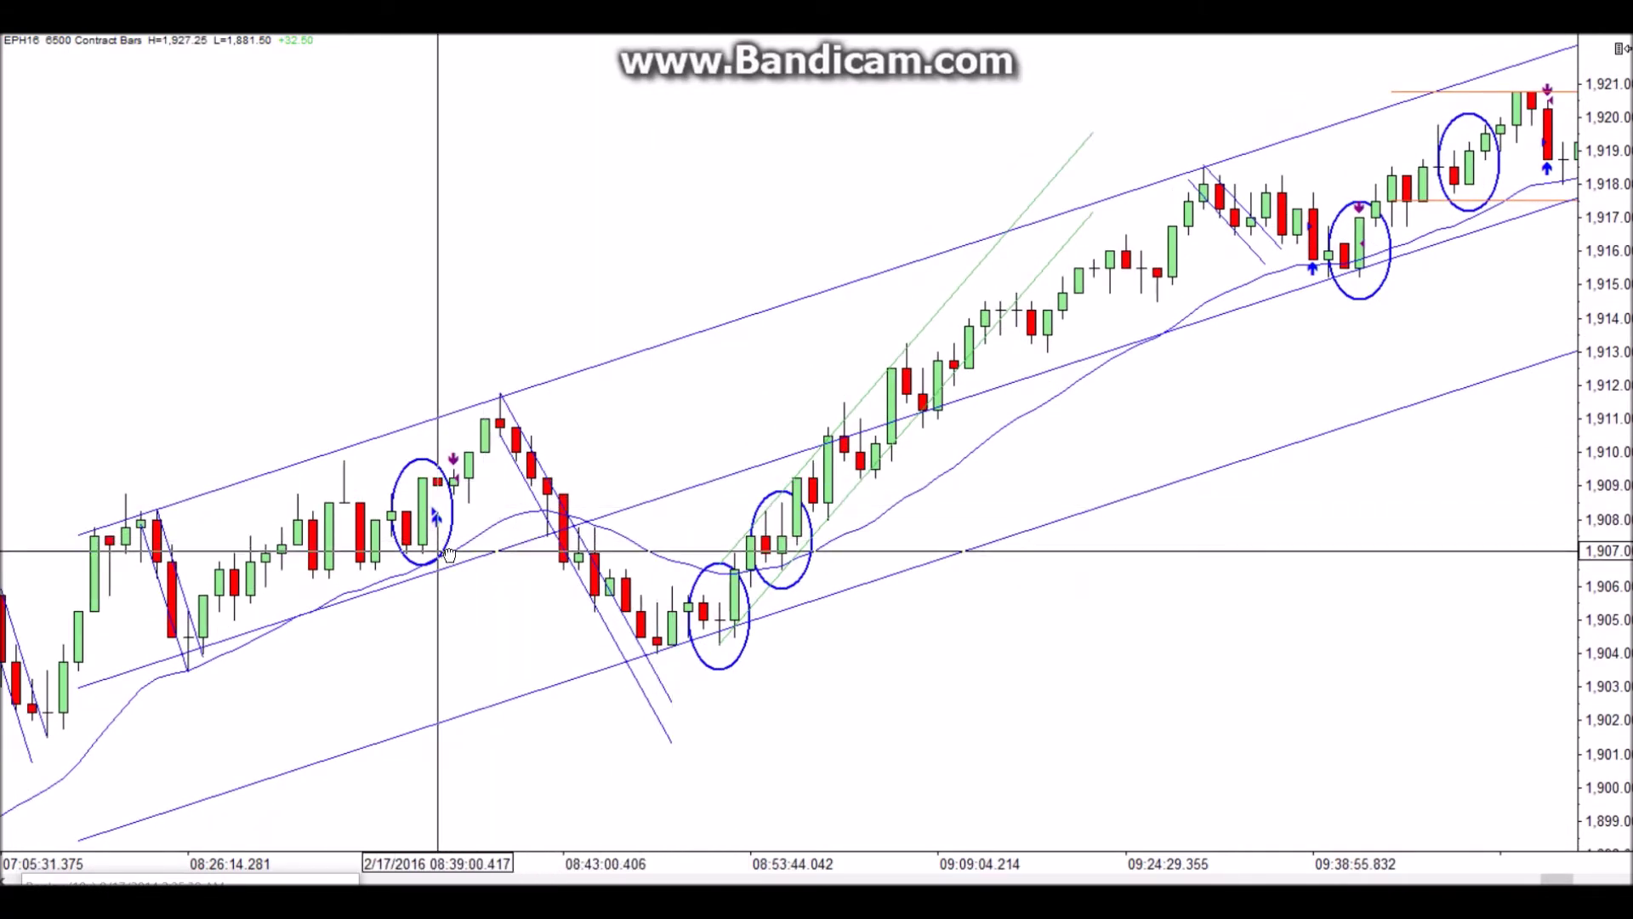
left_click(448, 554)
left_click_drag(448, 555, 542, 647)
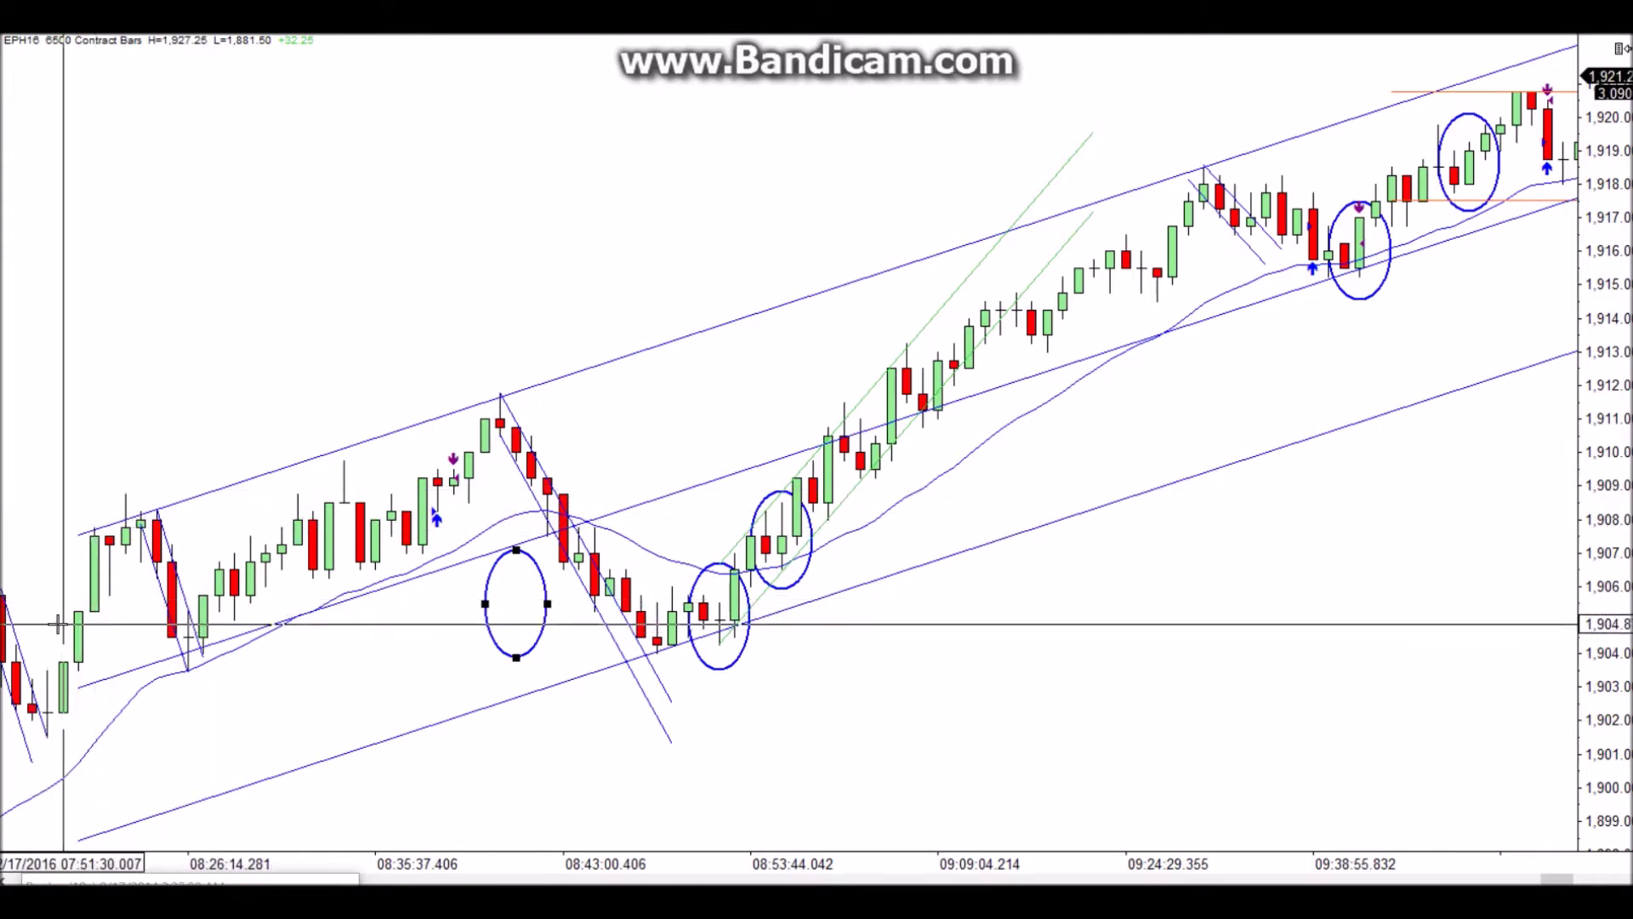
scroll(182, 646, "up", 5)
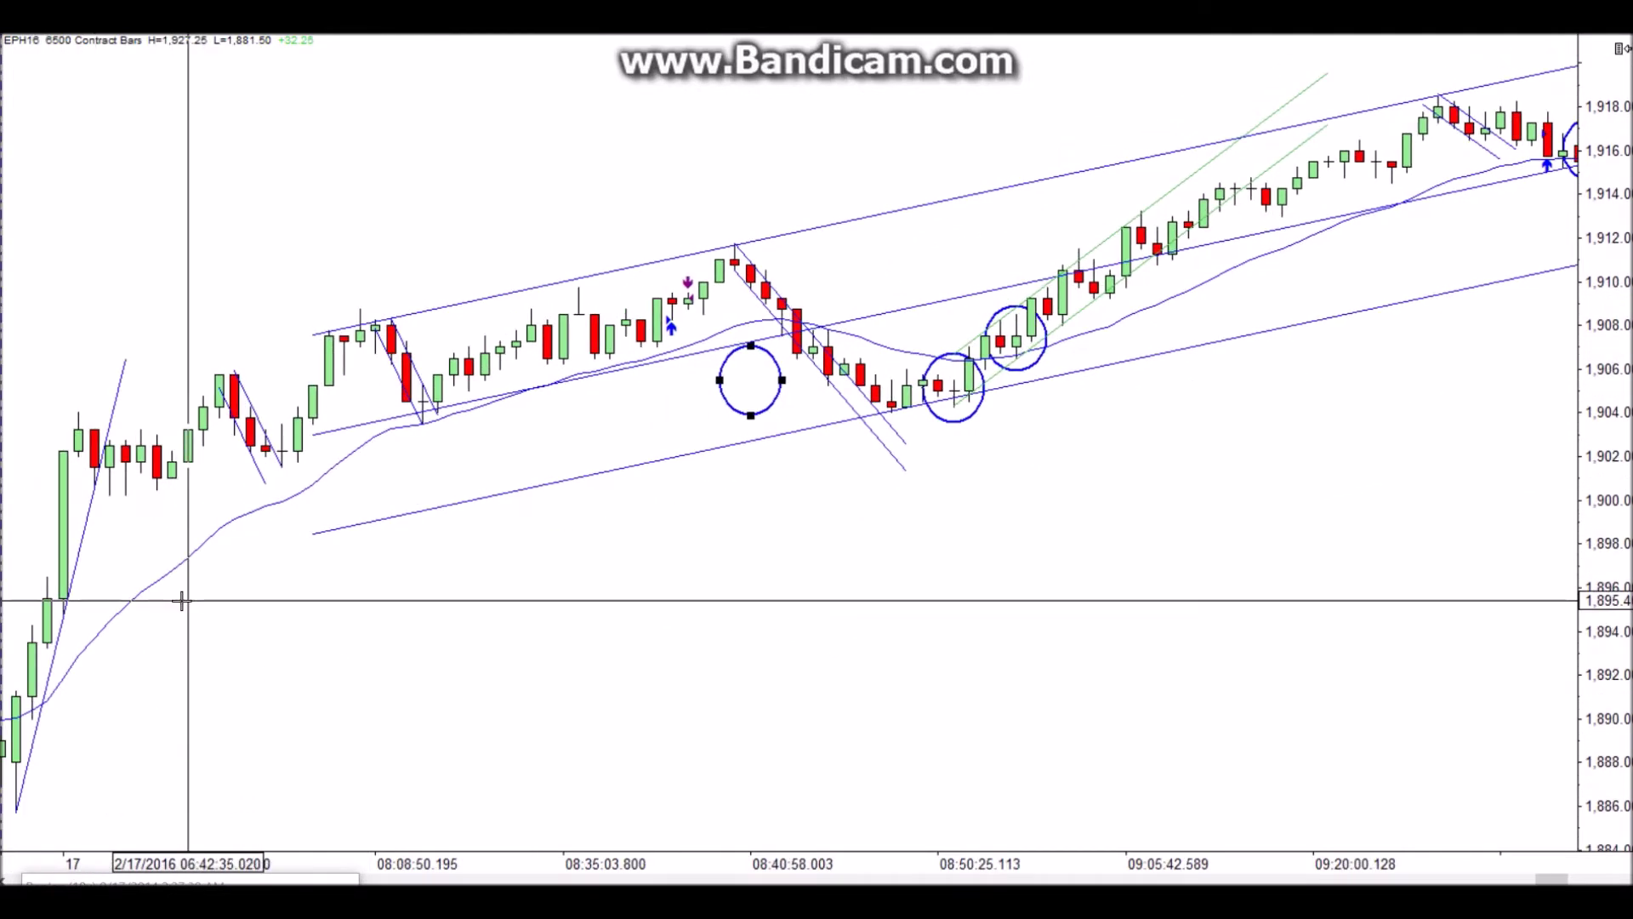
scroll(454, 391, "down", 4)
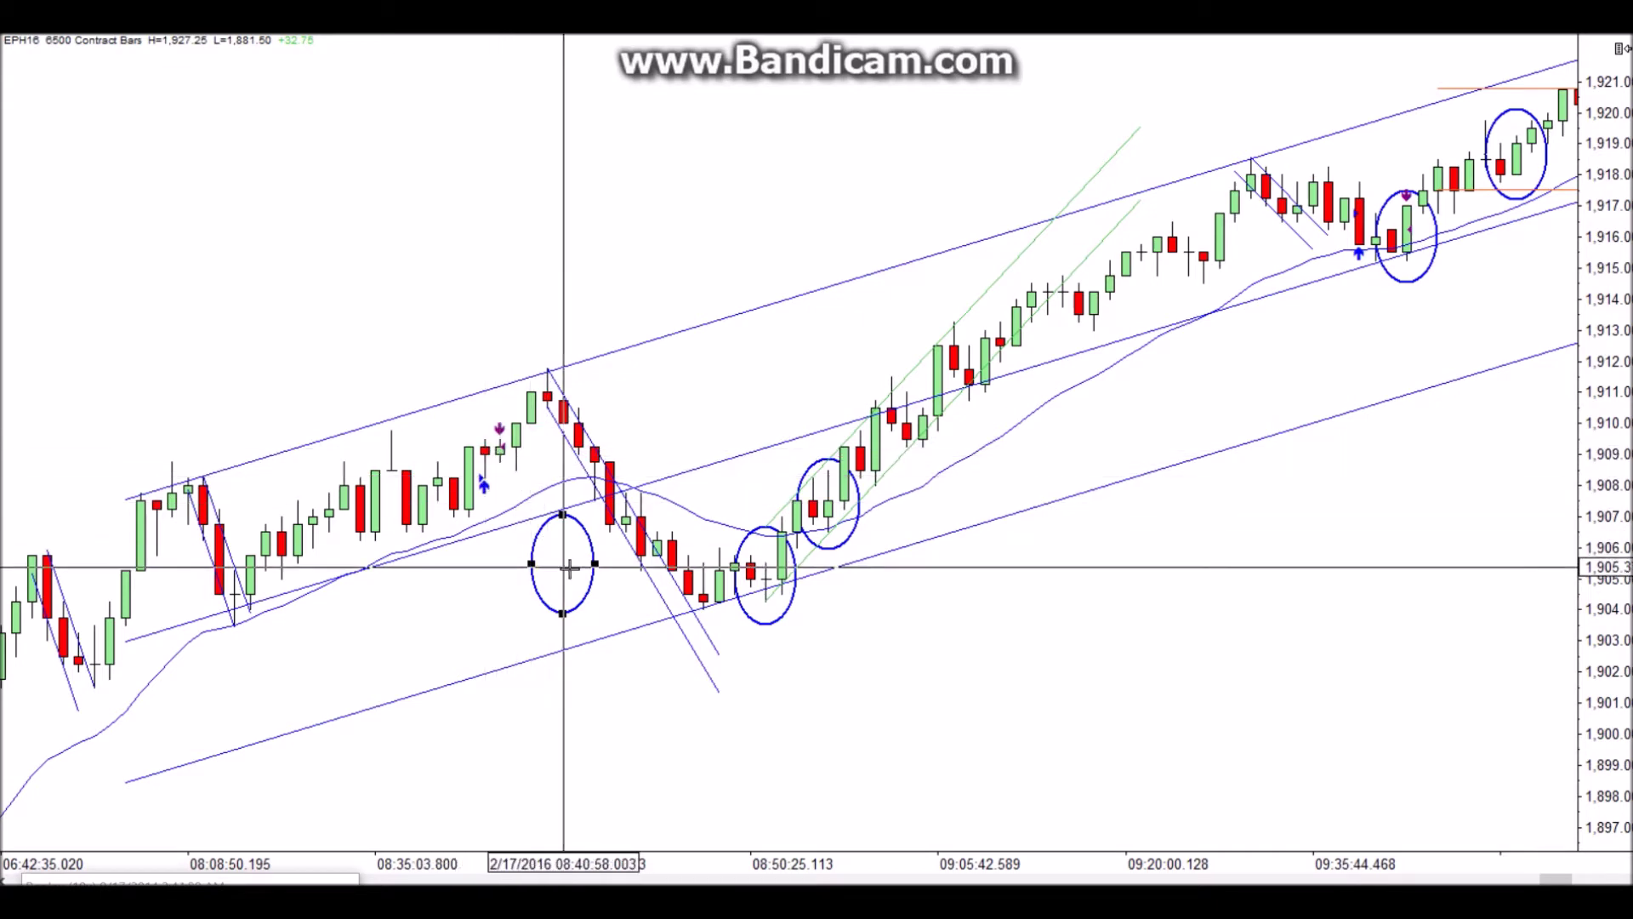
Return the blue ellipse to the 08:38 bars and extend the falling channel to about 1,902.5
left_click_drag(593, 593, 564, 629)
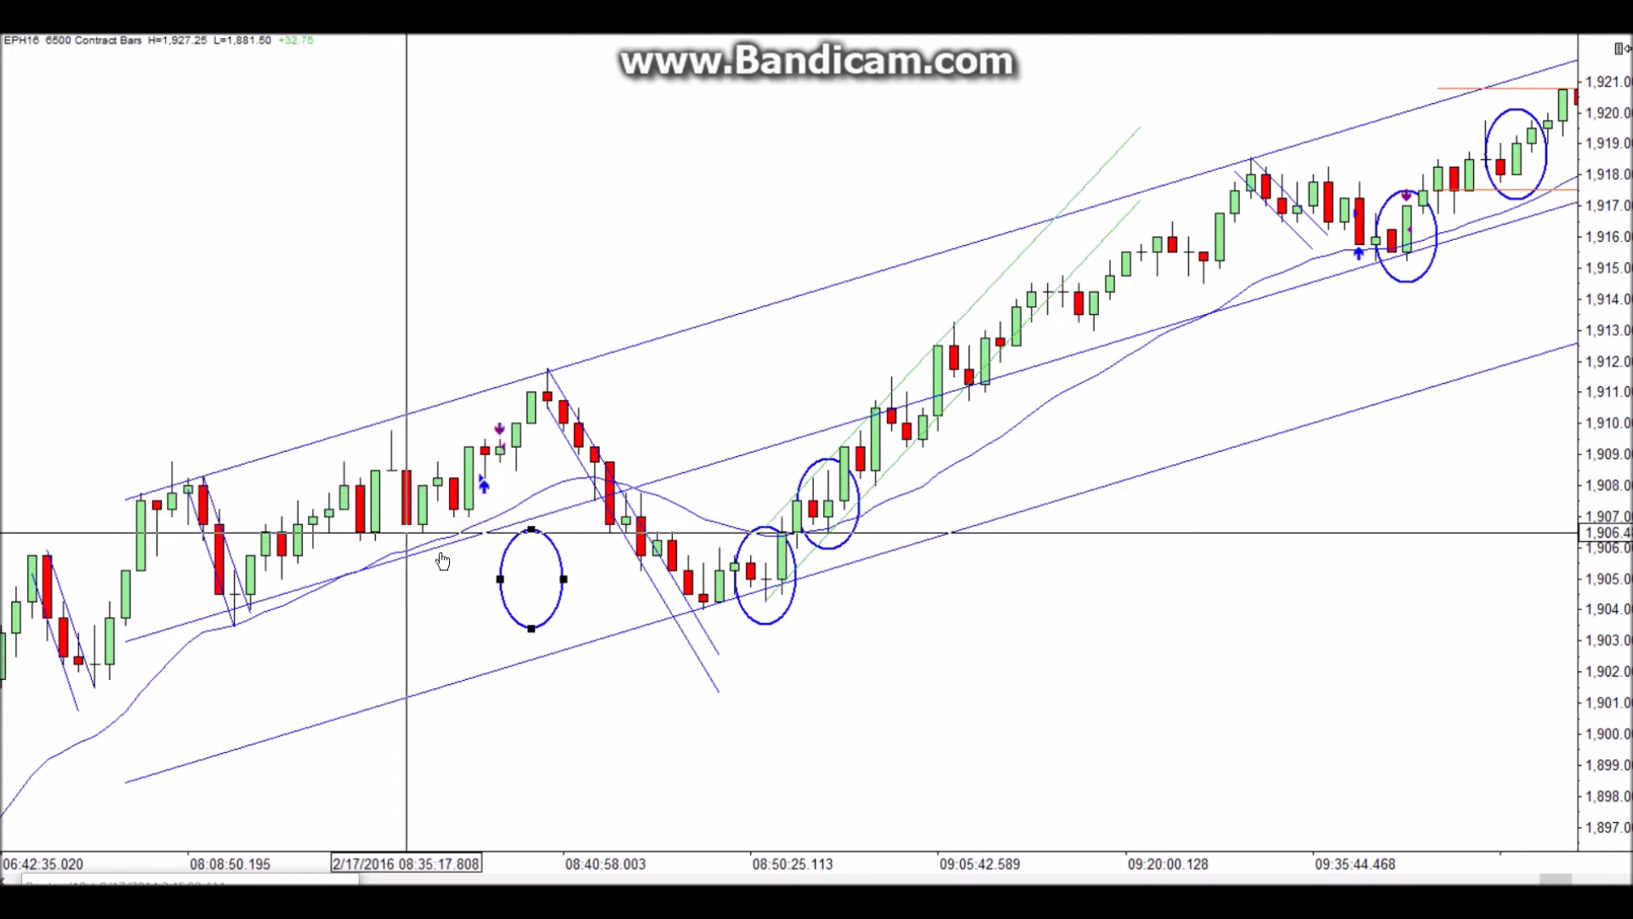
left_click_drag(550, 596, 488, 524)
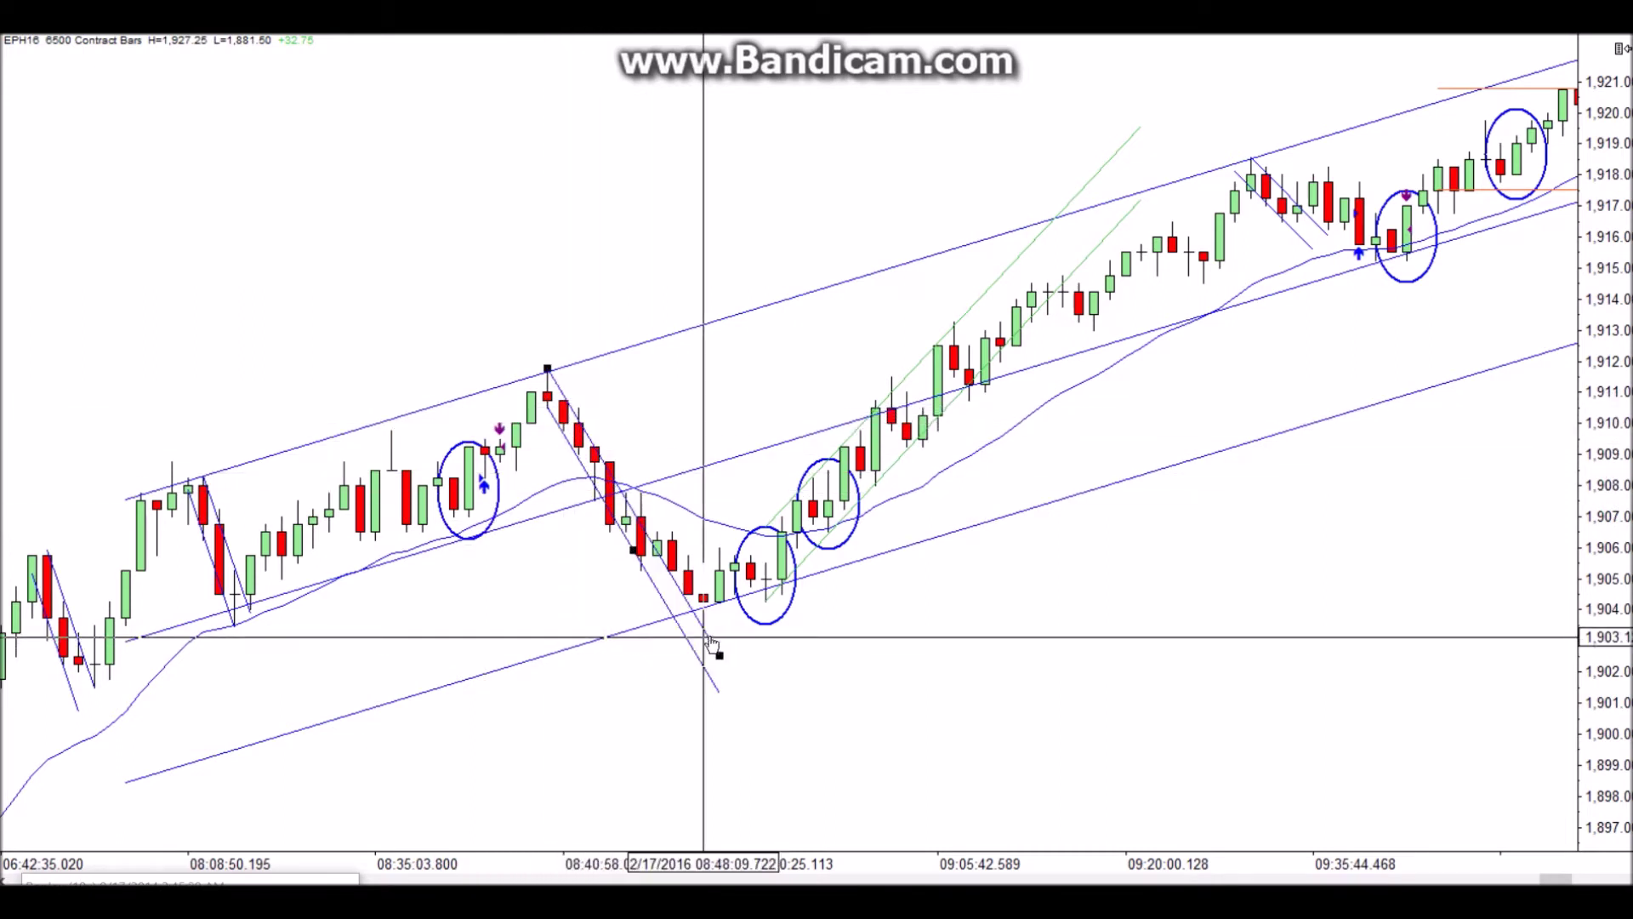
left_click_drag(719, 652, 734, 658)
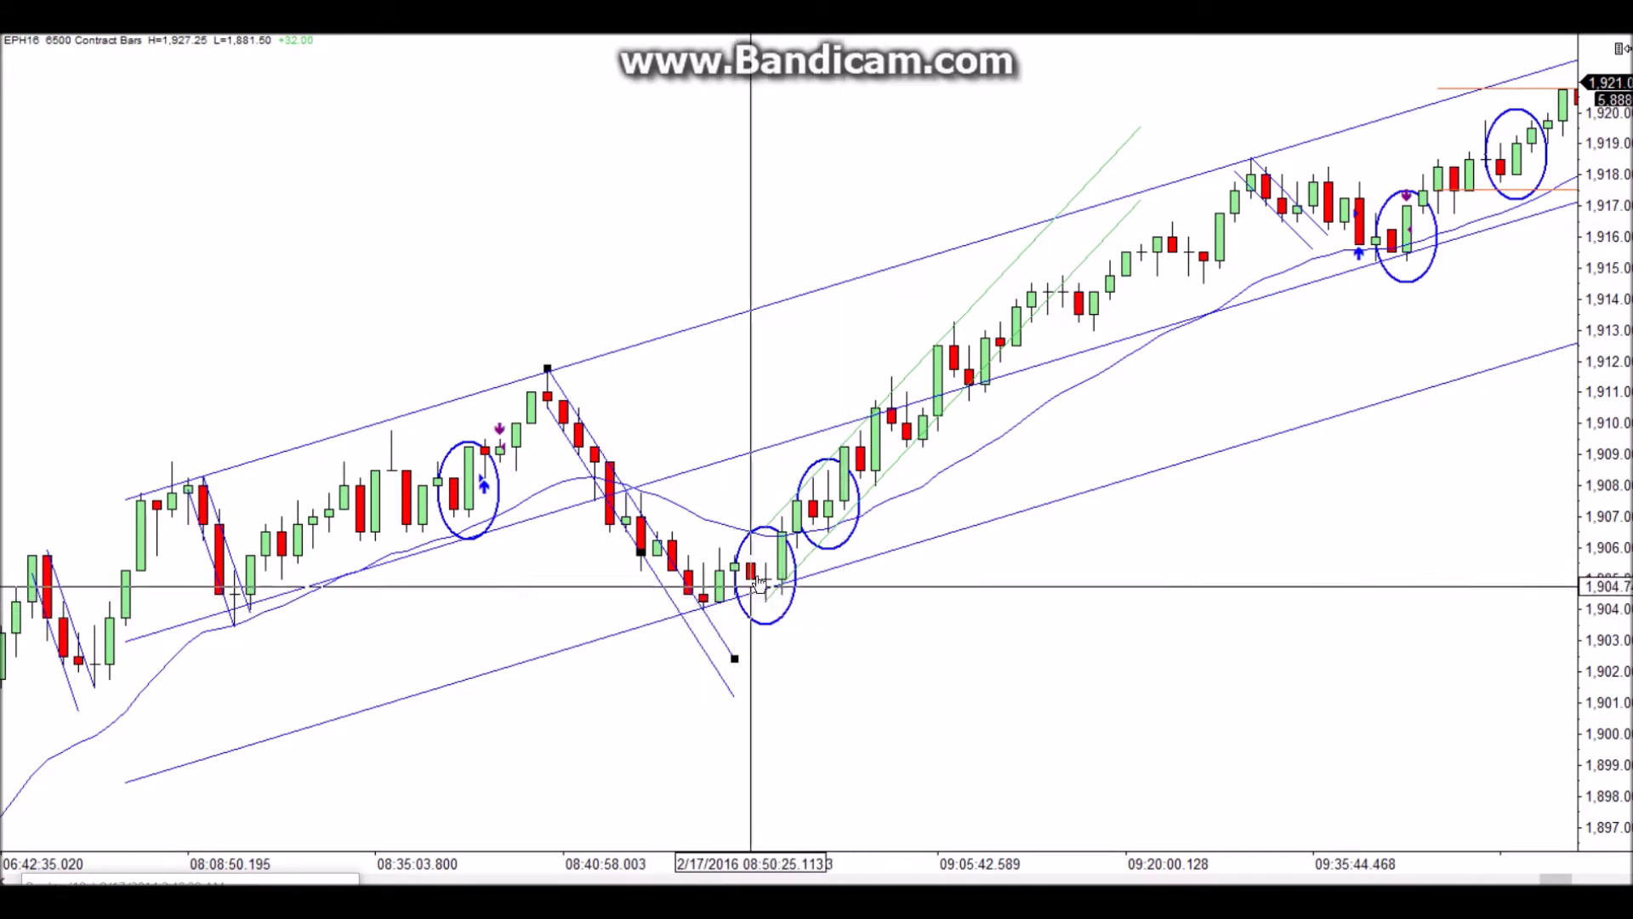
Shorten the falling channel line from the 08:40 high to end near 1,903
left_click_drag(735, 657, 704, 633)
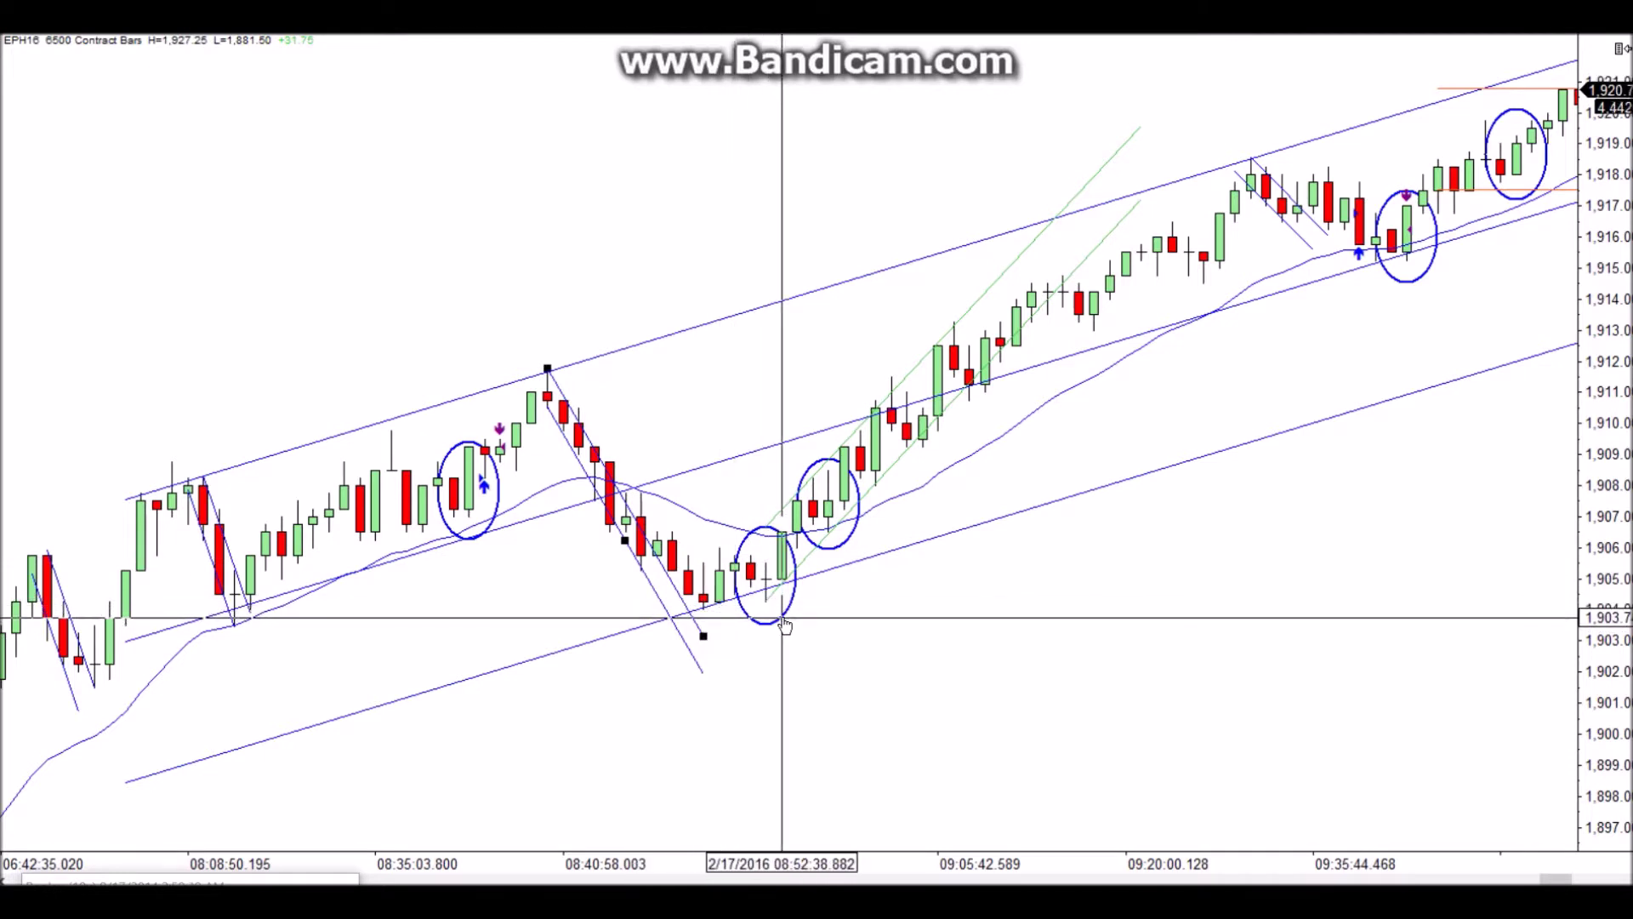
Move the 08:50 signal ellipse down-right into open space near 09:05
left_click_drag(784, 623, 942, 672)
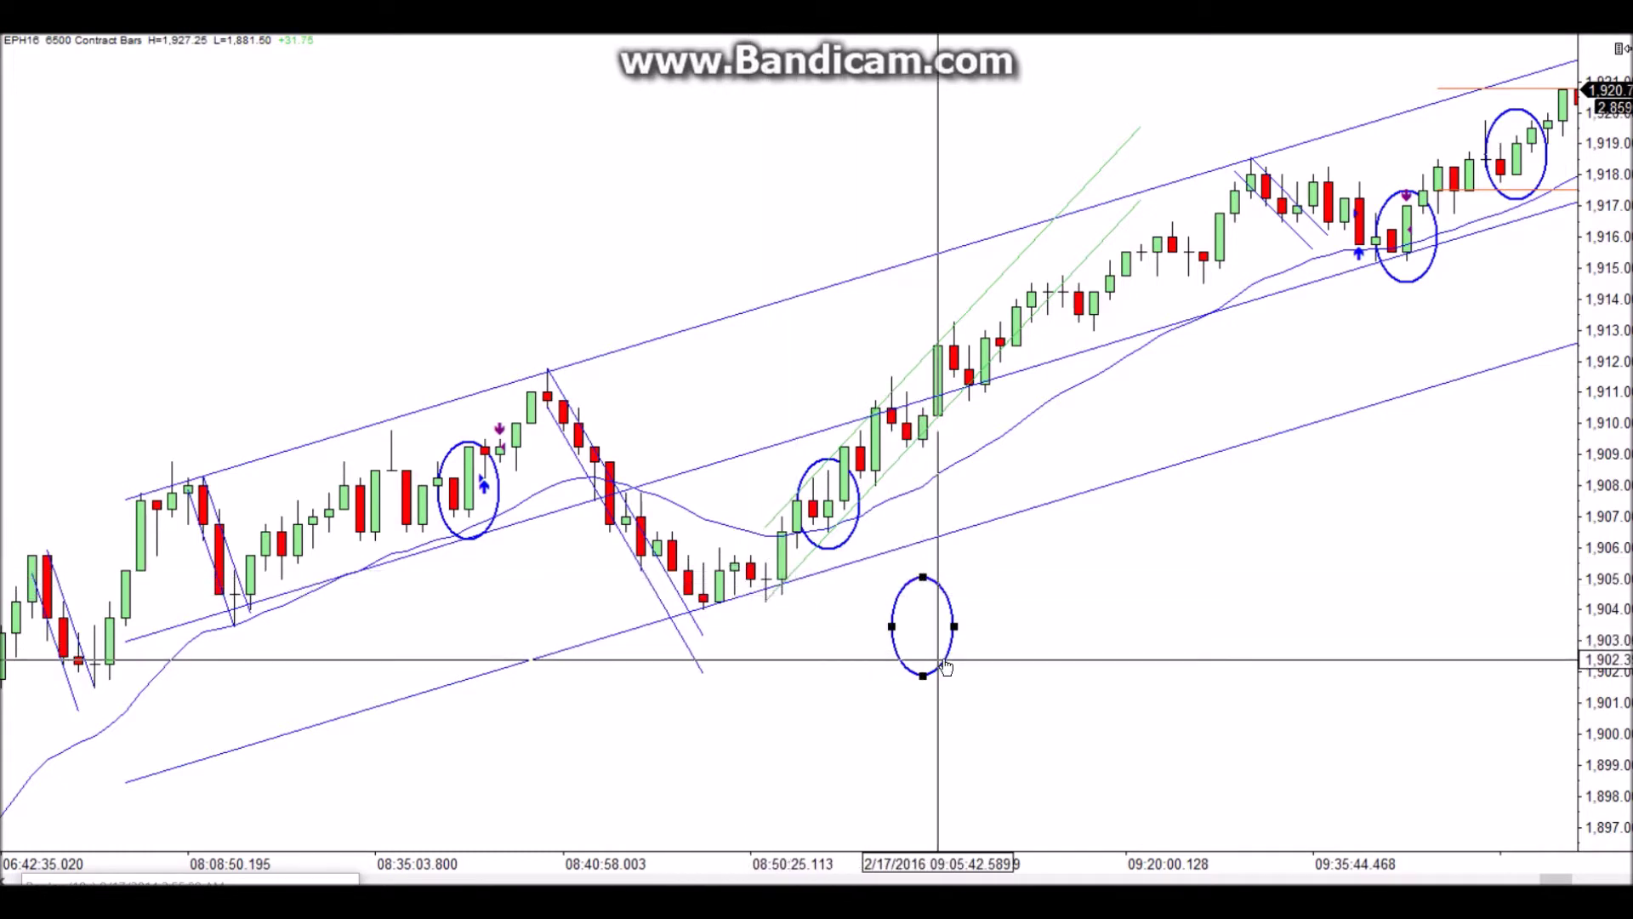
Place the blue ellipse back around the 08:50 bars near 1,906–1,909 and deselect it
left_click_drag(946, 668, 783, 613)
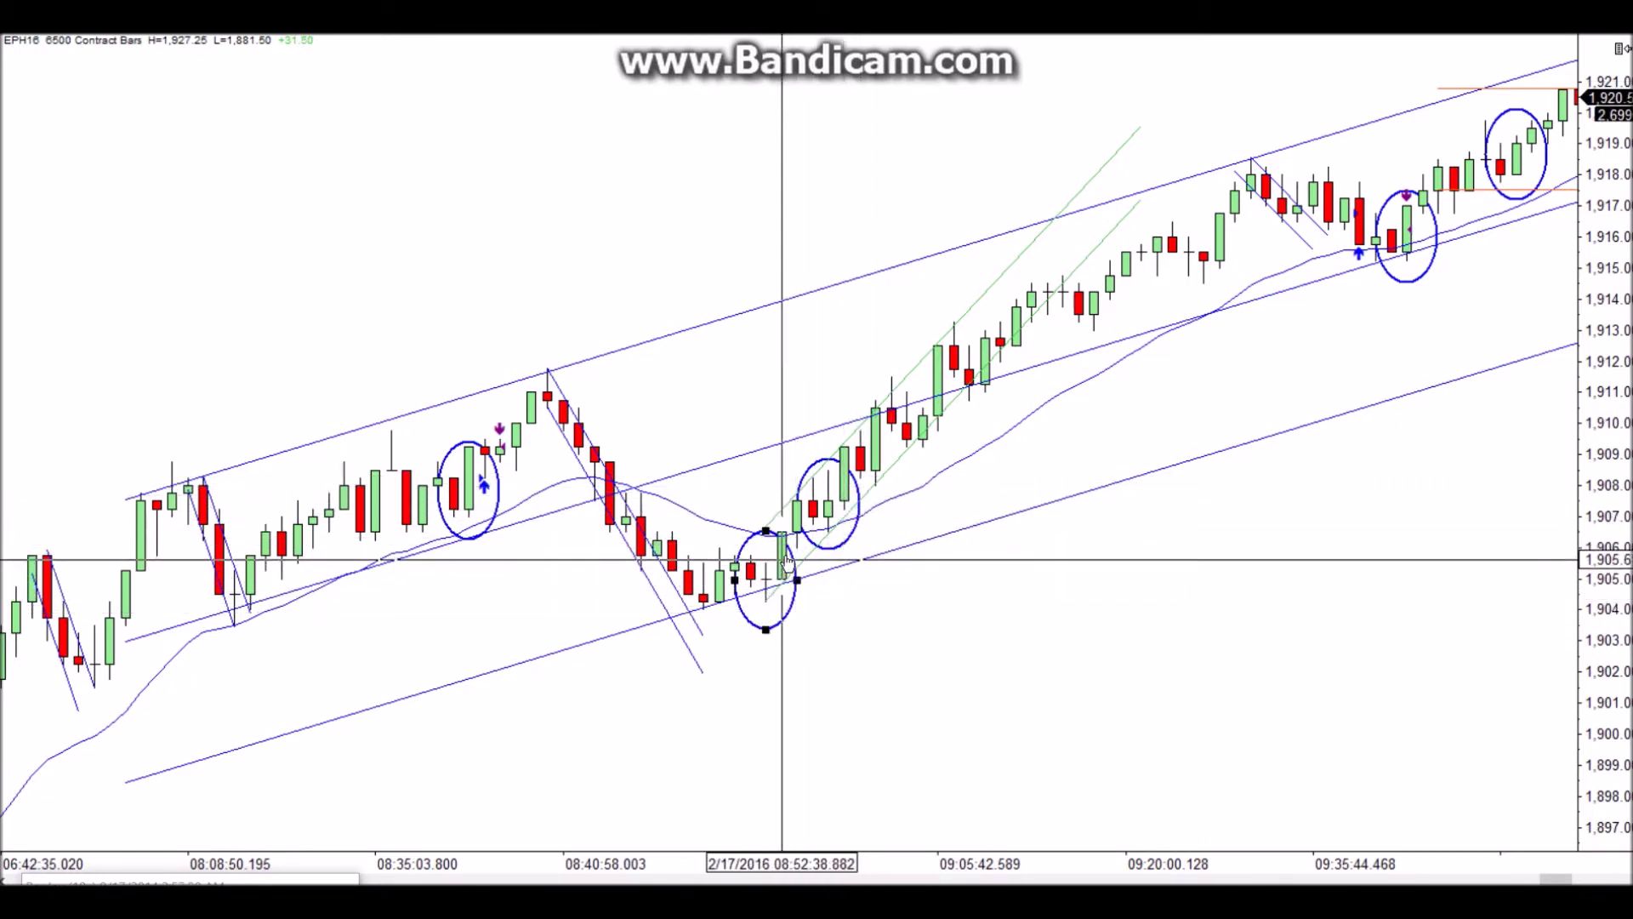
left_click(893, 620)
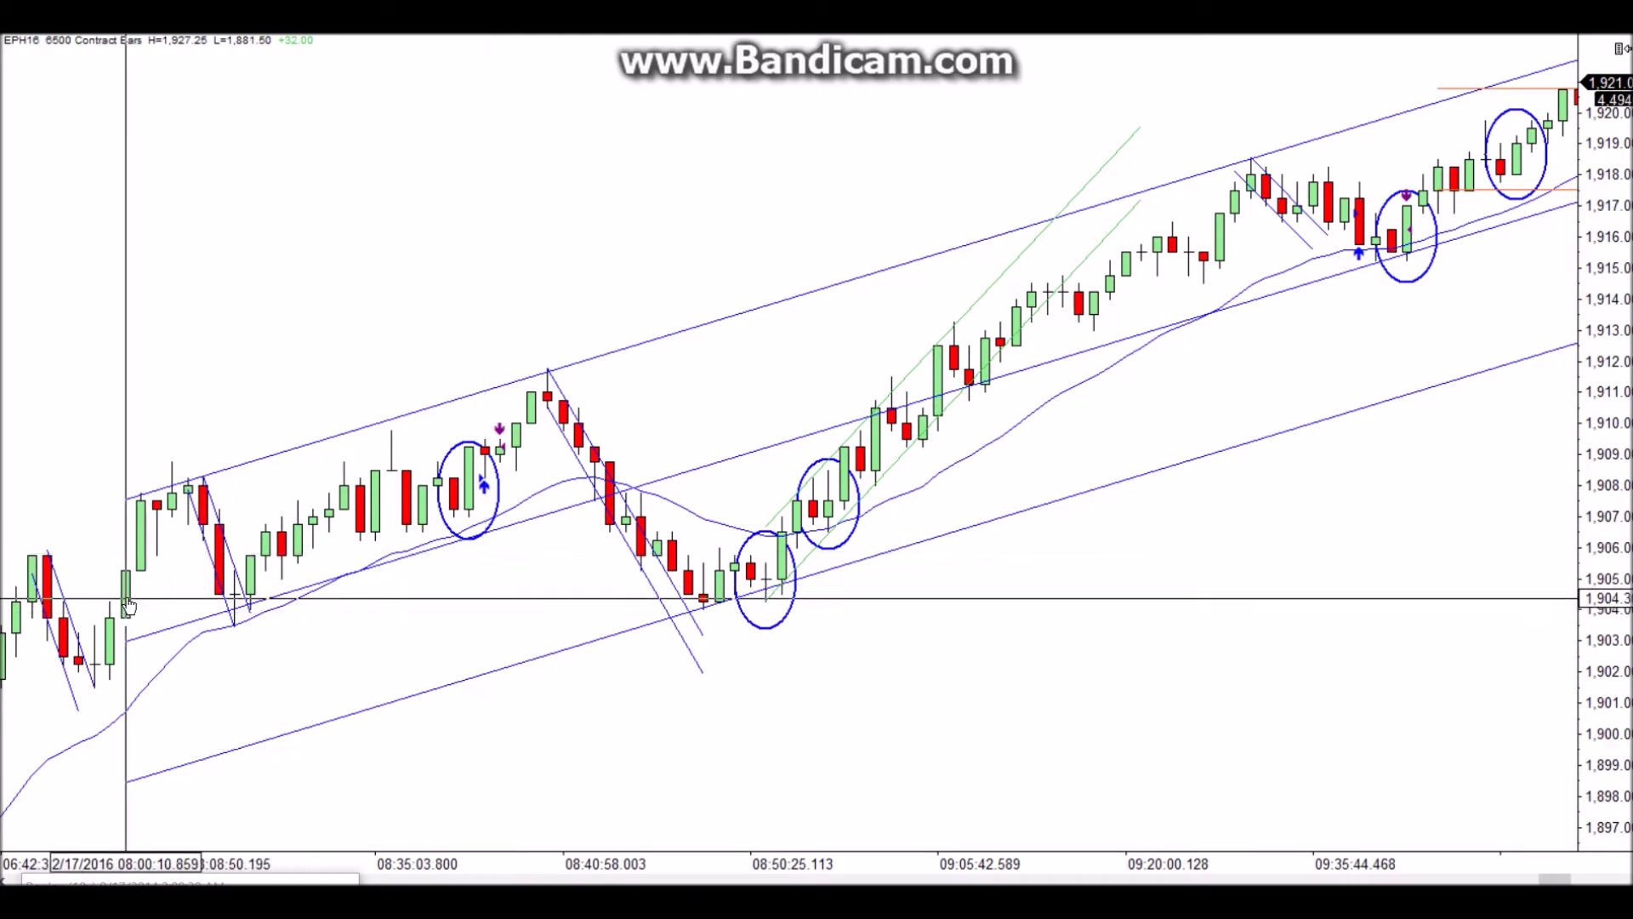
Pan and scroll the EPH16 chart to show the morning bars from about 08:35 to 10:13
left_click_drag(128, 605, 1342, 492)
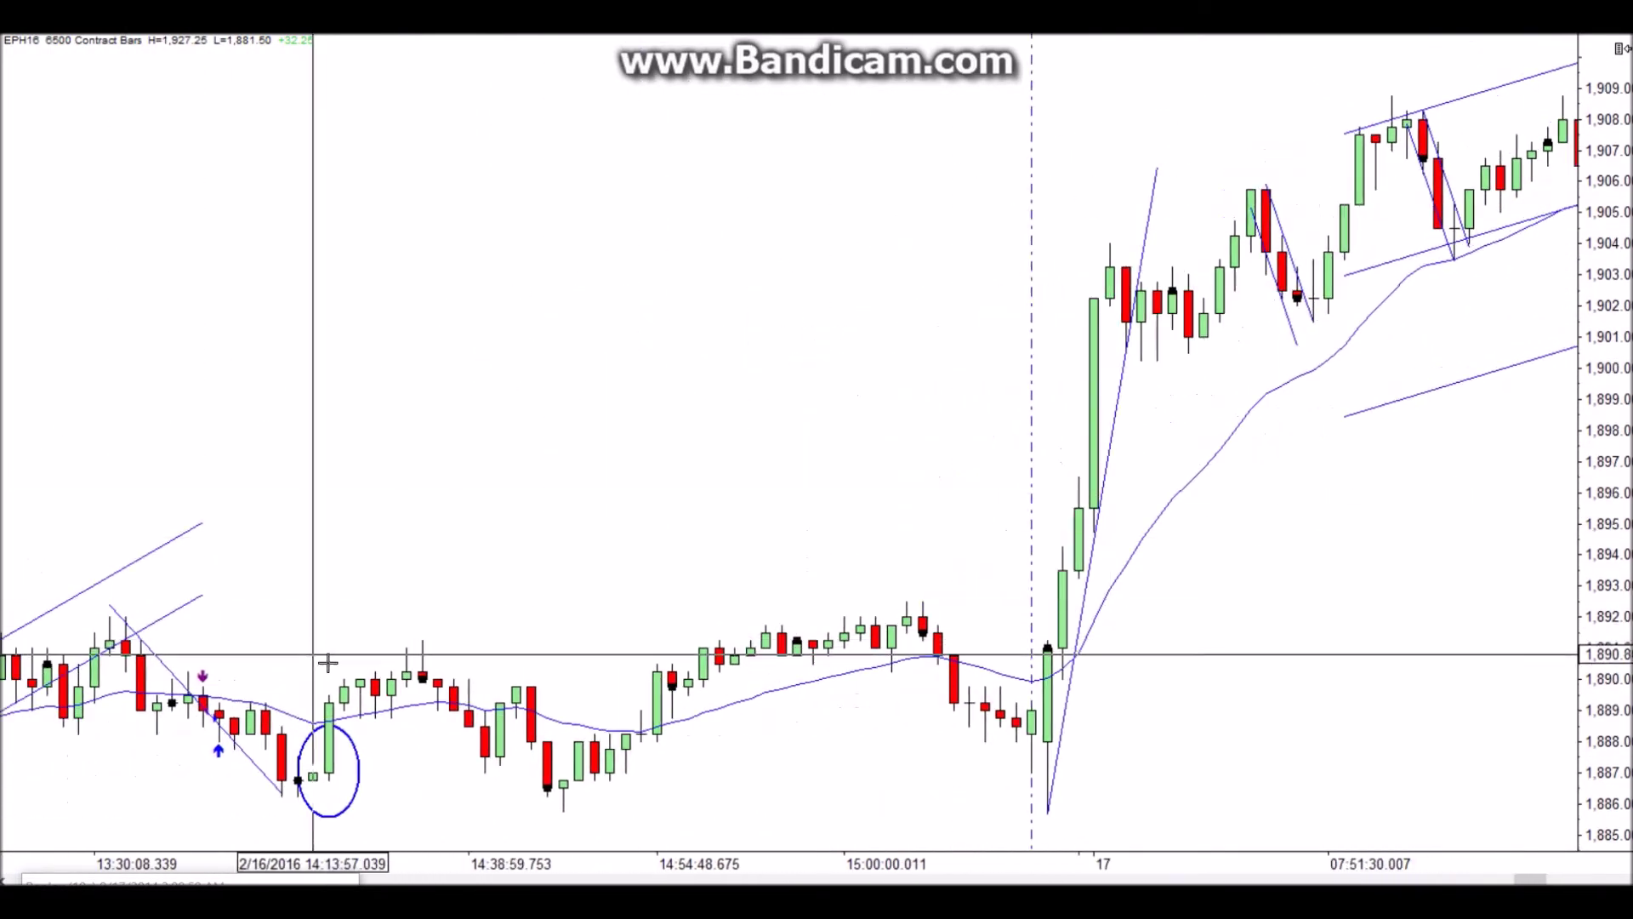
left_click_drag(353, 663, 1512, 515)
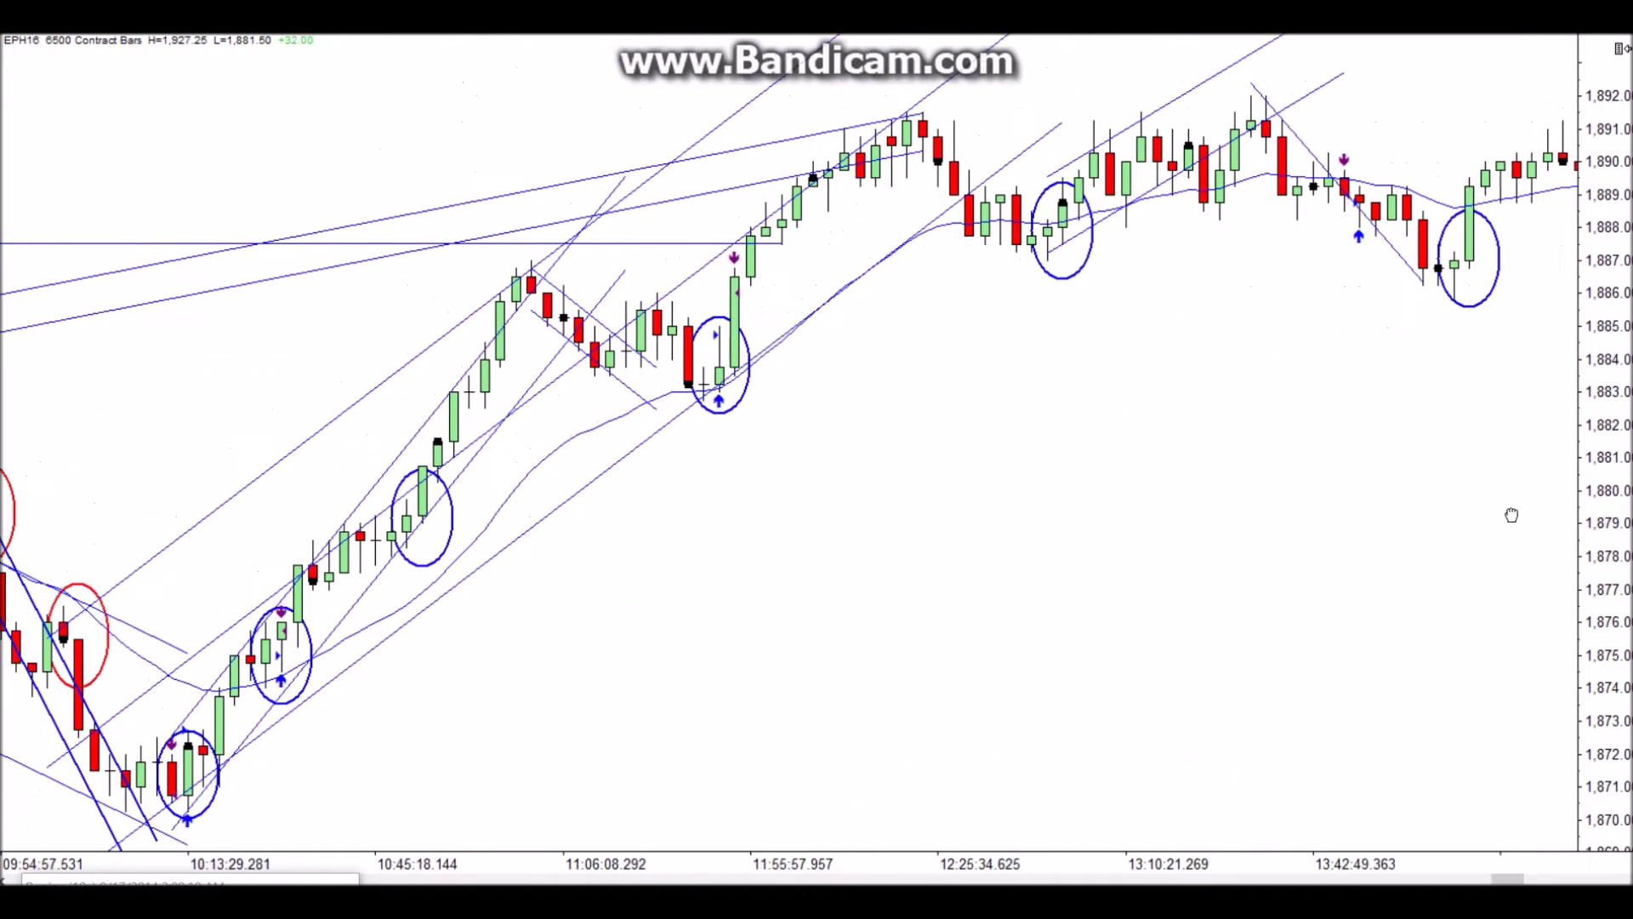
left_click_drag(238, 723, 503, 721)
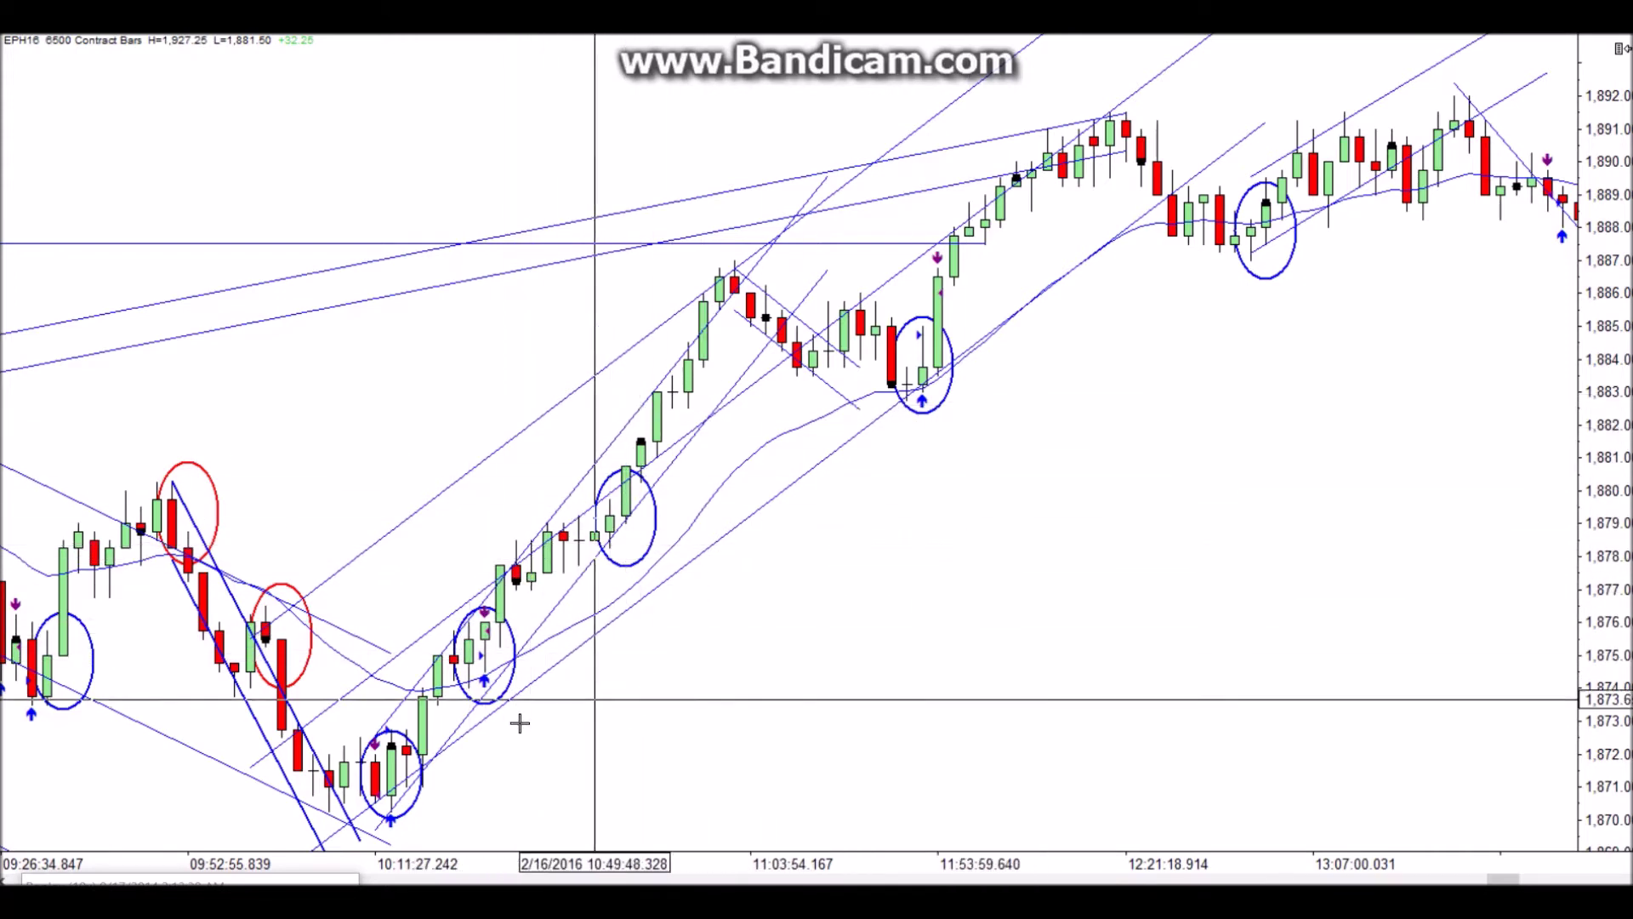
scroll(536, 644, "down", 5)
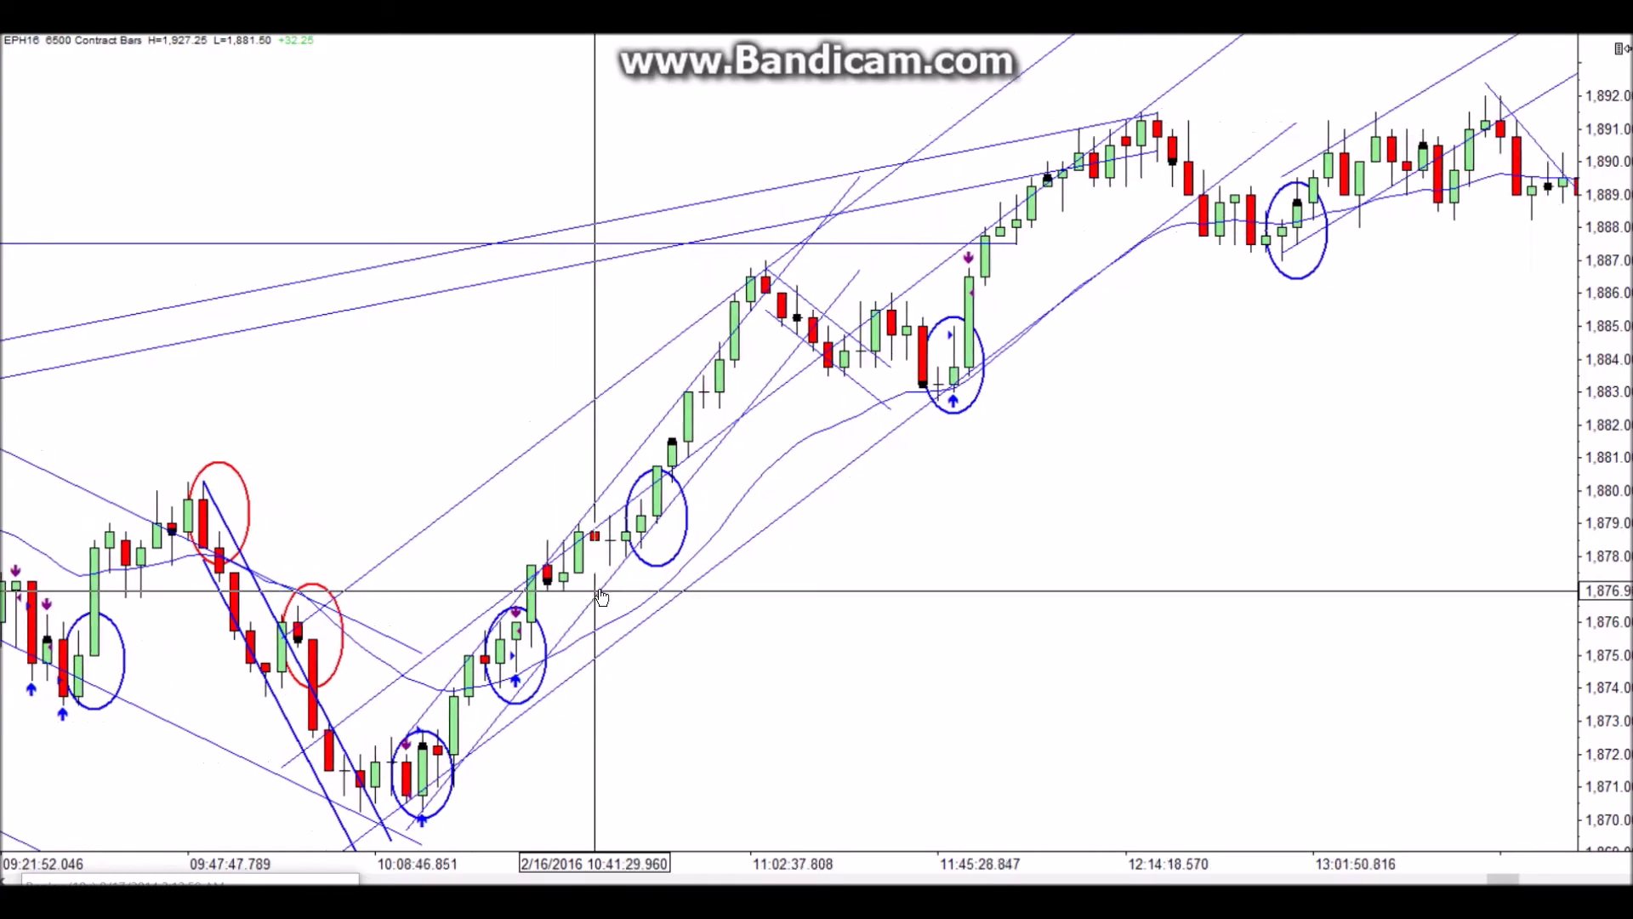
scroll(597, 596, "down", 15)
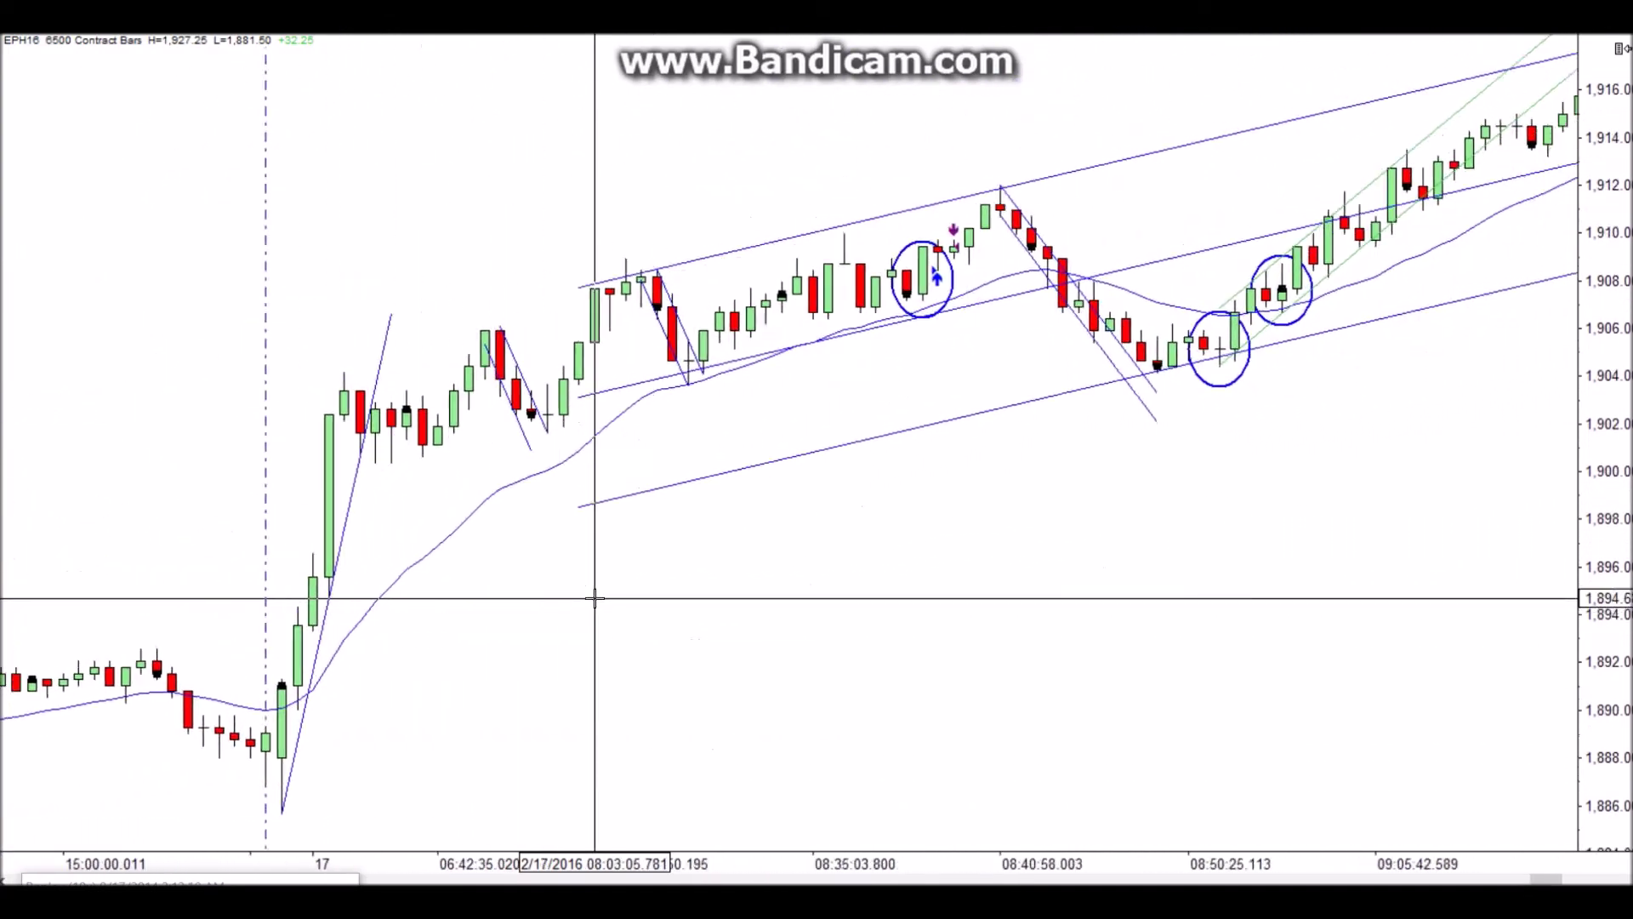
scroll(749, 419, "down", 3)
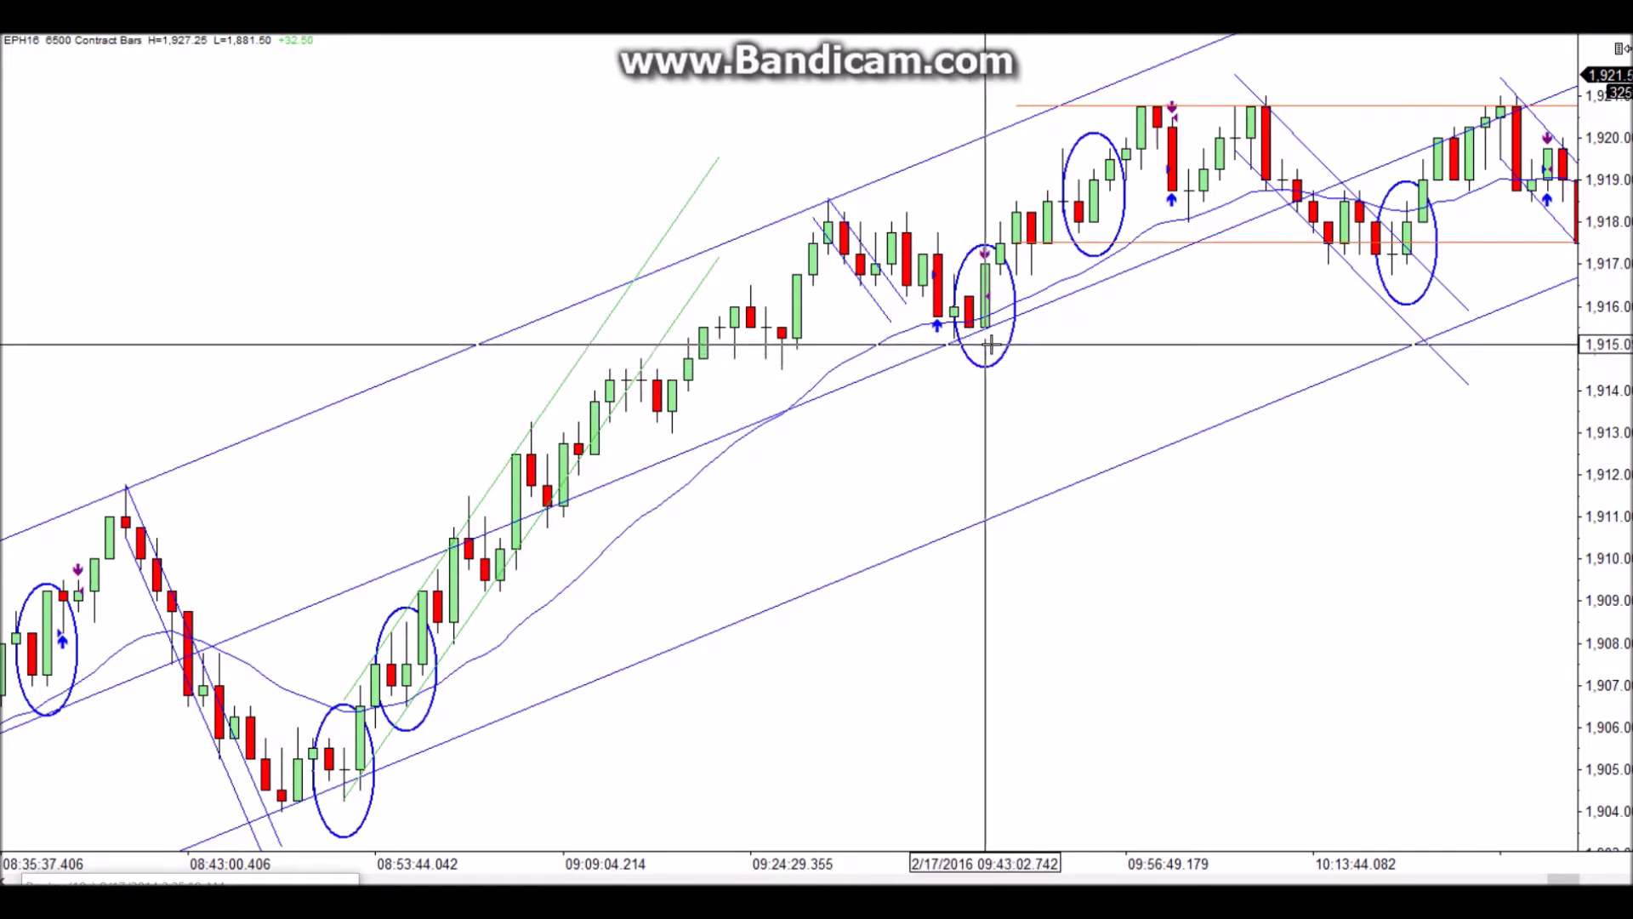
Reposition the blue ellipses onto the 09:45 and roughly 09:52 entry-signal candles
left_click_drag(1008, 353, 1211, 407)
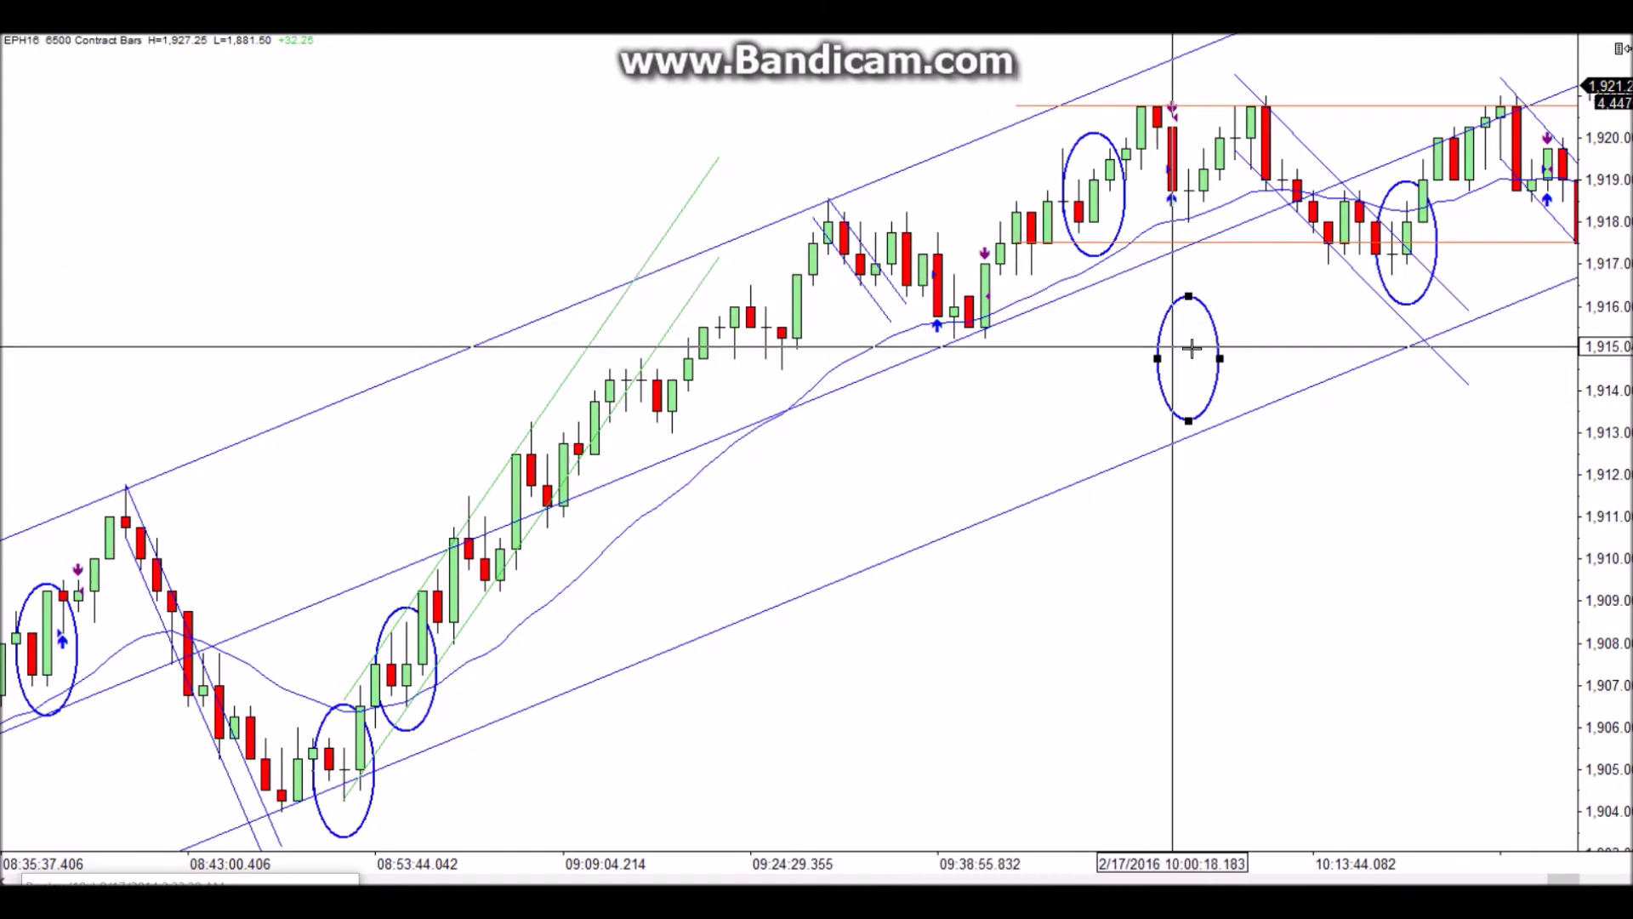
left_click_drag(1215, 402, 1018, 336)
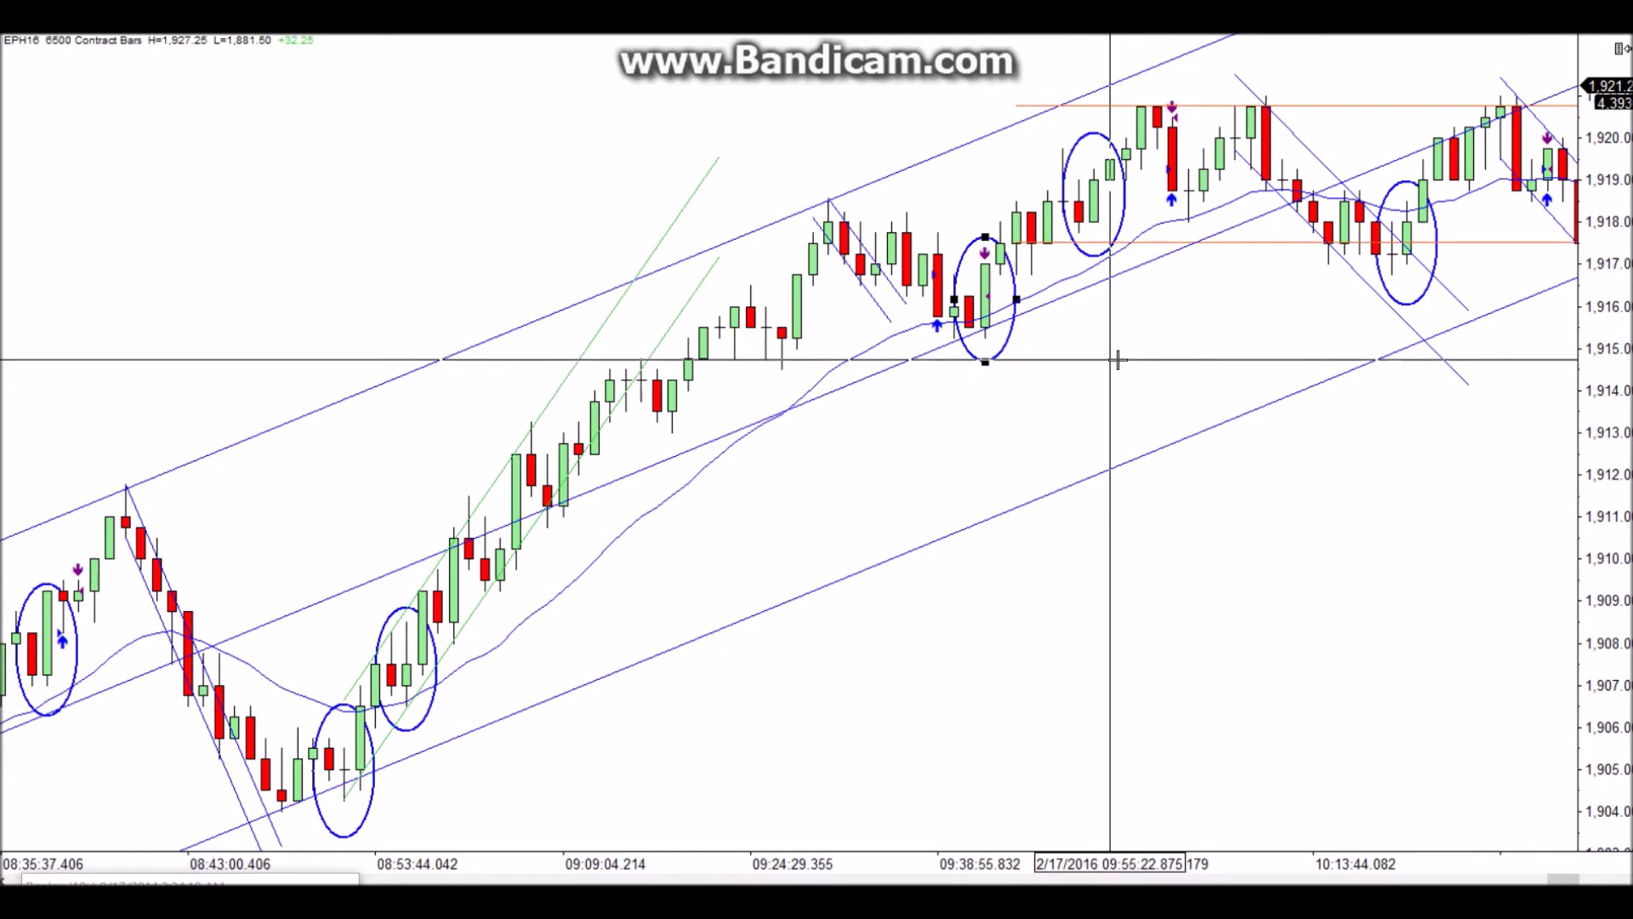
left_click(1052, 306)
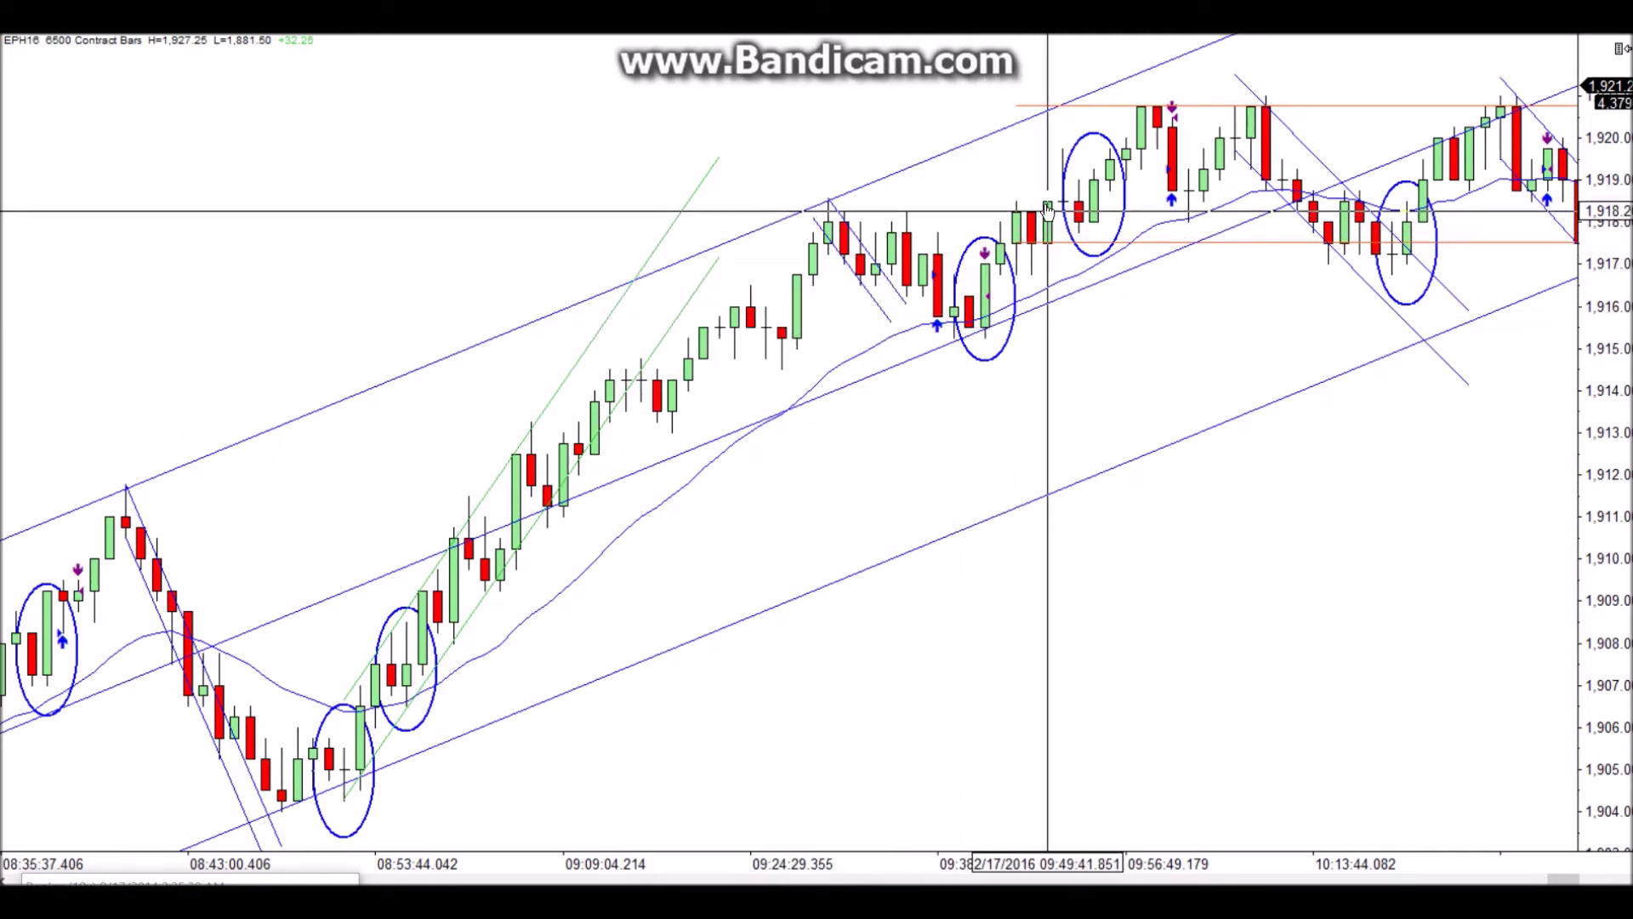
left_click_drag(1119, 240, 1276, 352)
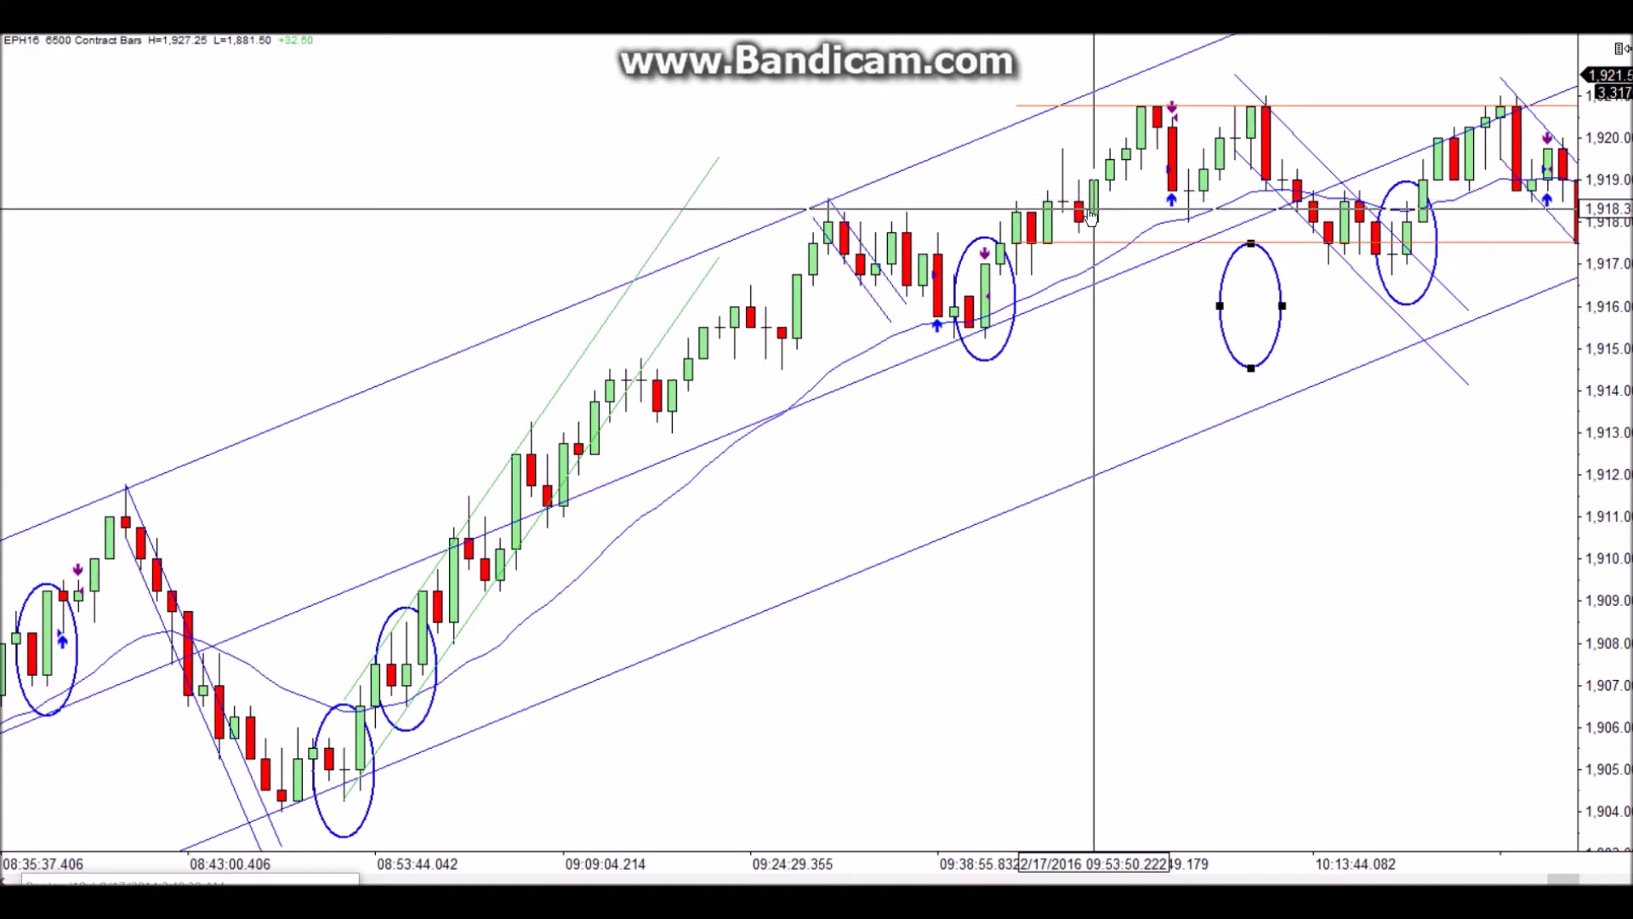
left_click_drag(1276, 349, 1104, 251)
Scroll and pan the chart so the 09:13–11:50 late-morning bars are visible
scroll(1206, 221, "down", 5)
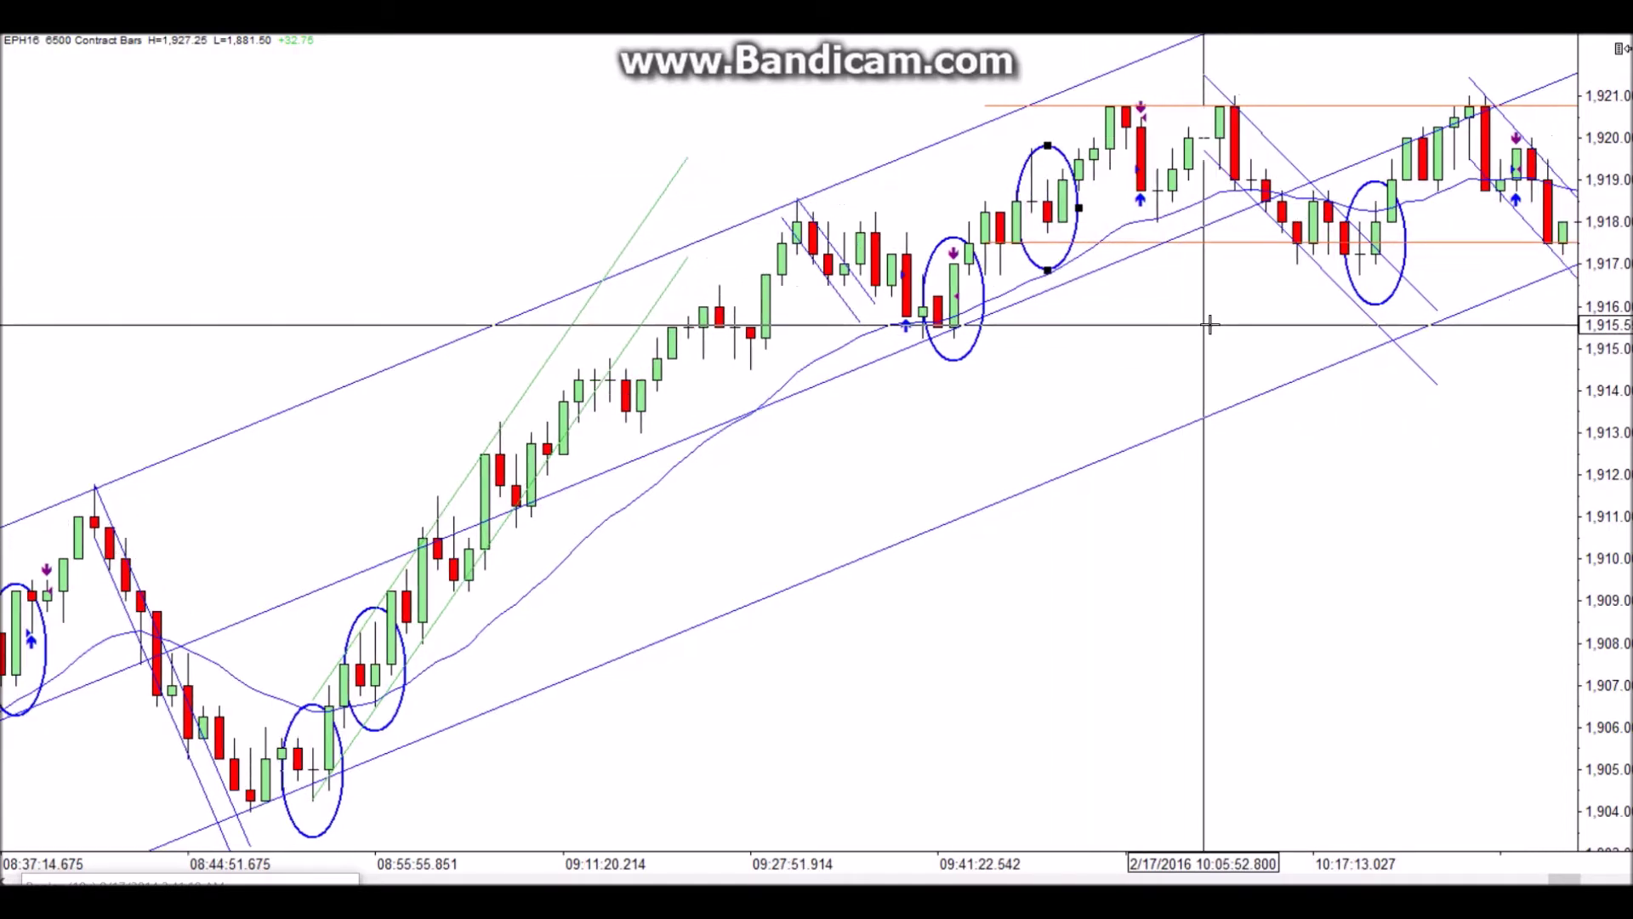
scroll(1206, 321, "down", 8)
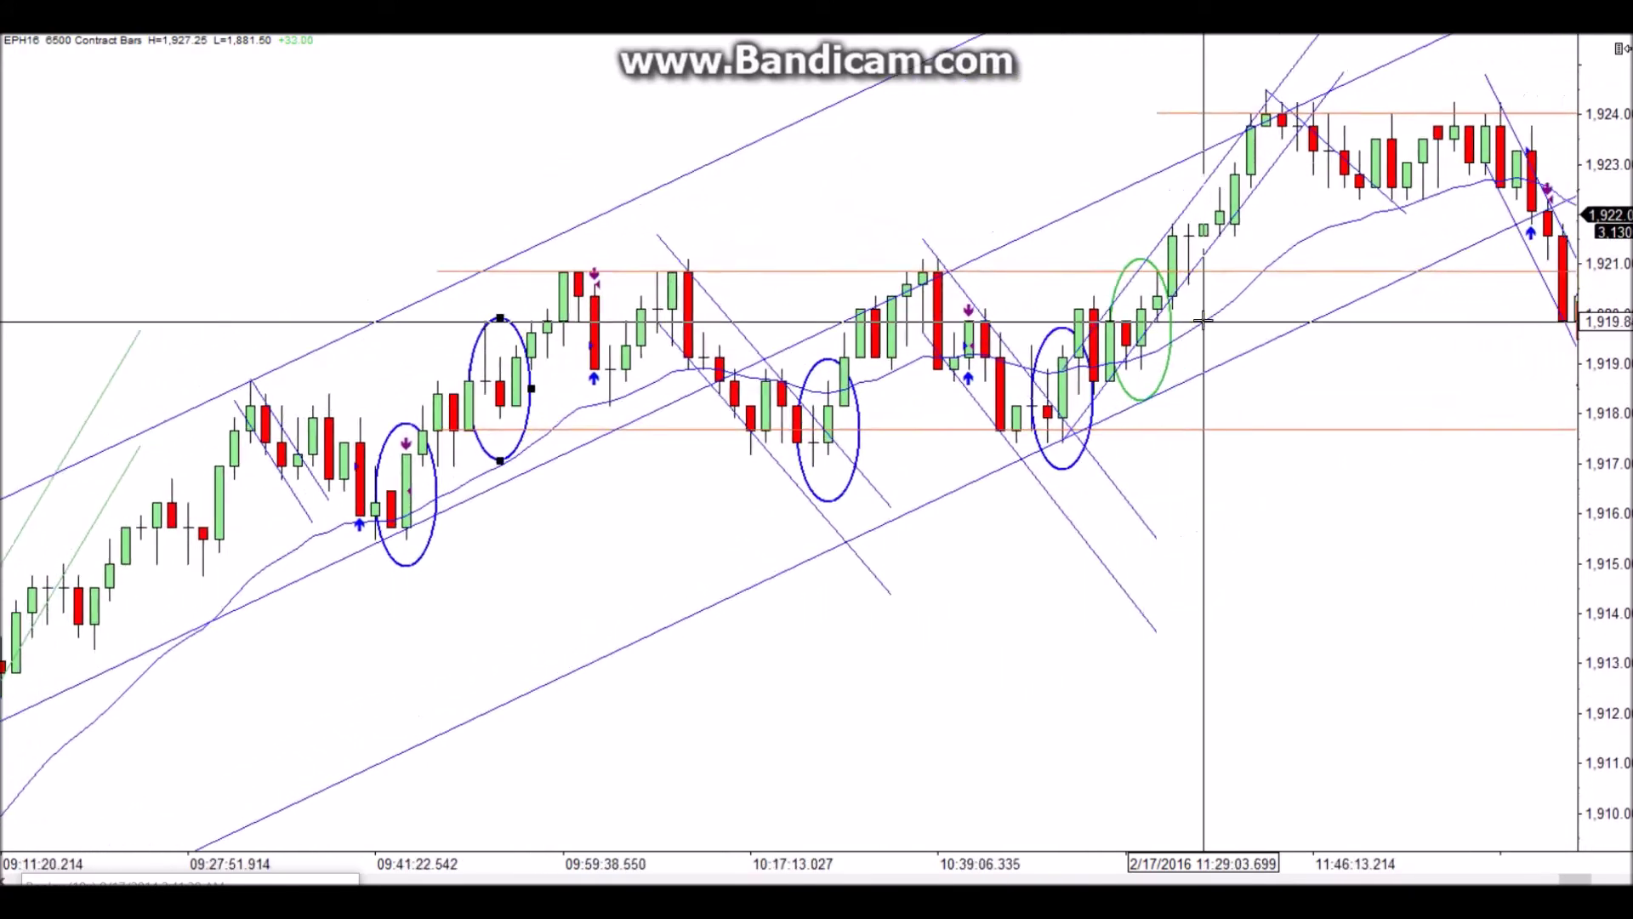
scroll(1042, 279, "up", 3)
scroll(1041, 279, "up", 1)
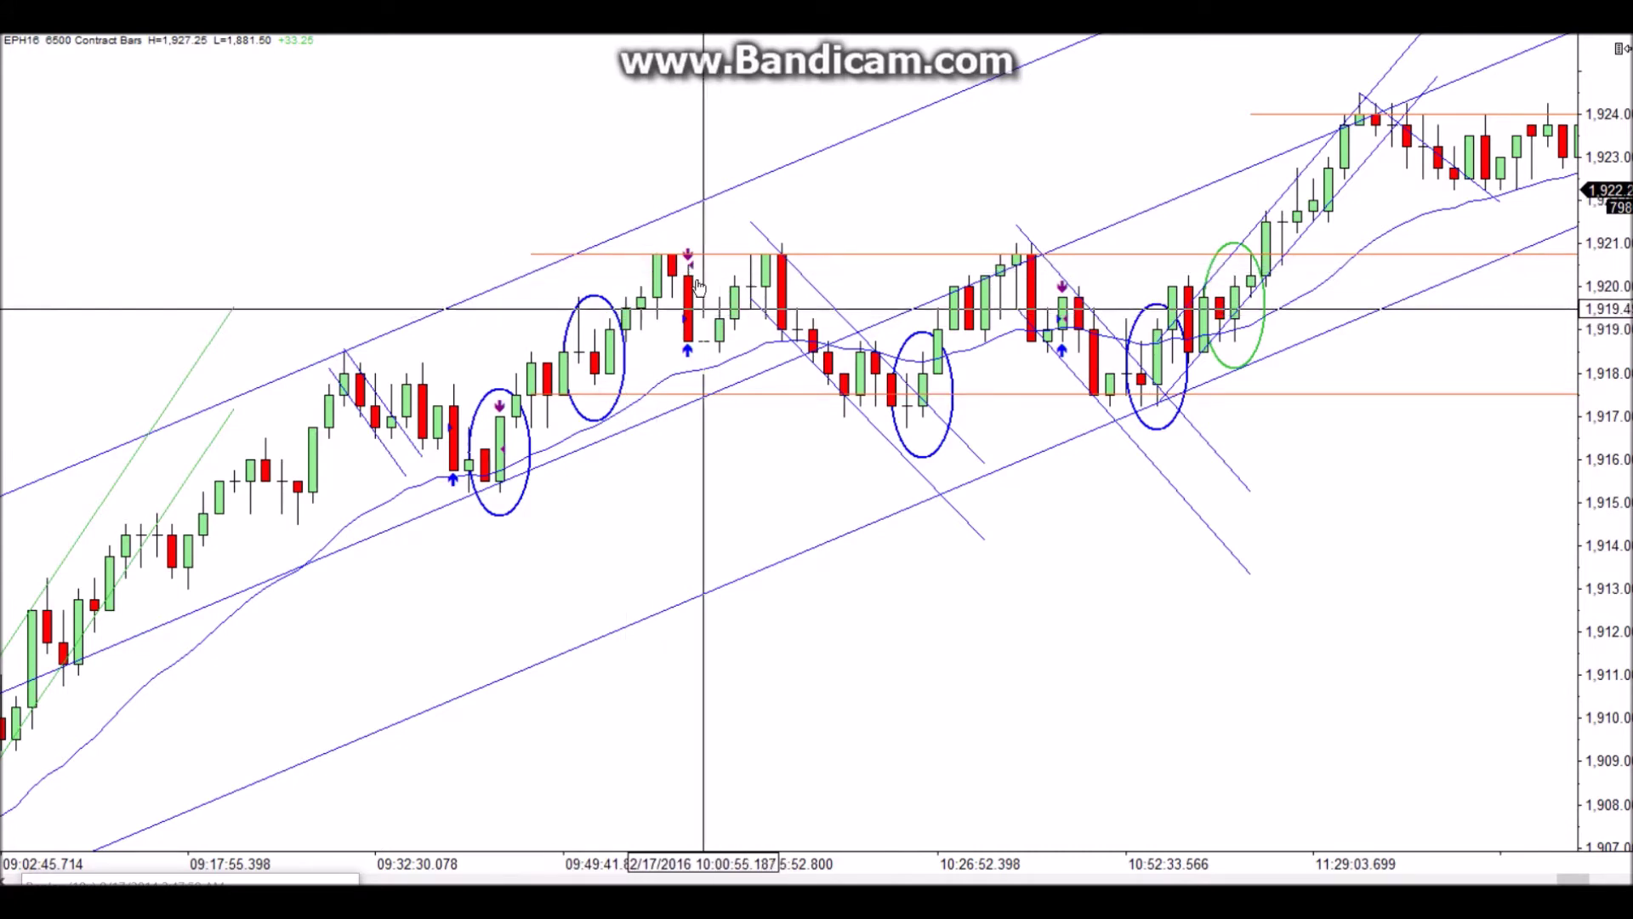
left_click_drag(908, 398, 558, 280)
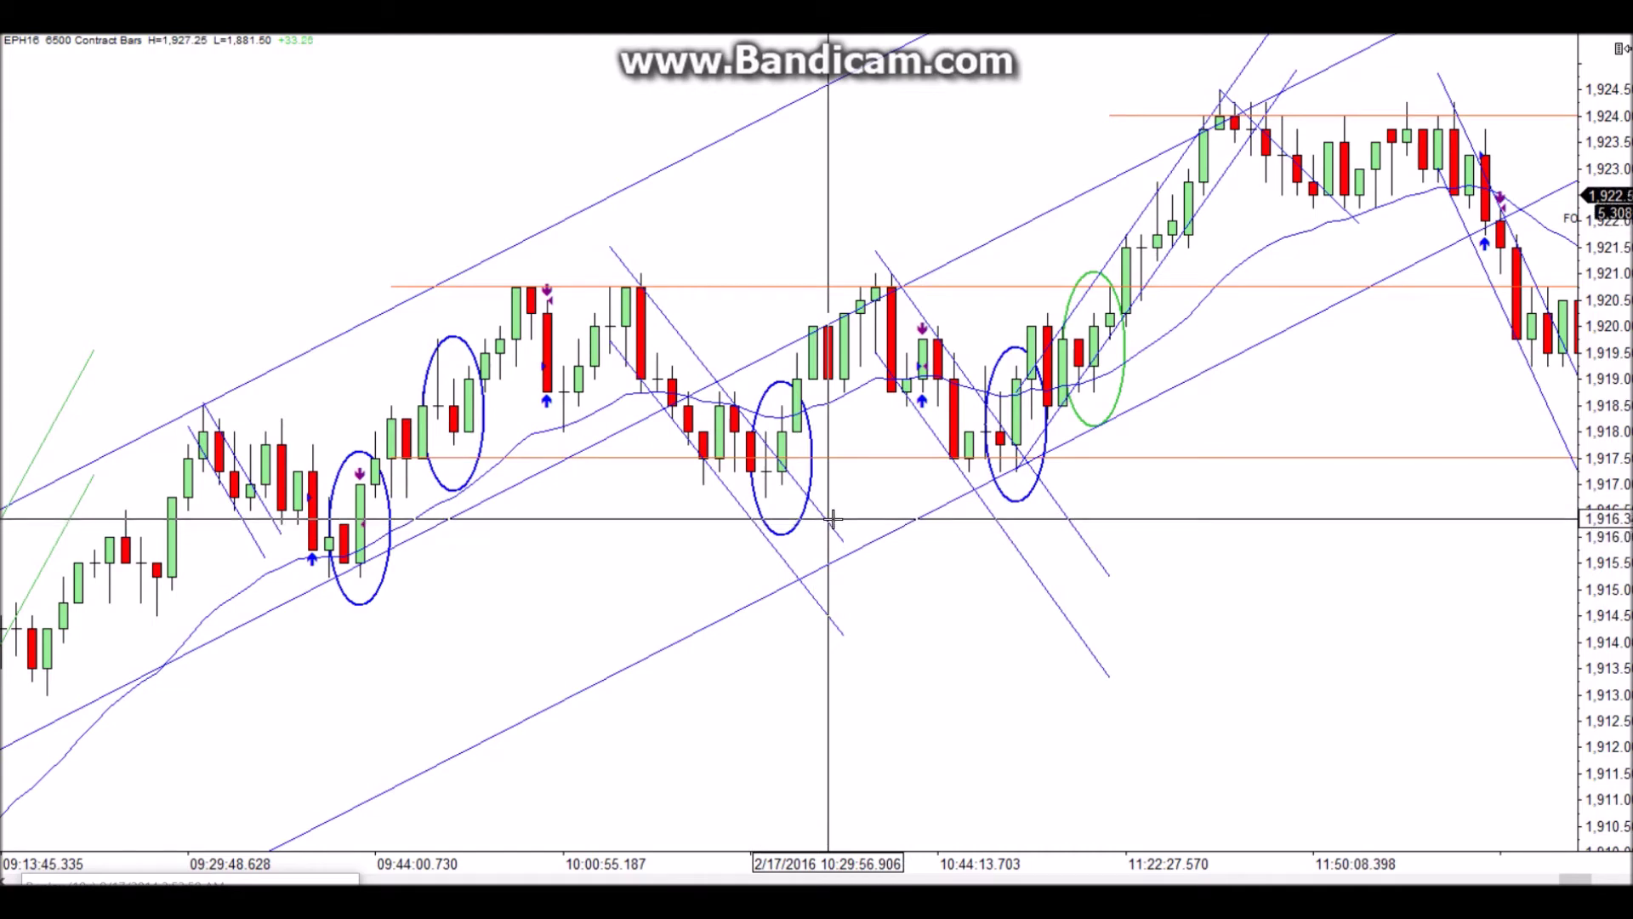
Refit the descending channel's endpoints and parallel line to the 10:05–10:30 pullback, then shift the 10:20 ellipse aside
left_click(836, 527)
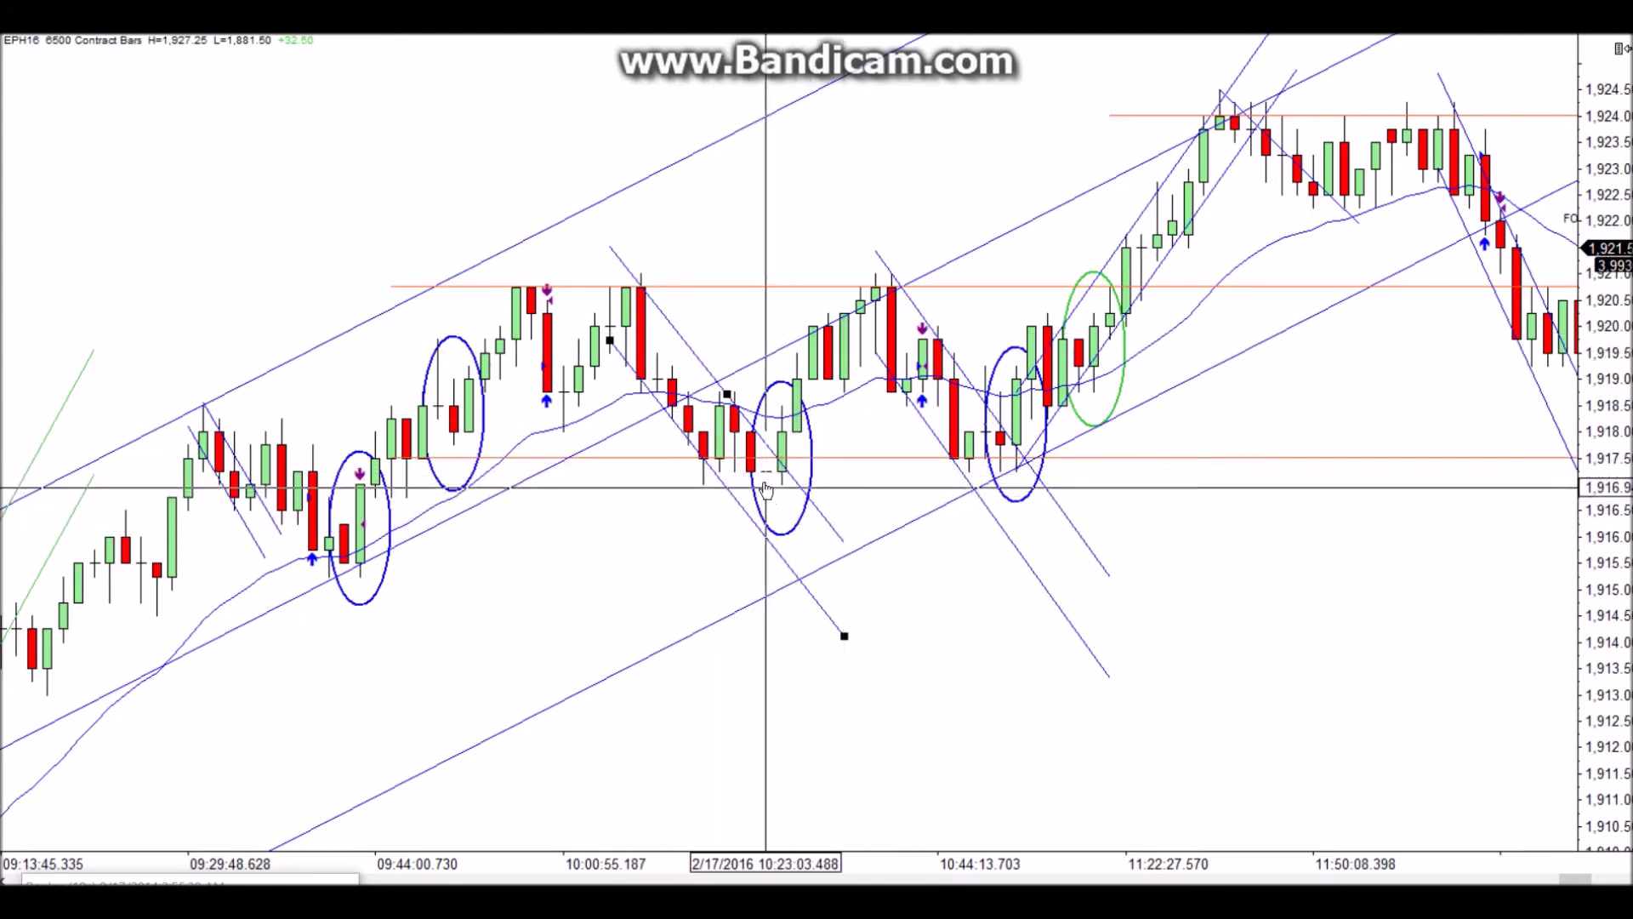
left_click(844, 634)
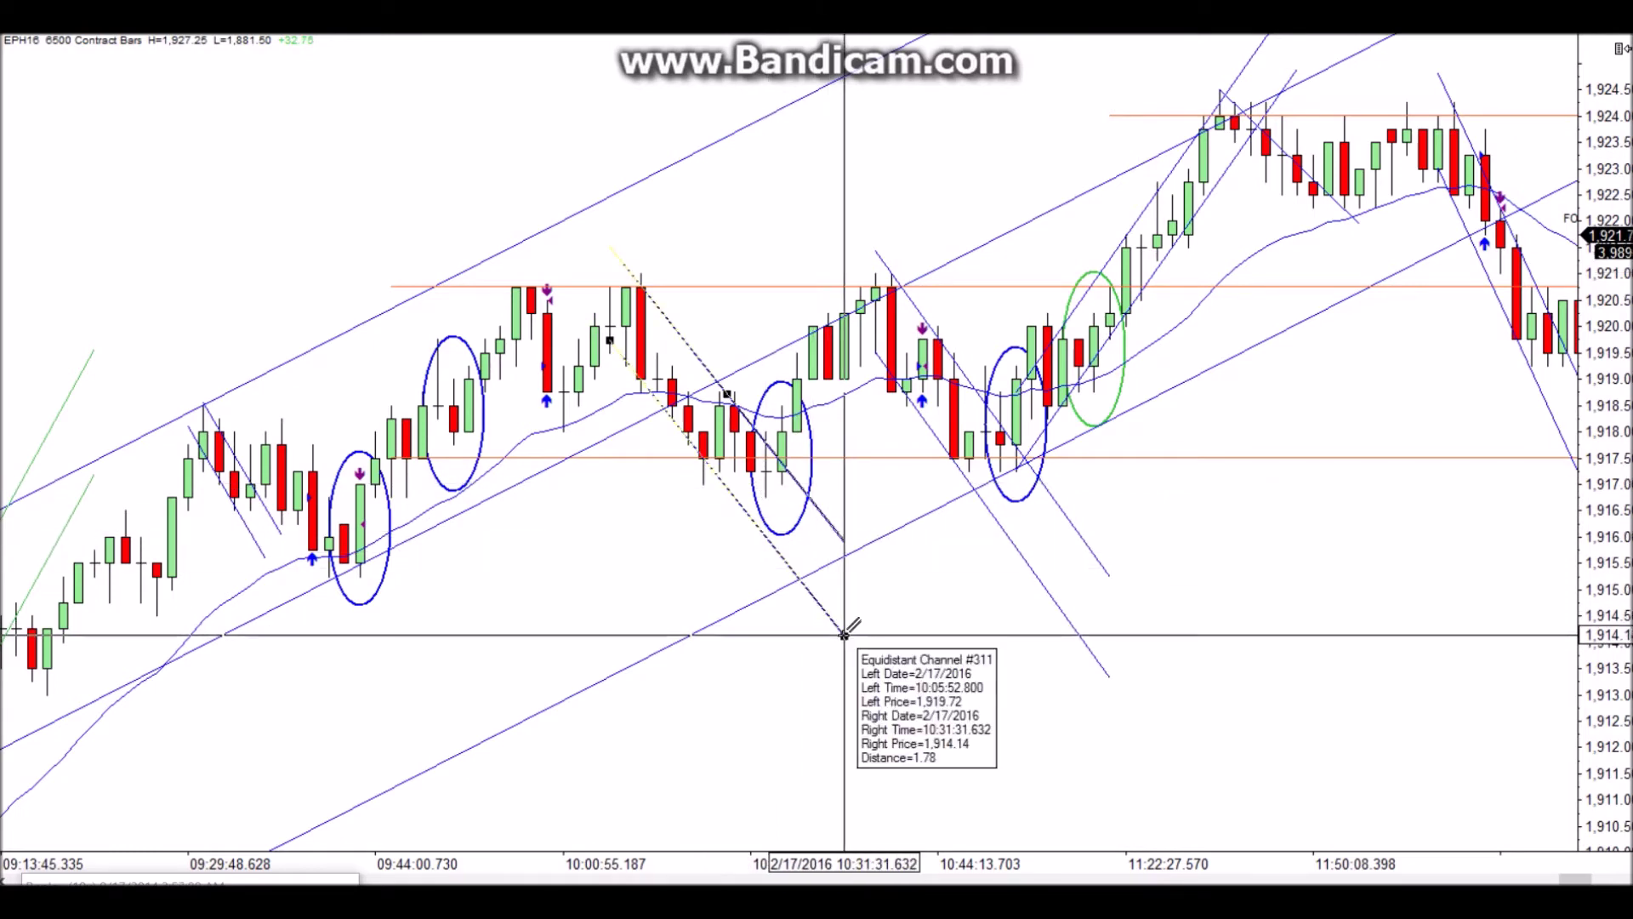
left_click_drag(845, 634, 750, 678)
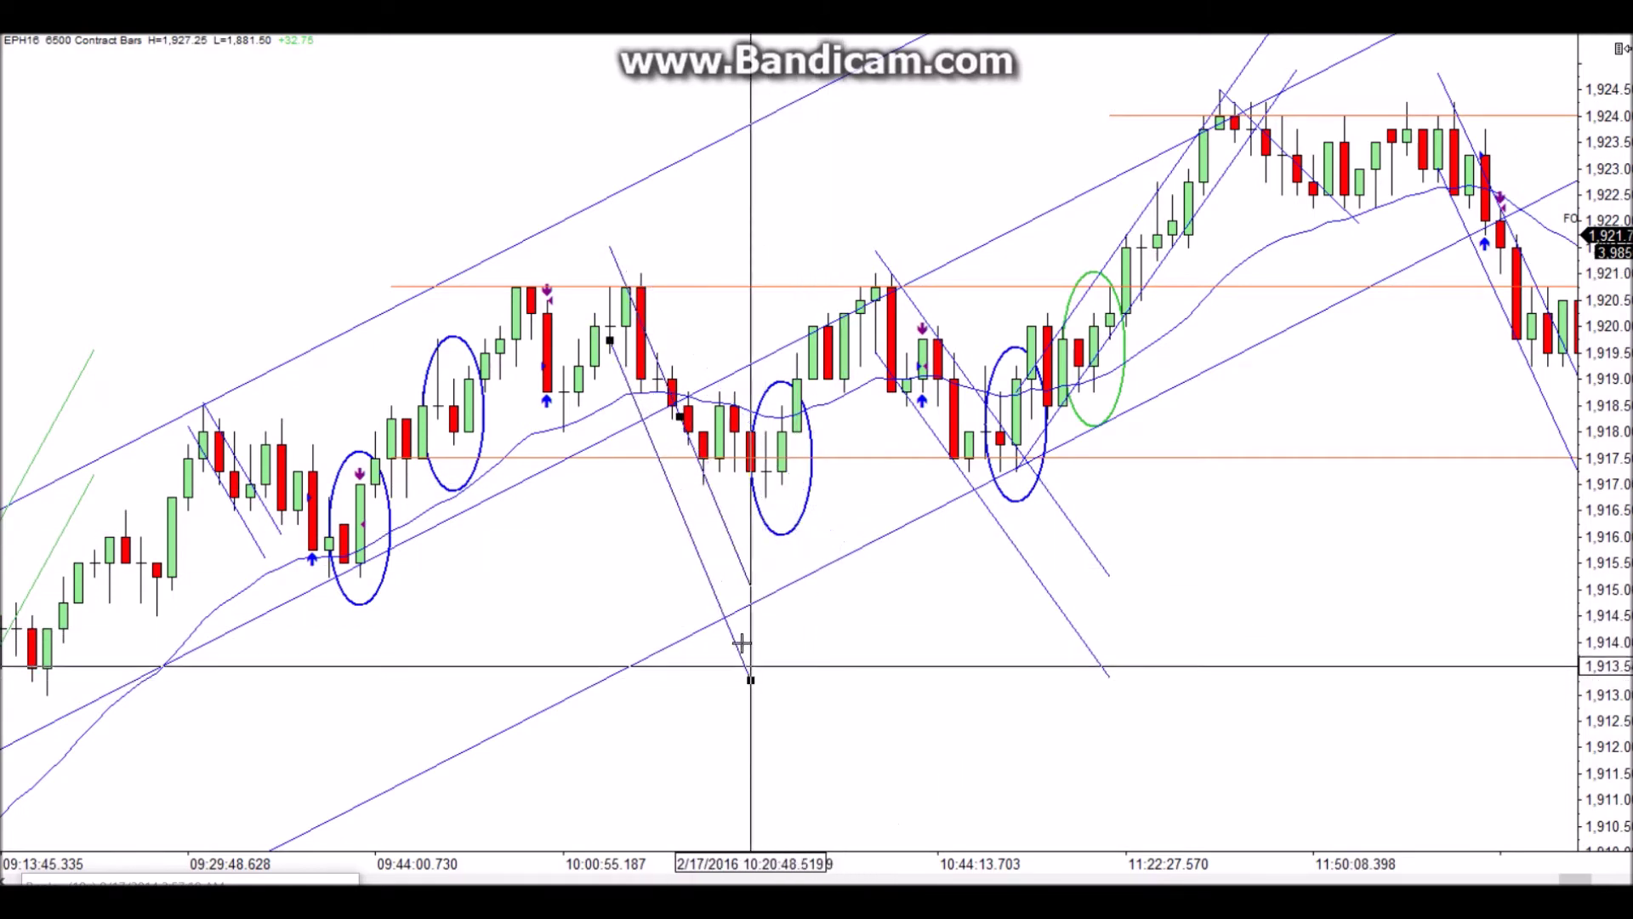
left_click_drag(718, 604, 744, 504)
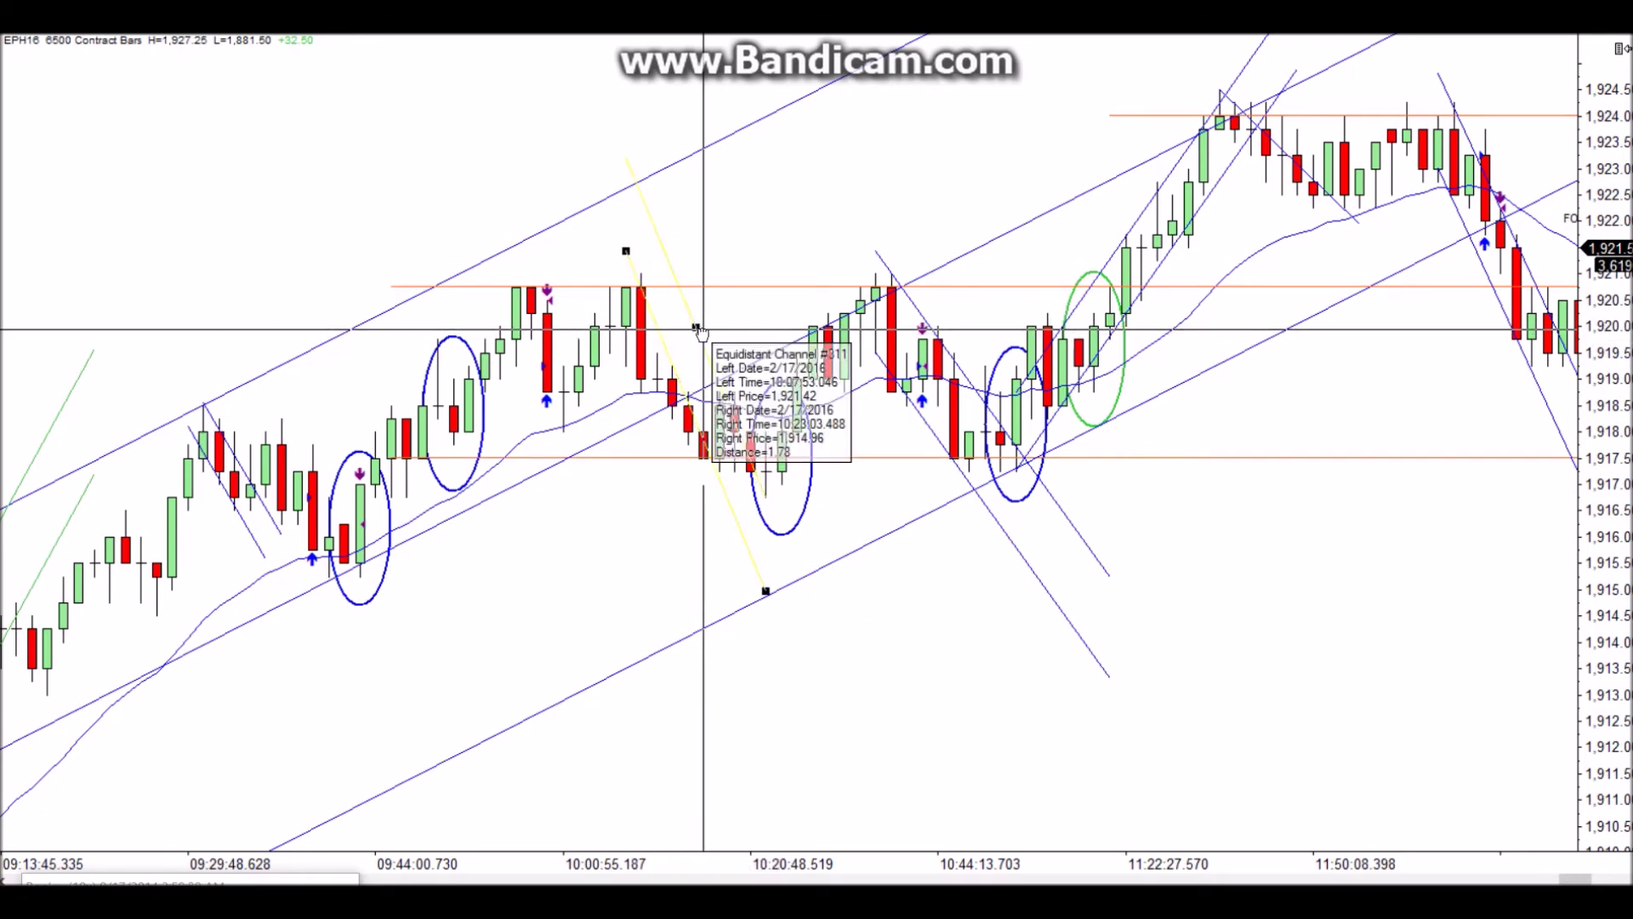
left_click_drag(695, 326, 695, 483)
left_click_drag(766, 590, 770, 556)
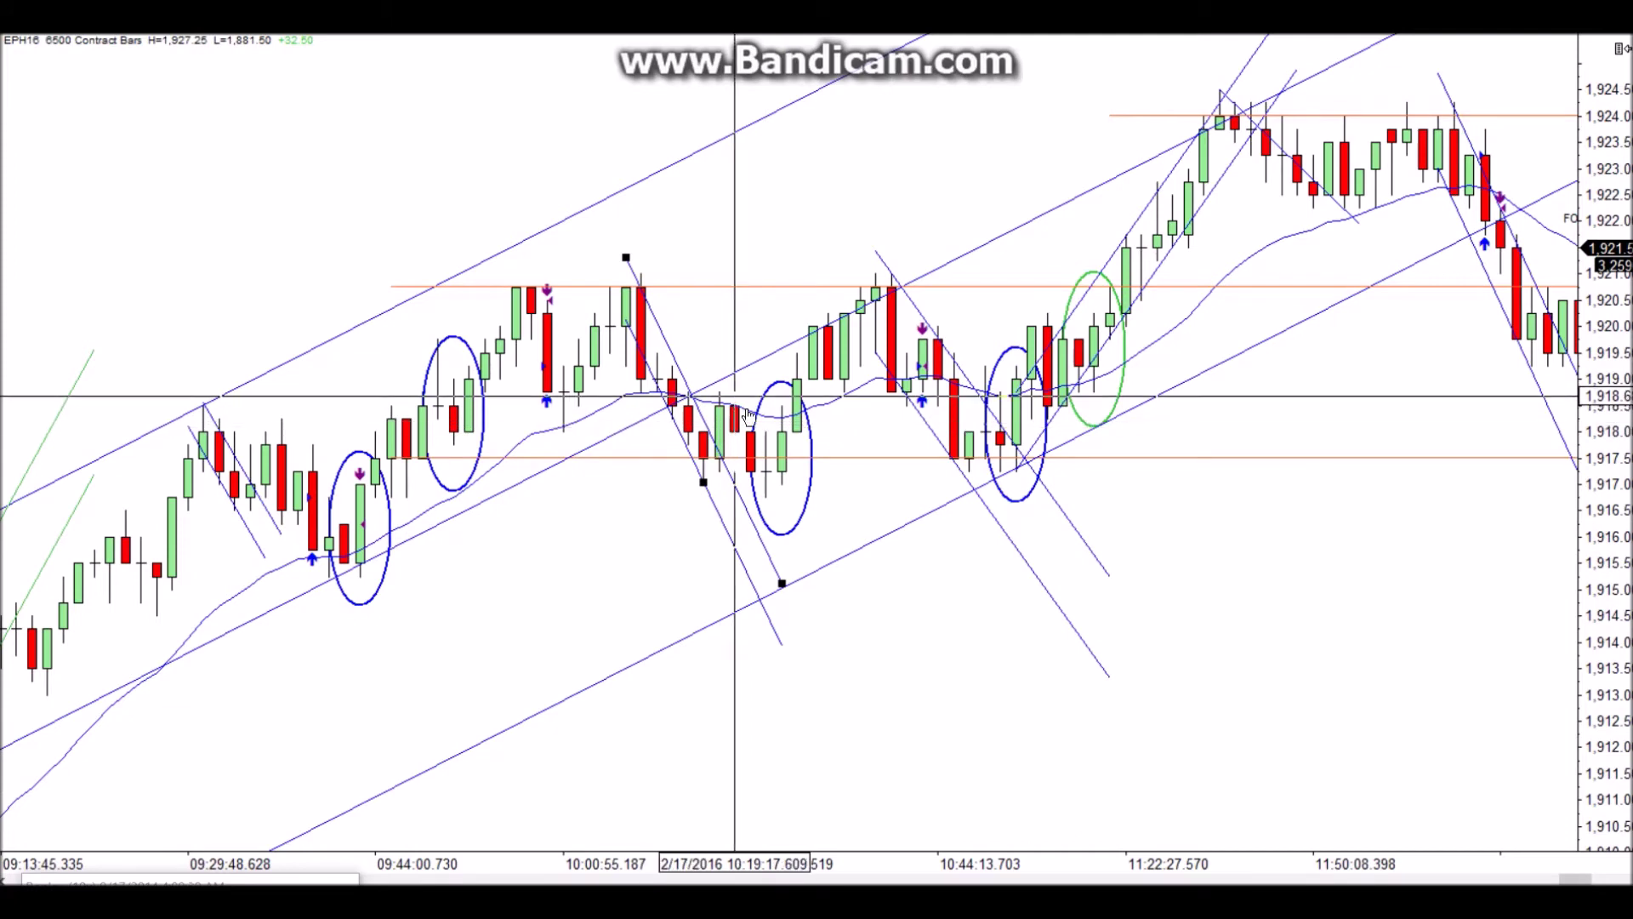
left_click_drag(880, 545, 906, 508)
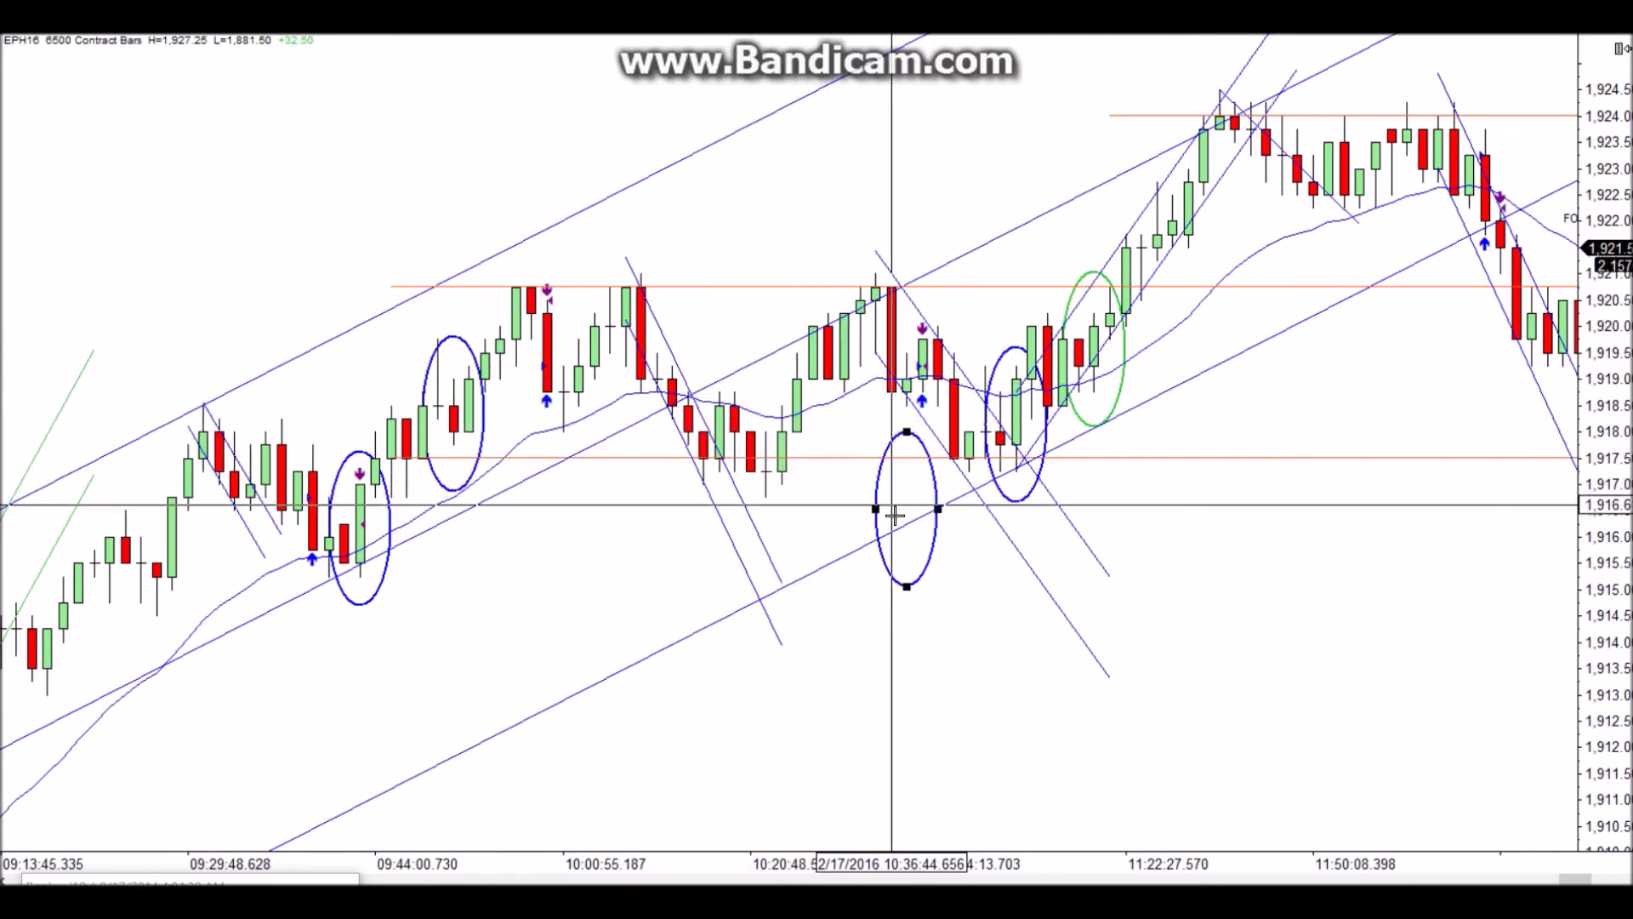
Return the ellipse to the 10:20 candles, shift the 11:03 ellipse right, and pull the next channel's right end left
left_click_drag(930, 578, 805, 506)
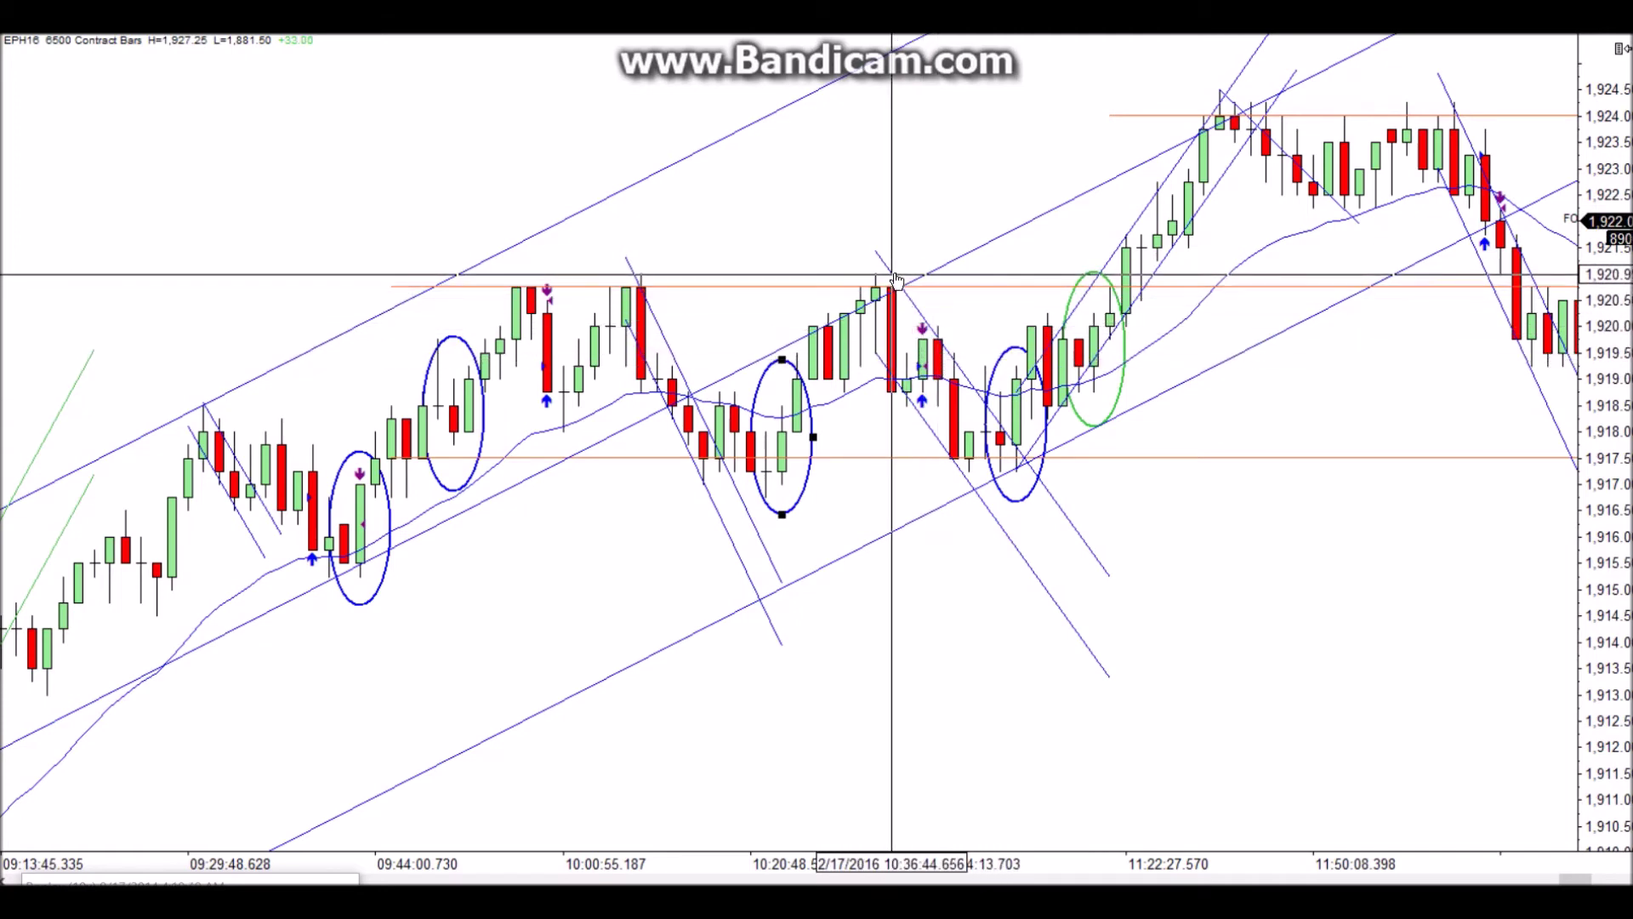
left_click(921, 371)
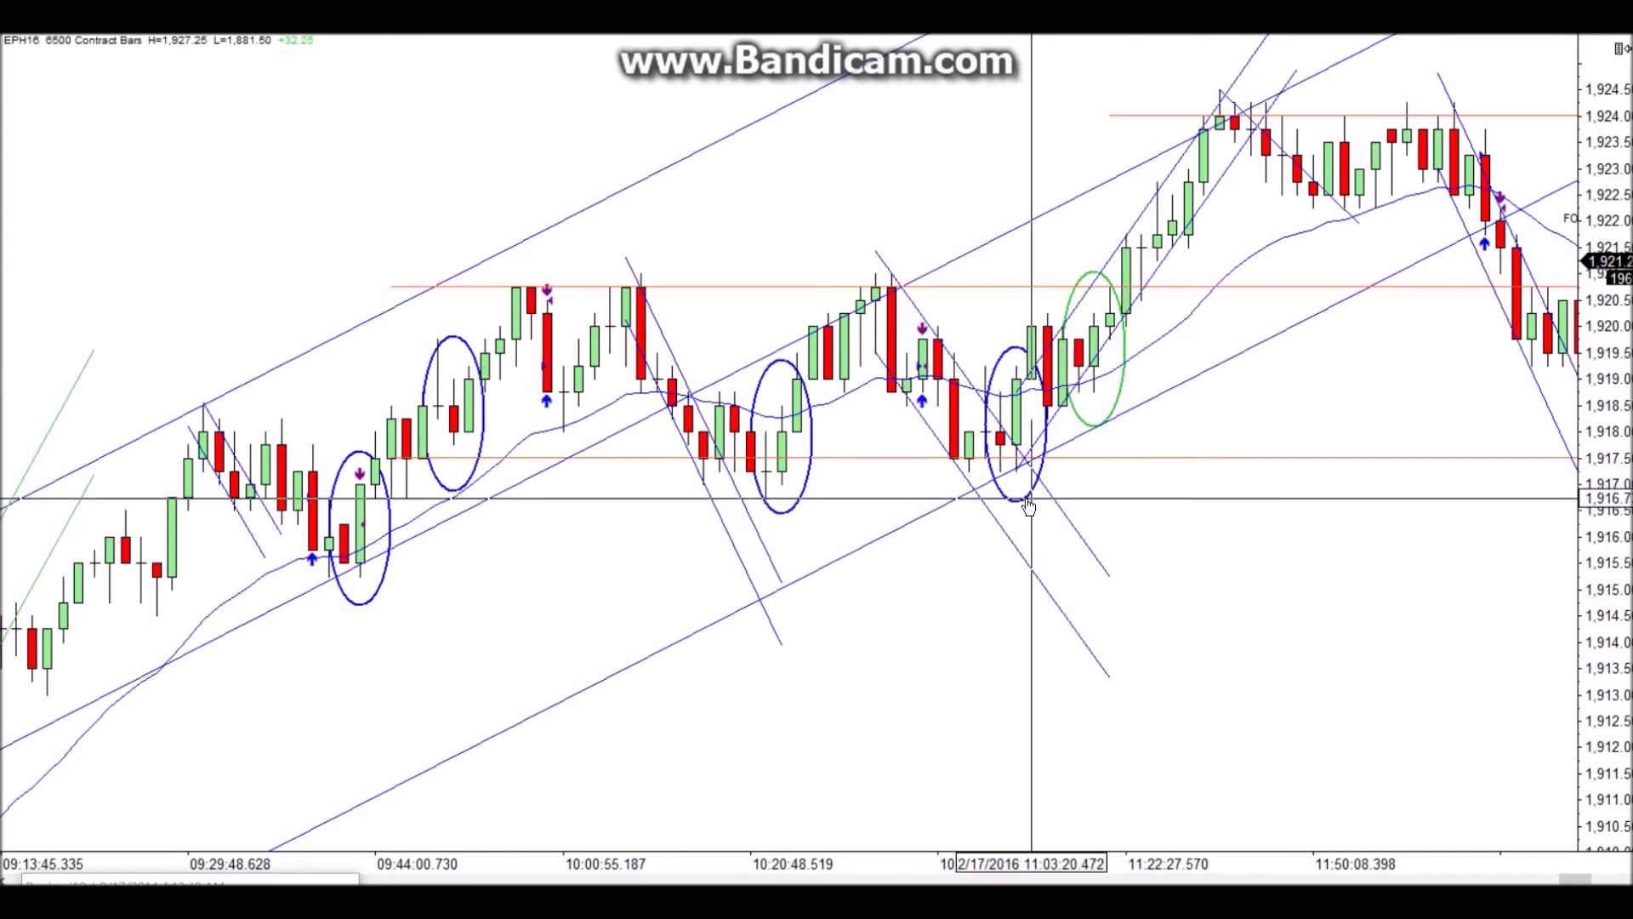
left_click_drag(1029, 501, 1232, 564)
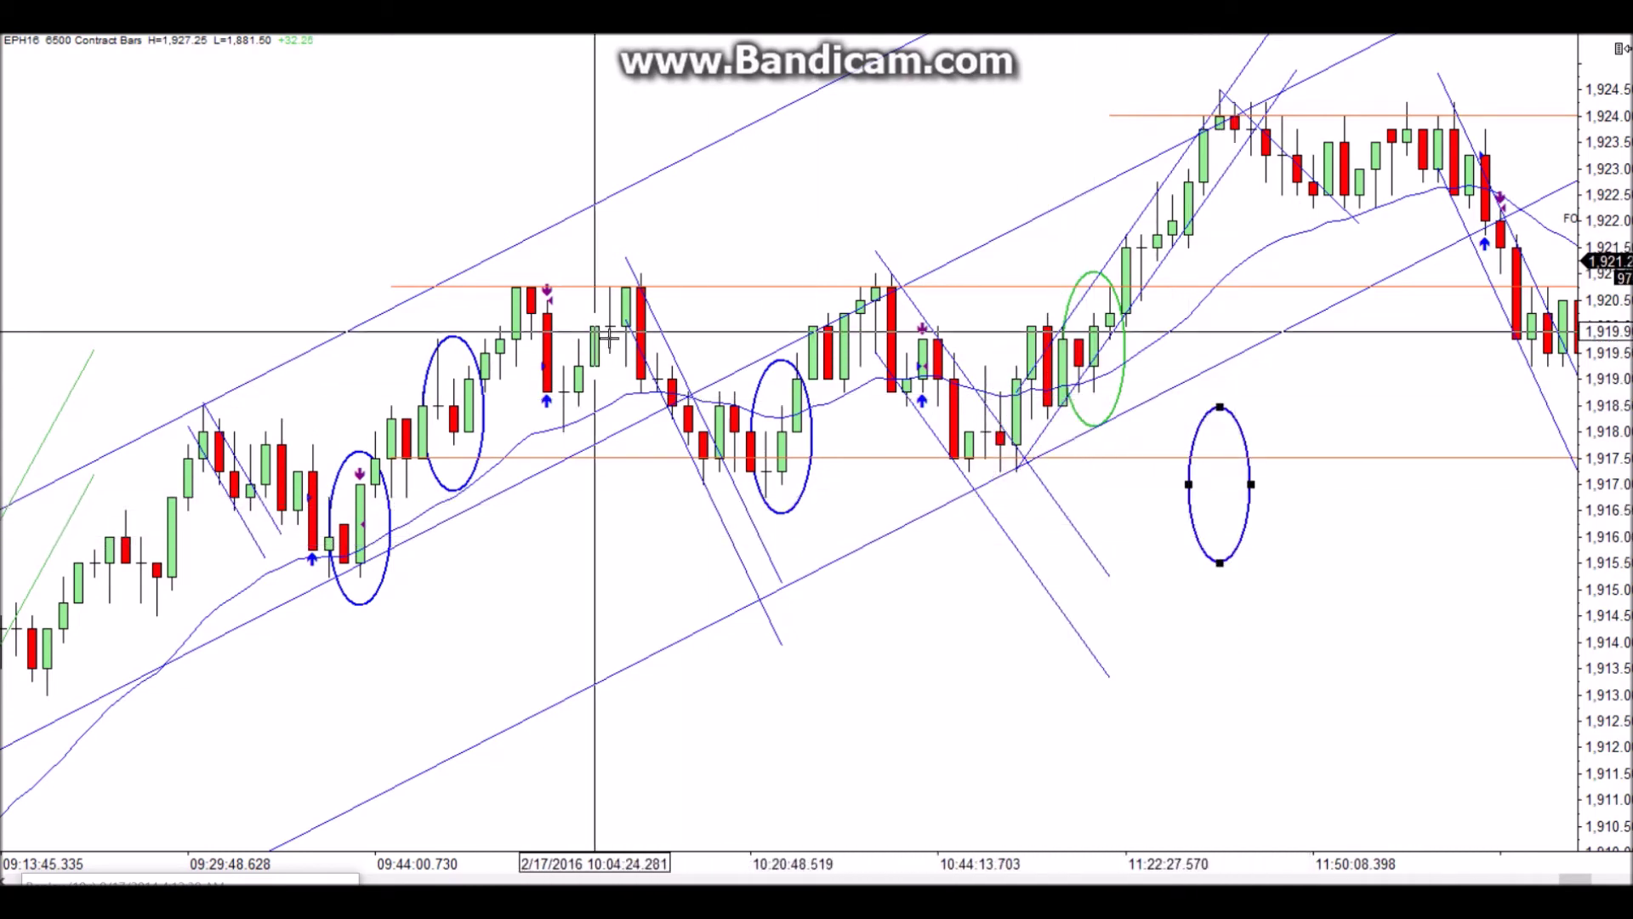
left_click(1105, 573)
left_click_drag(1105, 571, 1060, 596)
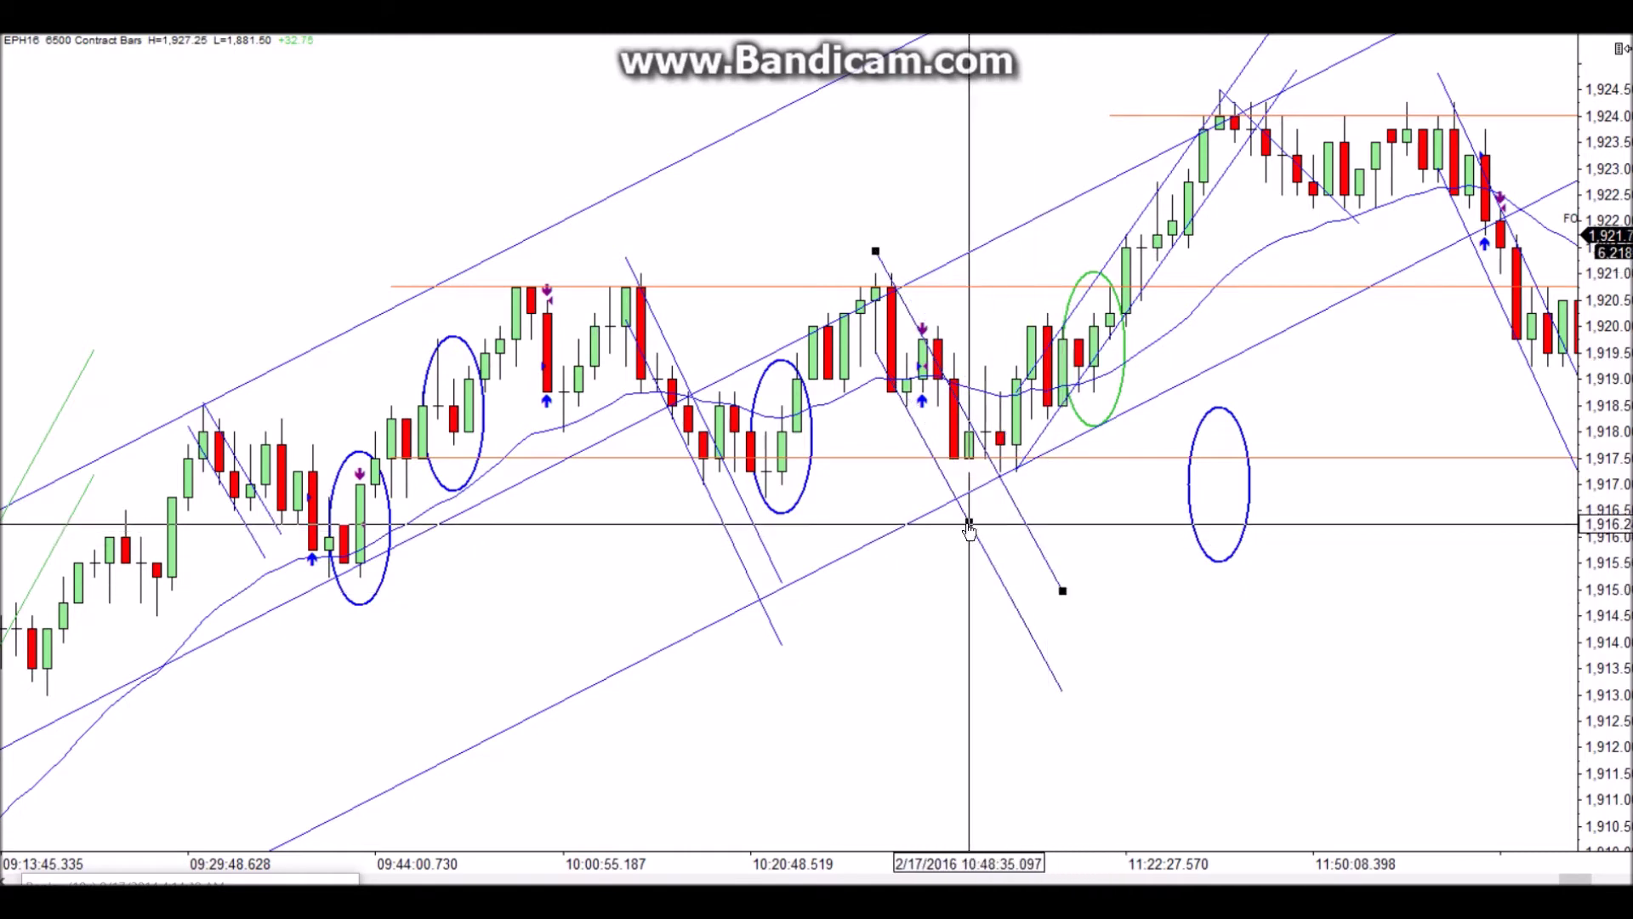
Narrow the descending channel over the 10:40 pullback, reducing its Distance from -1.92 to about -1.79
left_click_drag(963, 513, 921, 518)
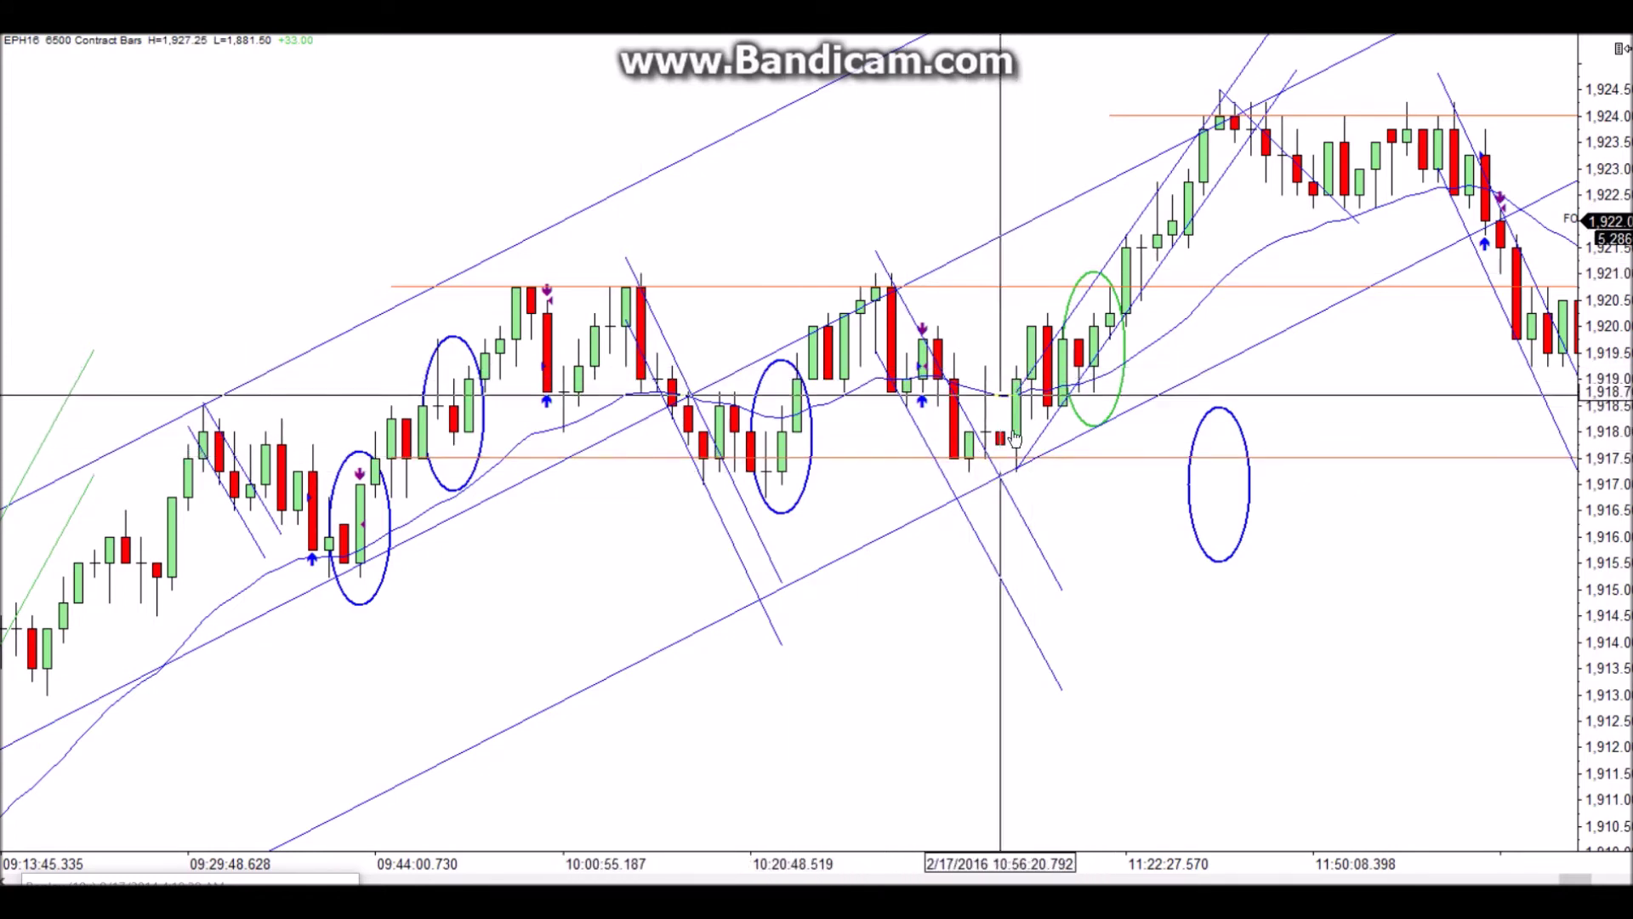
Move the empty blue ellipse from near 11:37 onto the 10:50 candles near 1,918
left_click(1238, 557)
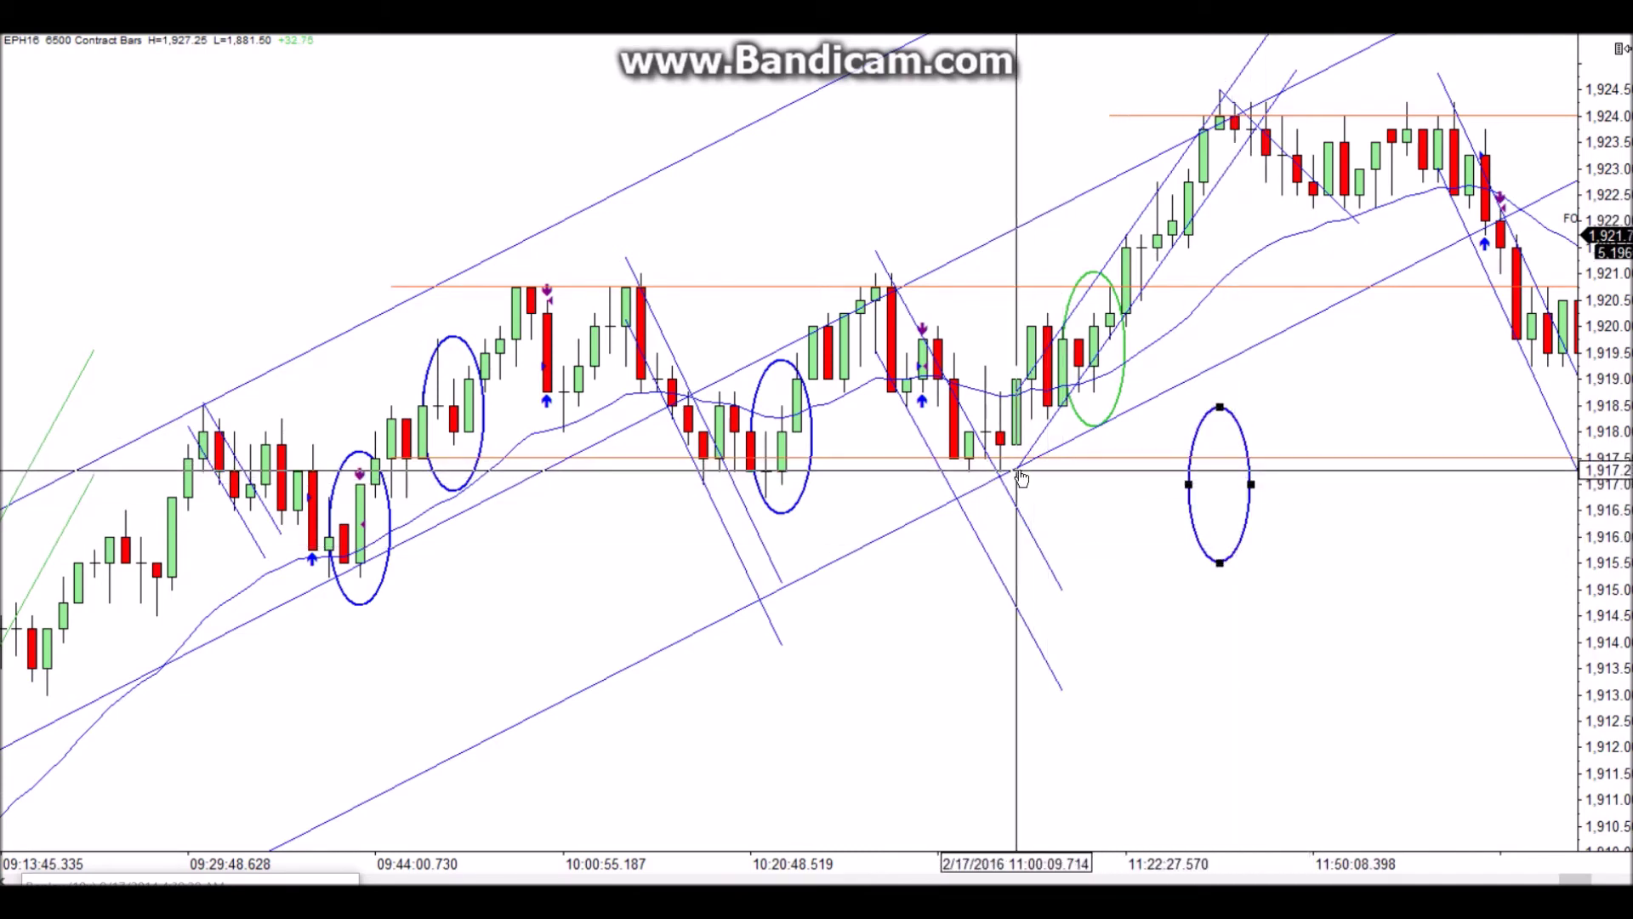
left_click(899, 521)
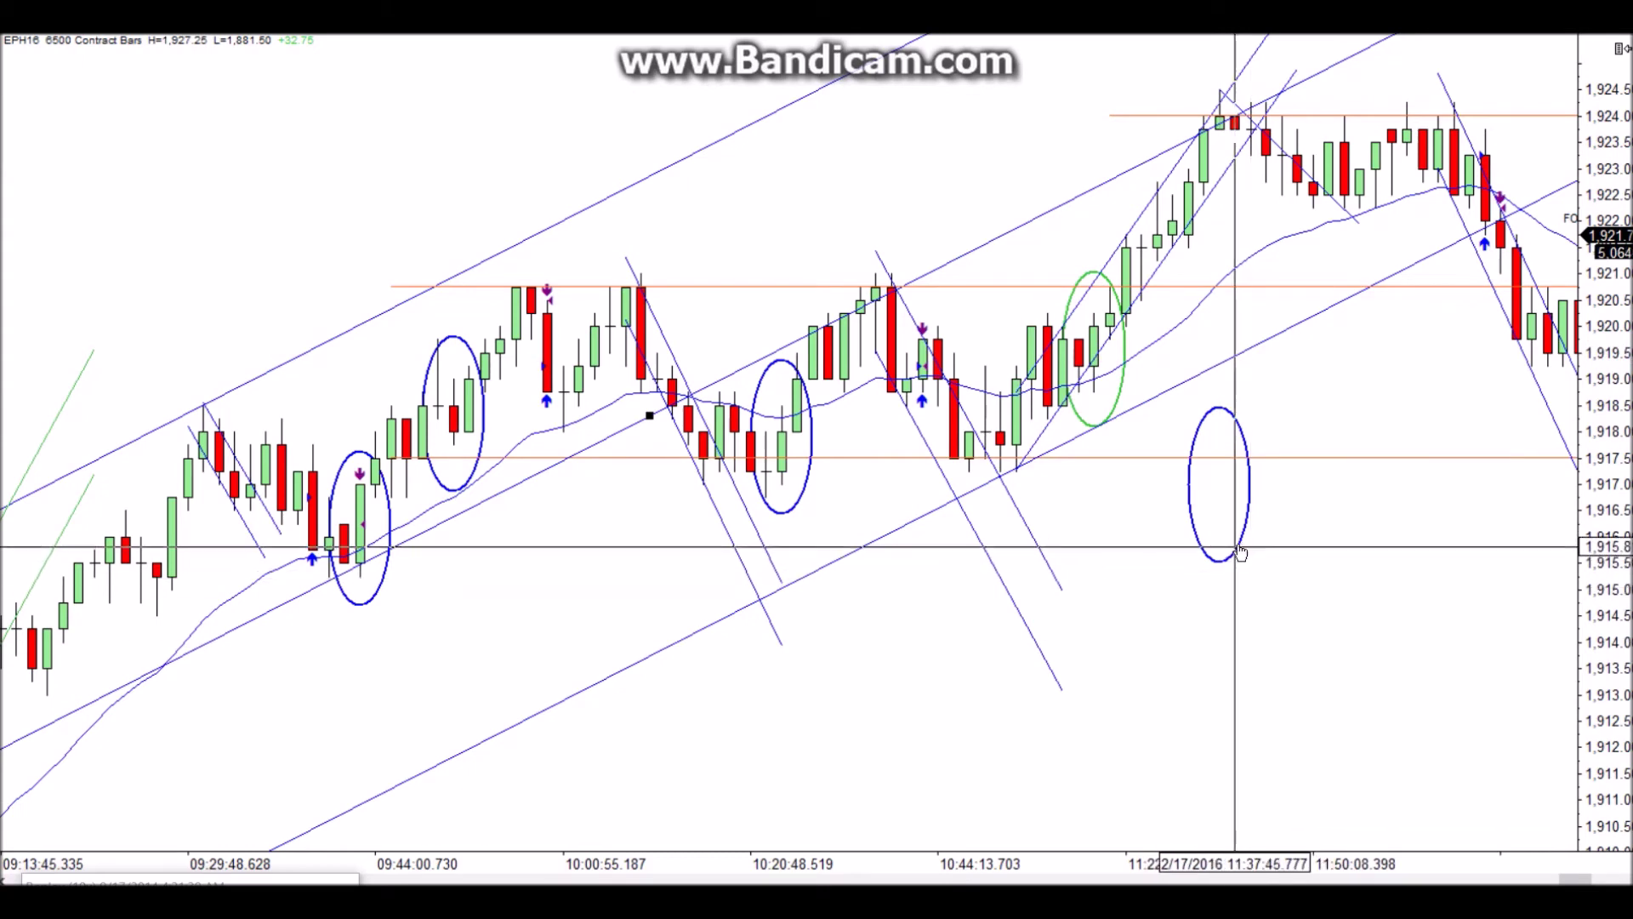
left_click_drag(1242, 548, 1039, 489)
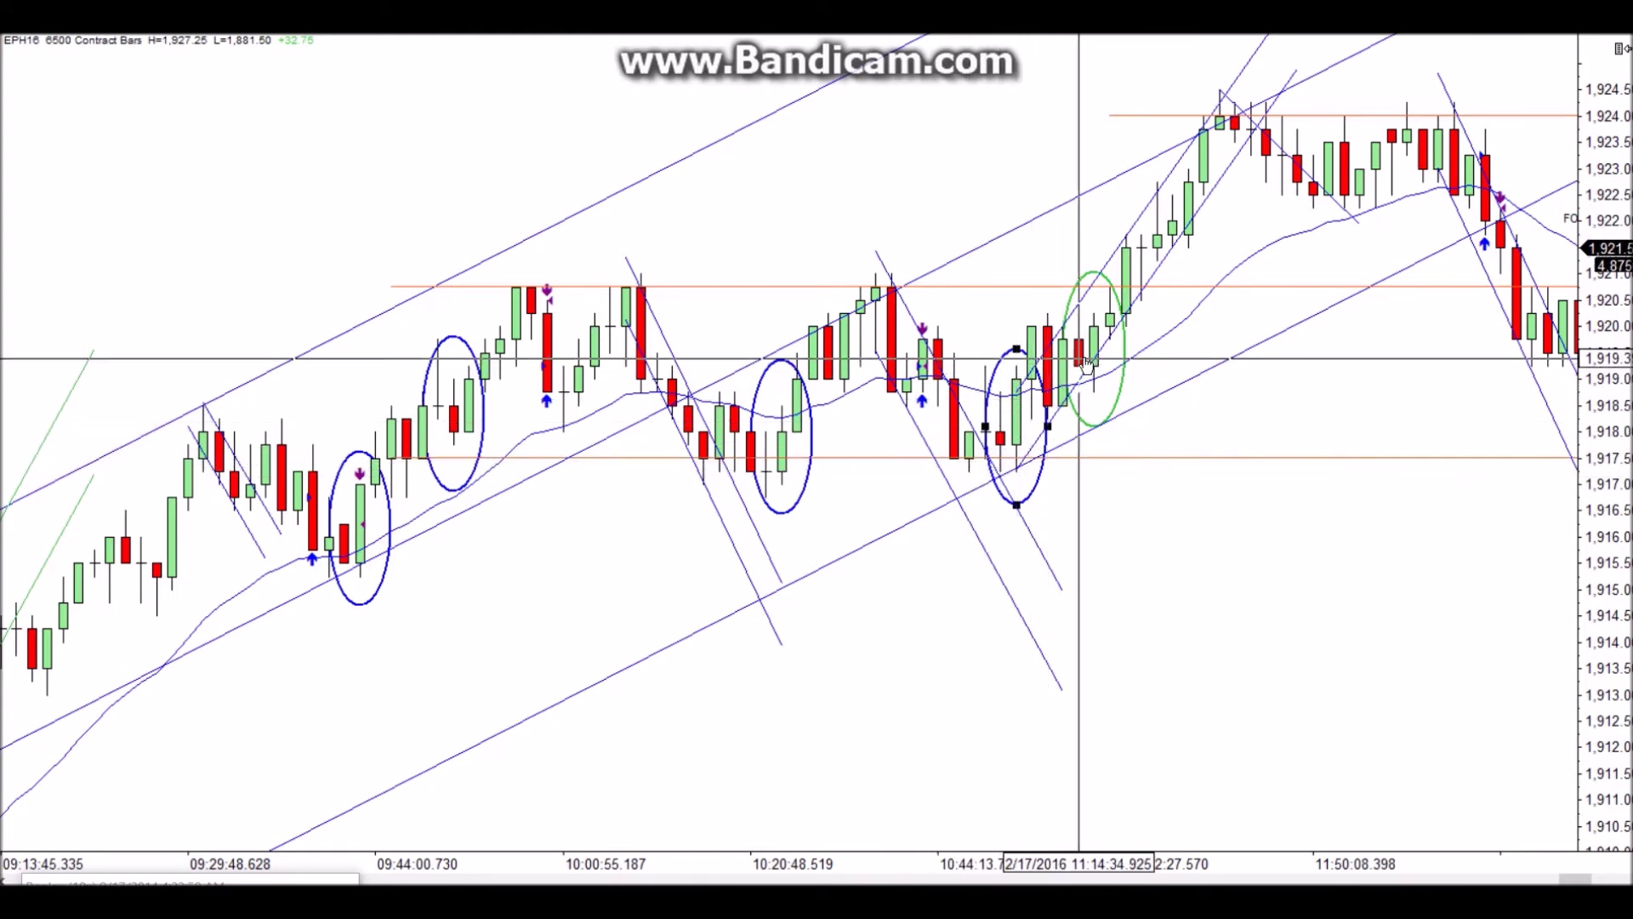
Shift the green ellipse off its candles, then place it back around the rising bars near 11:10–11:20
left_click_drag(1121, 423, 1291, 500)
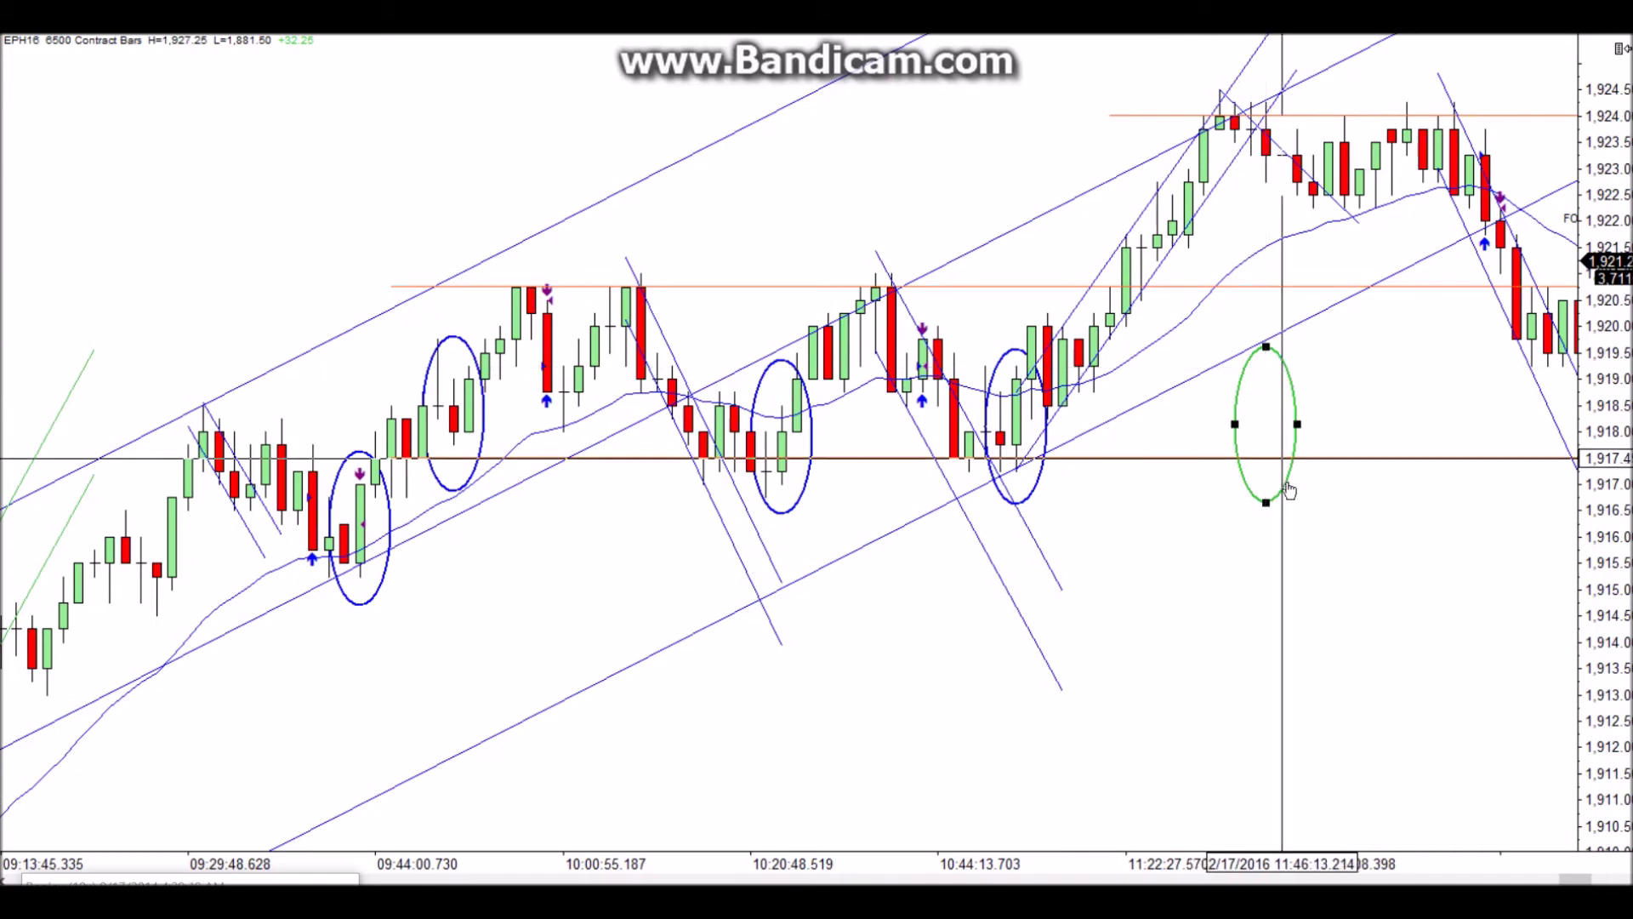
mouse_move(1291, 478)
left_click_drag(1291, 479, 1119, 411)
left_click(1229, 569)
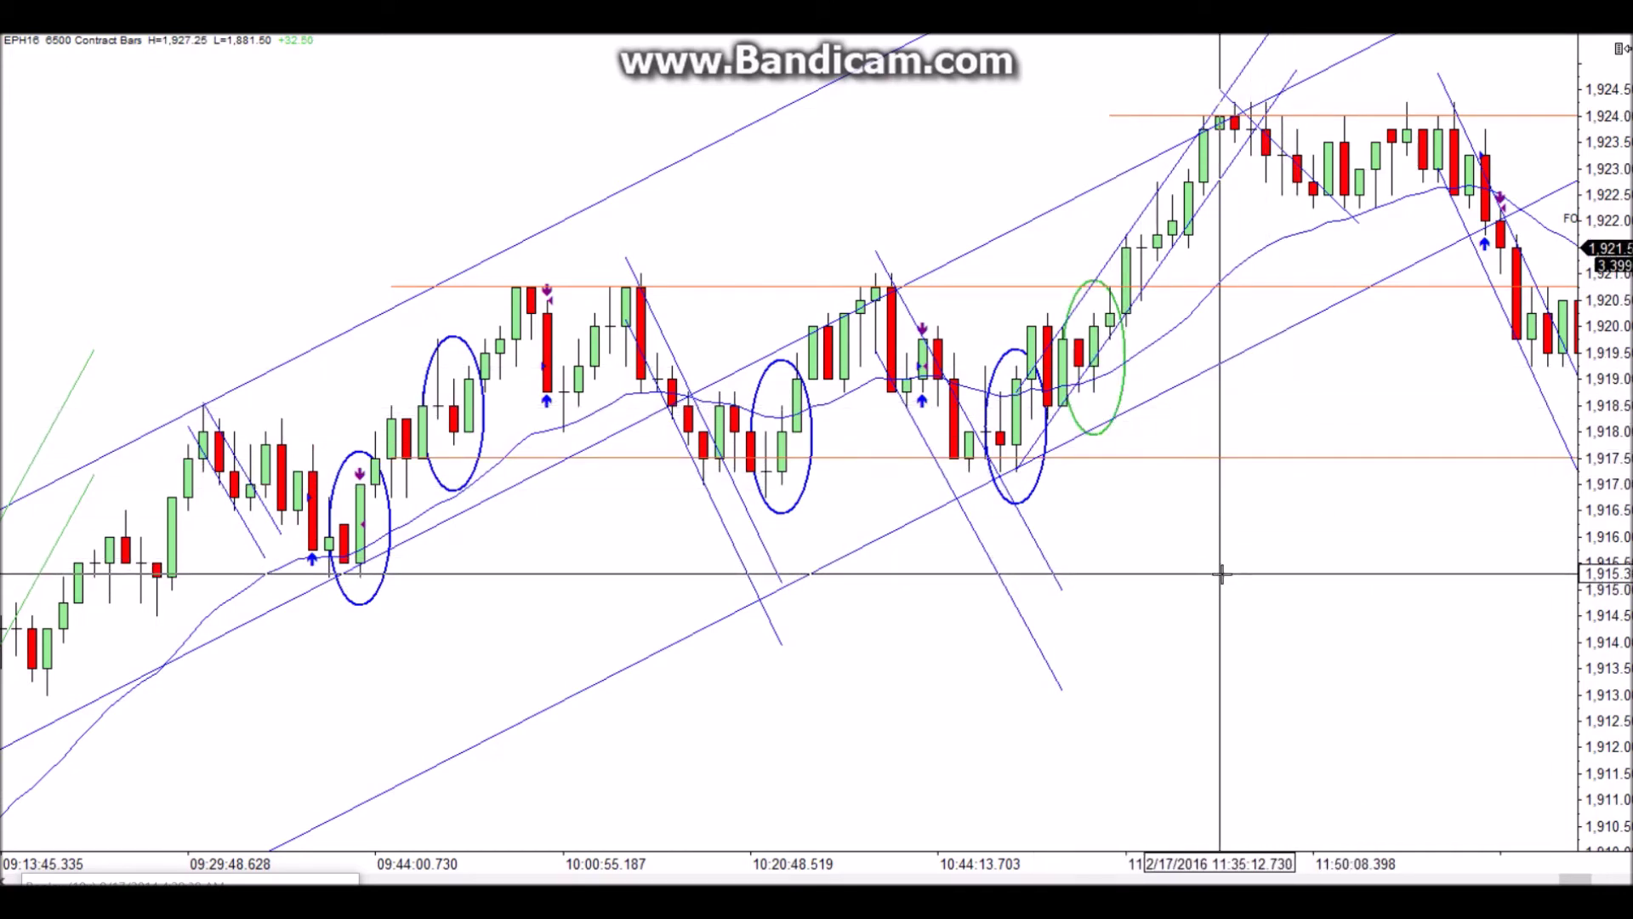
Scroll forward and clone the blue ellipse, placing the trial copy over the bars near 11:57
scroll(1257, 554, "down", 5)
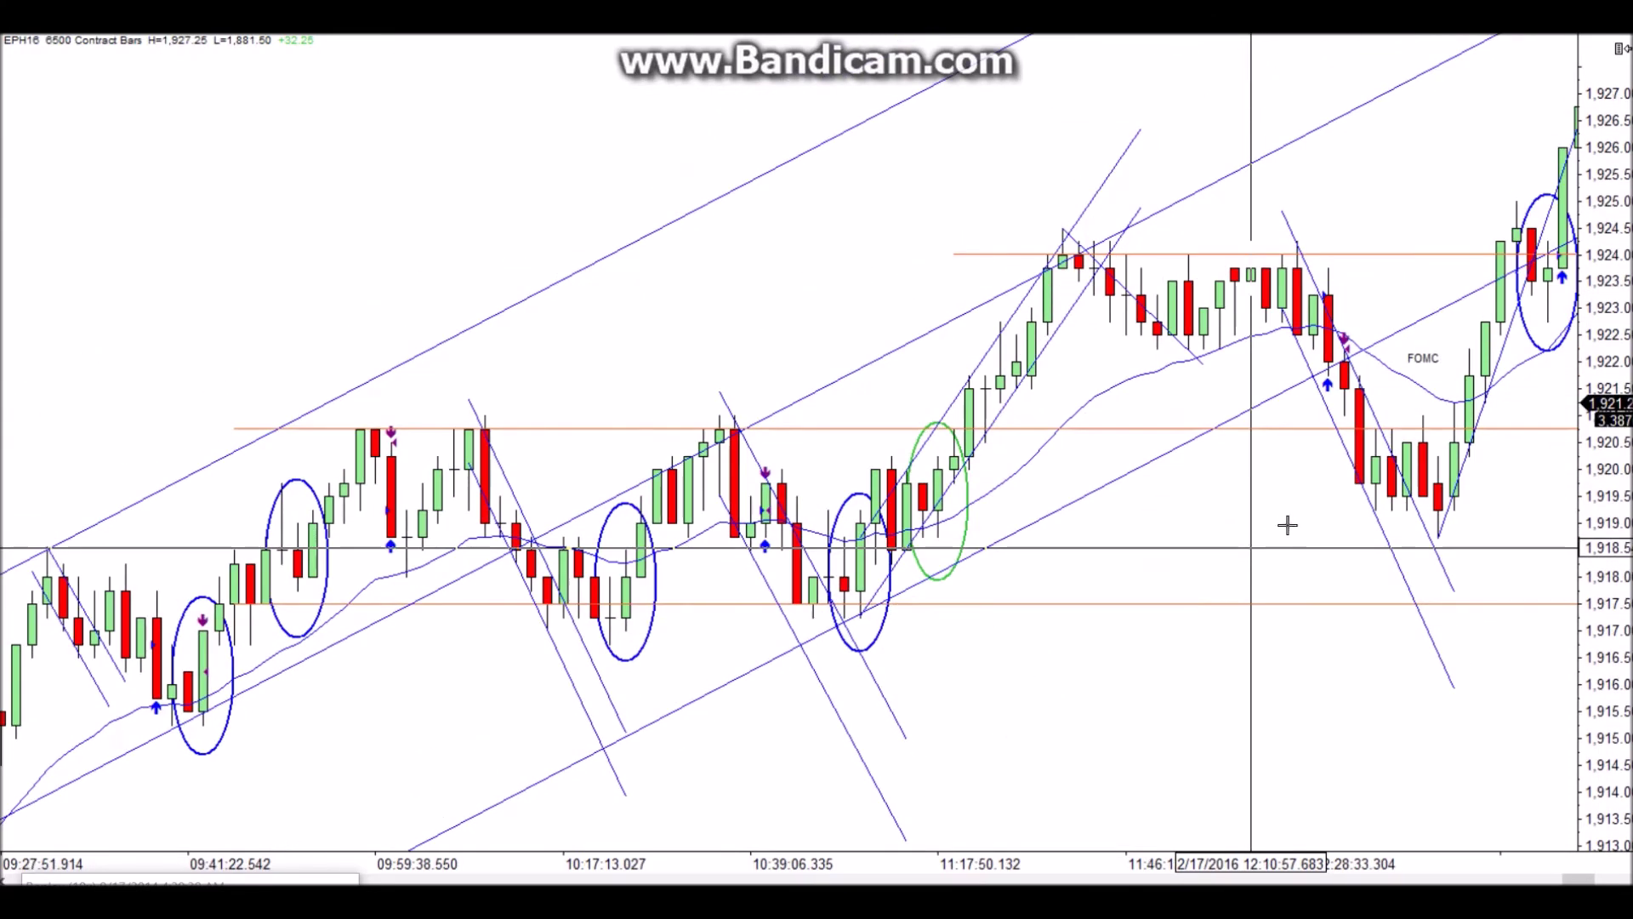
scroll(1297, 351, "down", 2)
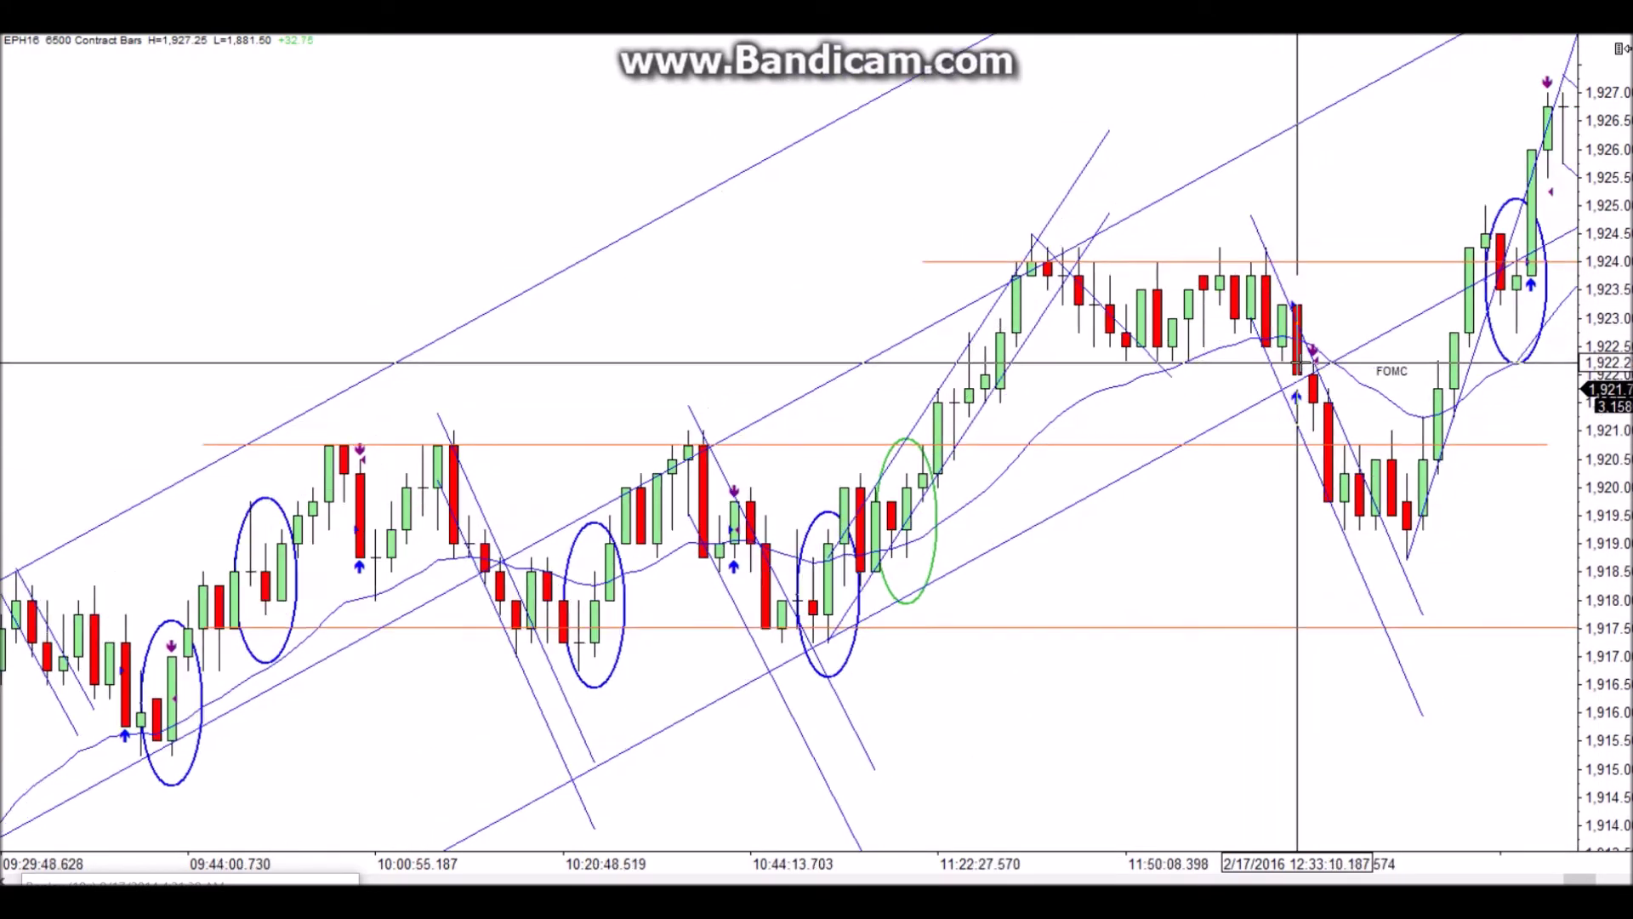
right_click(846, 671)
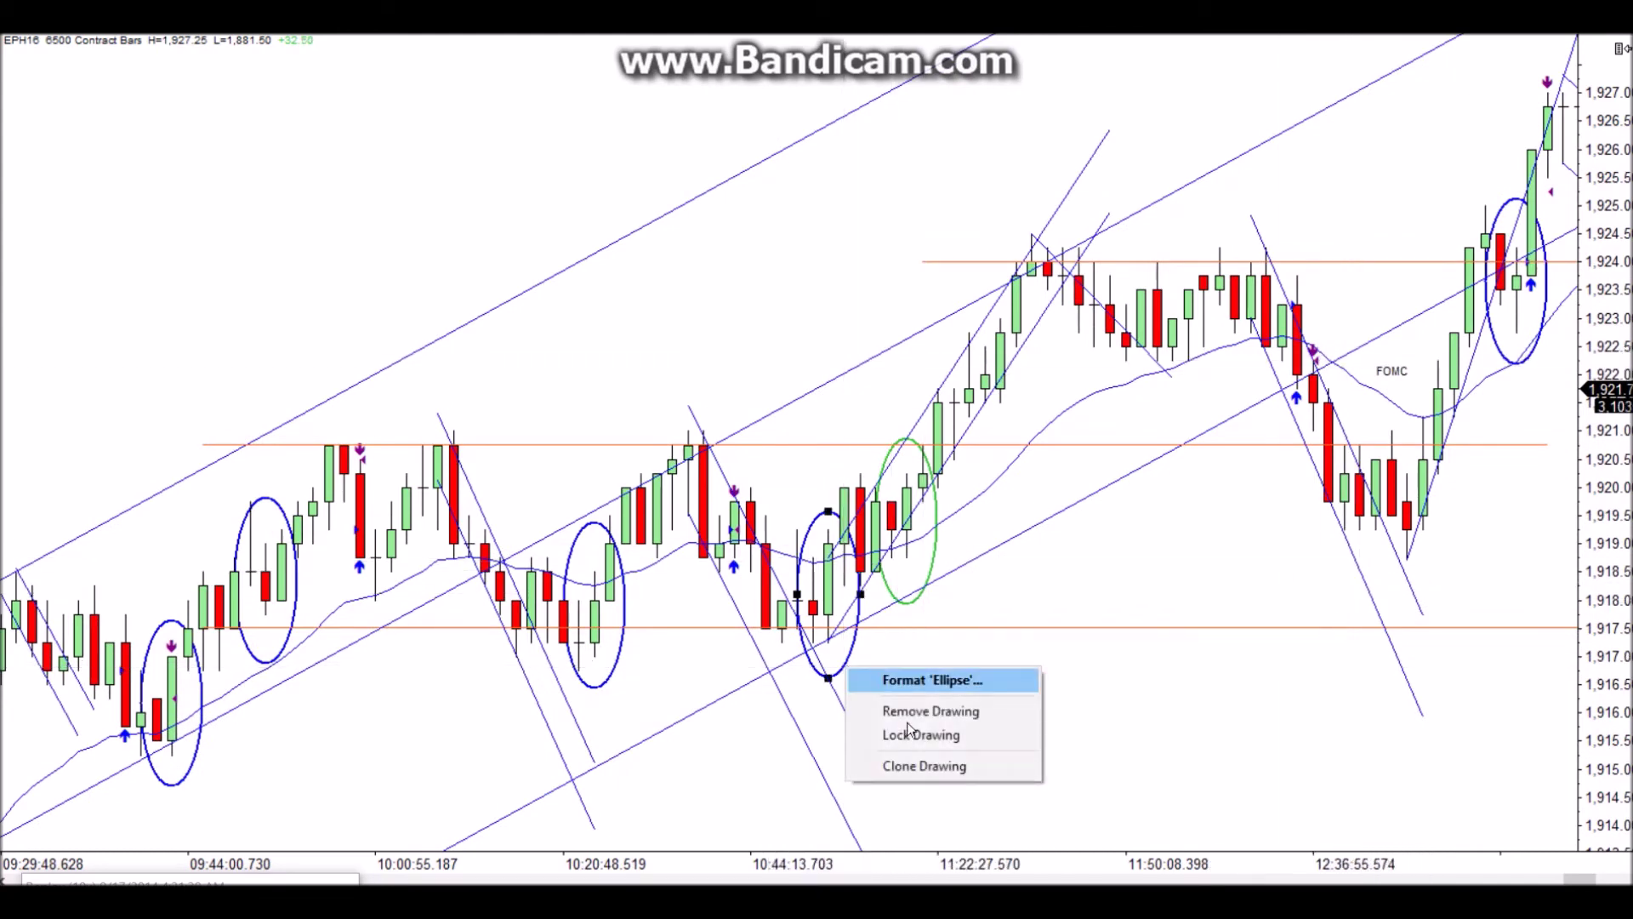
left_click(909, 765)
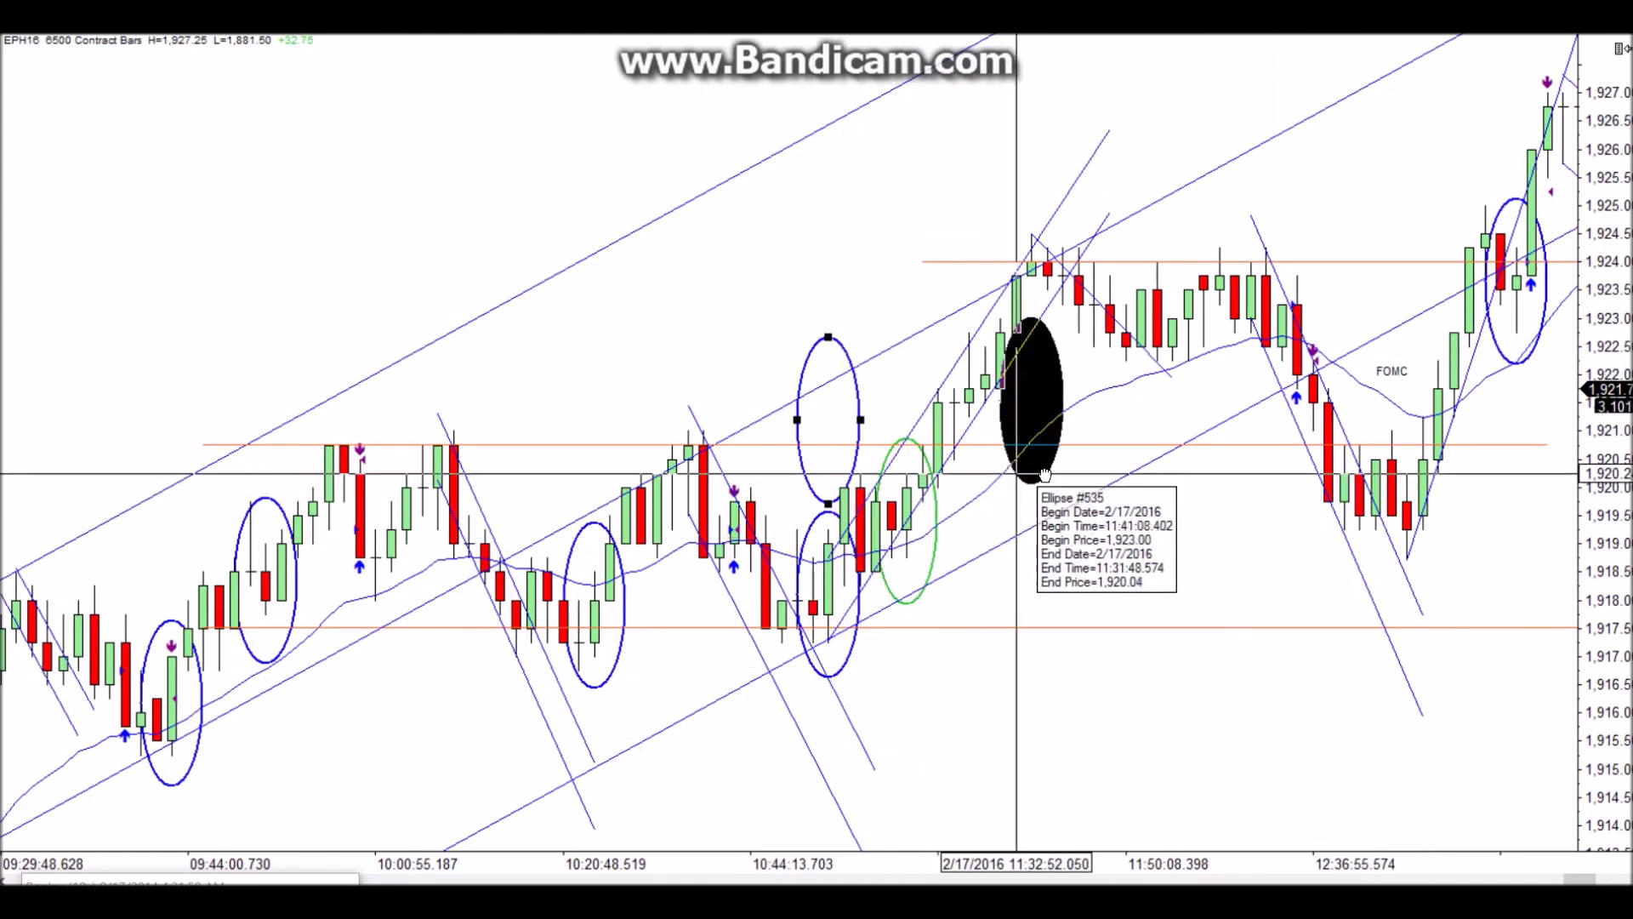
left_click(1163, 444)
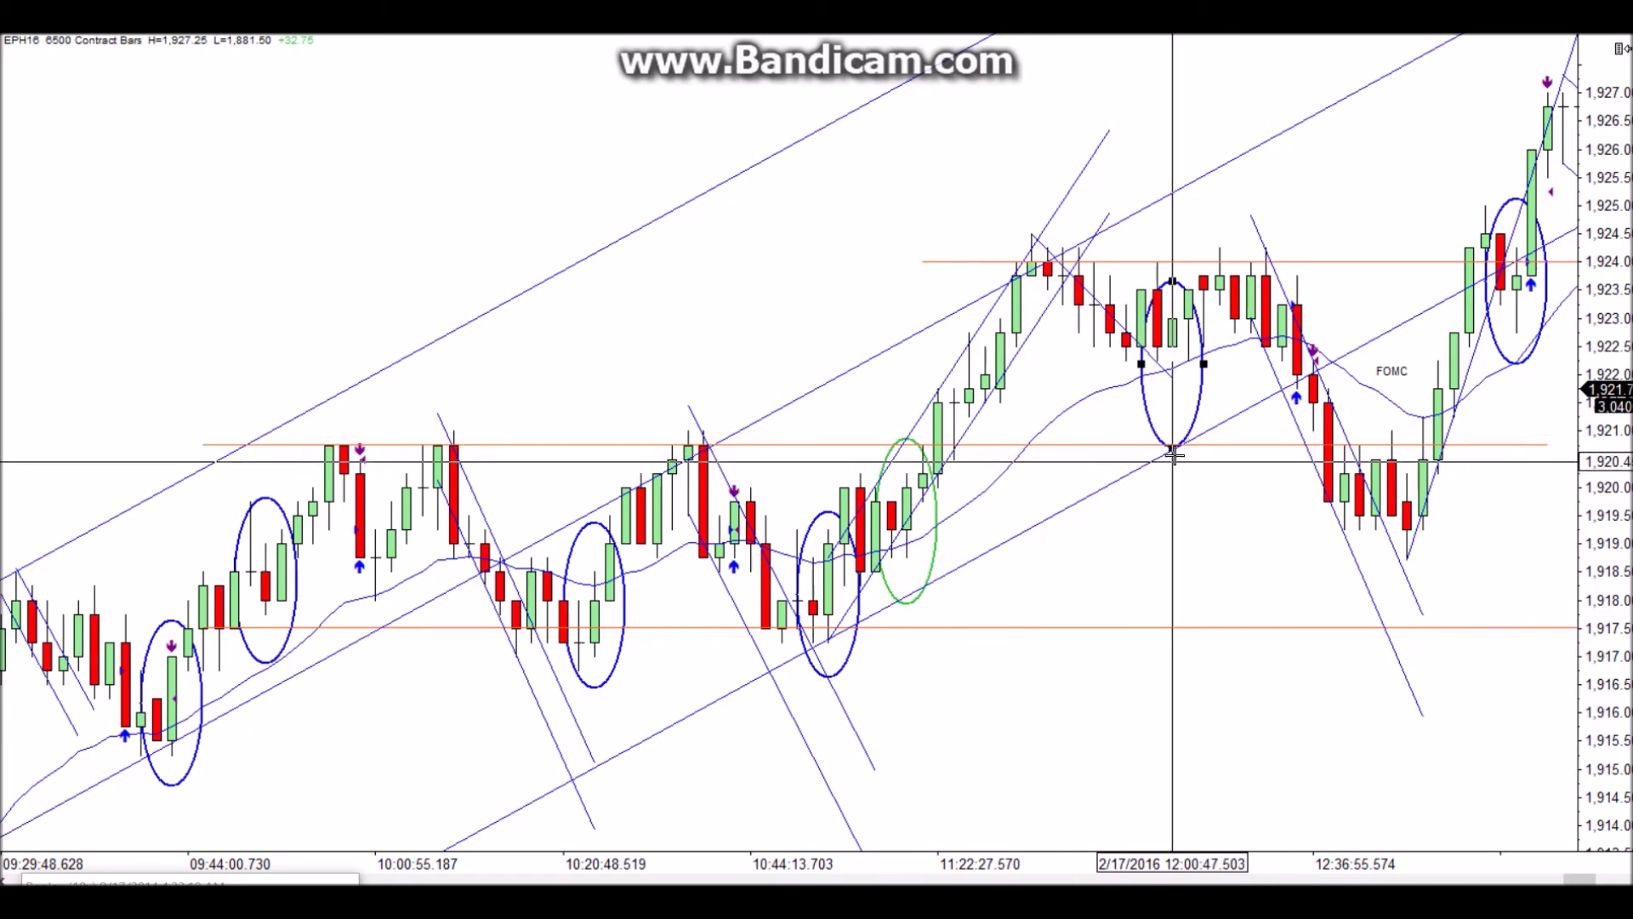
left_click(1176, 446)
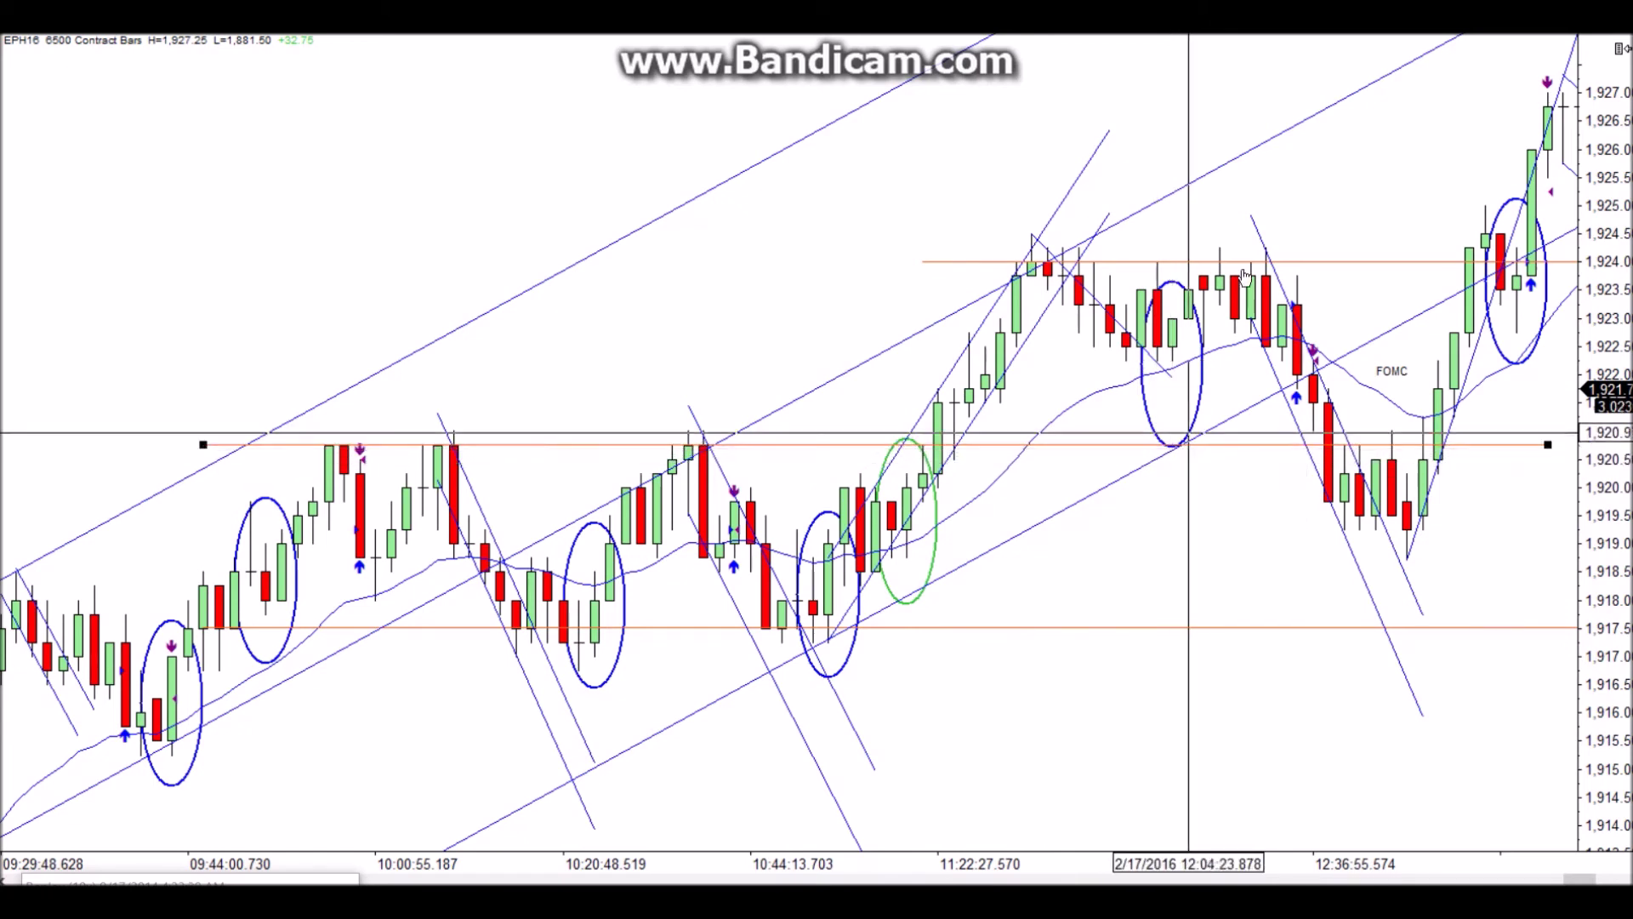
left_click(1199, 323)
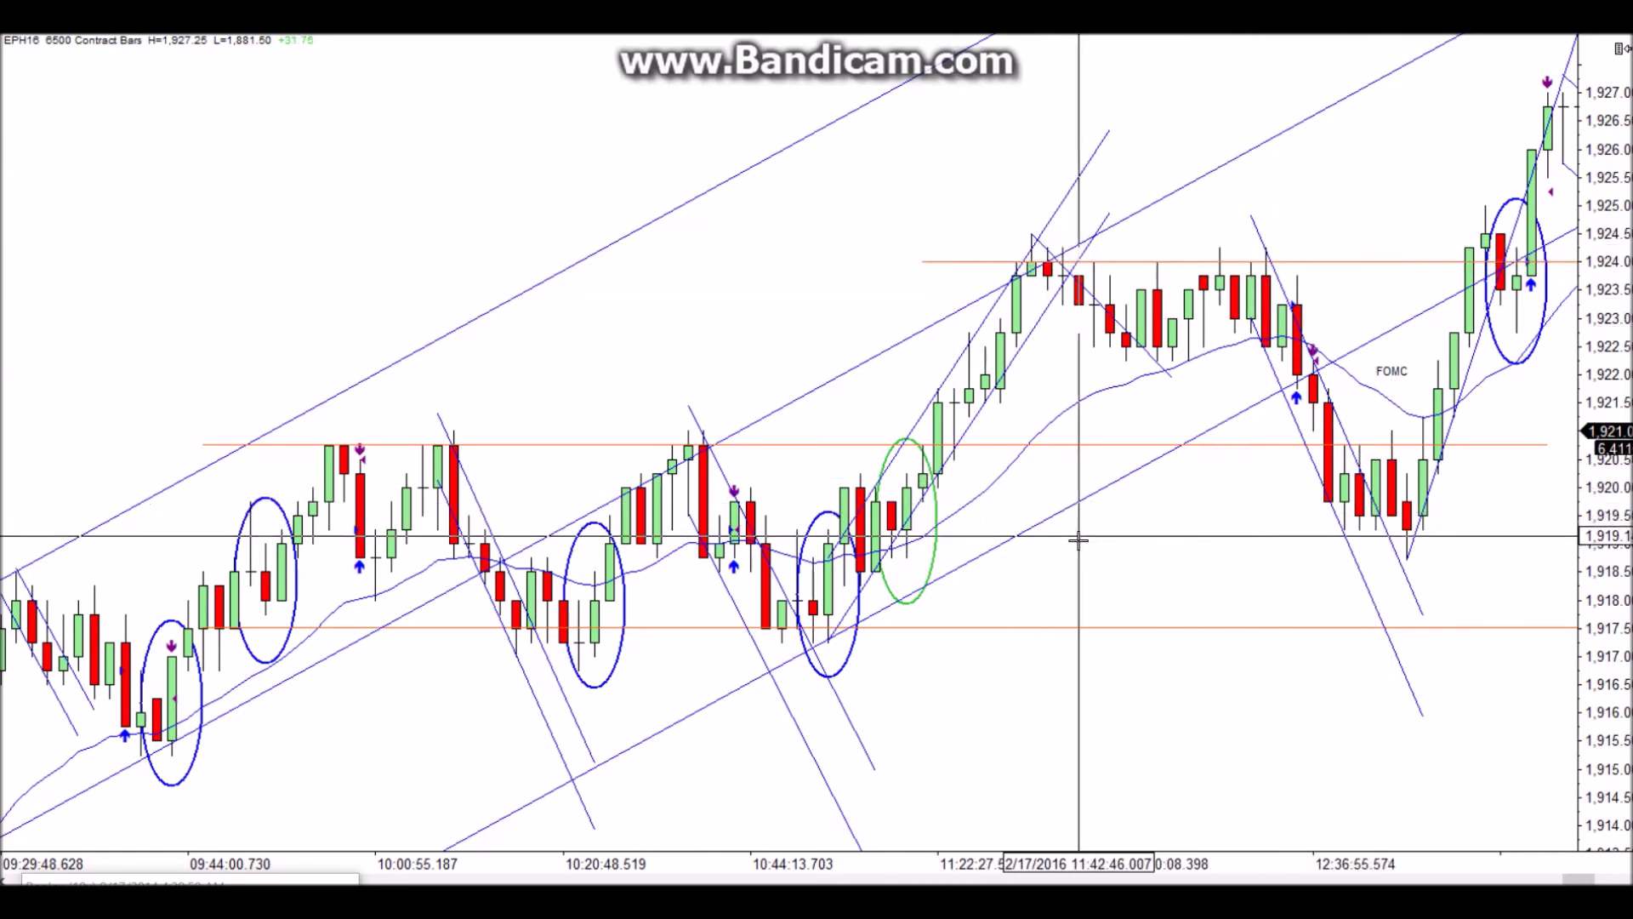
Scroll forward to show the 12:40 FOMC drop and the red ellipse at the 1,926 top
scroll(1194, 580, "right", 6)
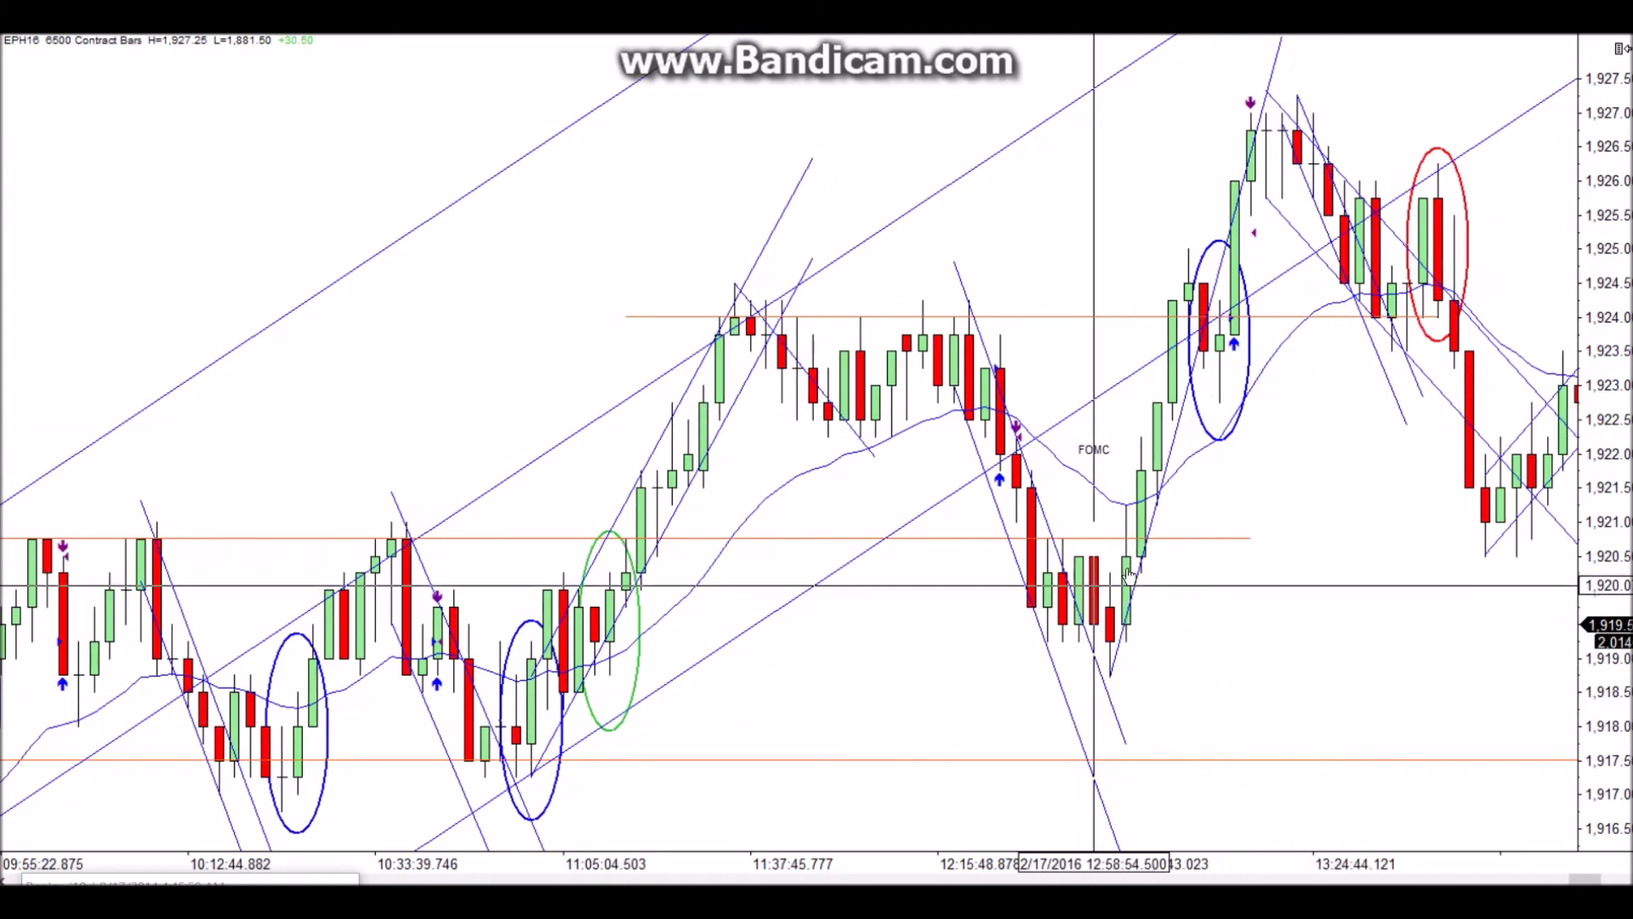
Scroll a few bars later, shift the blue ellipse, and draw a trial ellipse around the 13:16 candles
scroll(1361, 660, "down", 10)
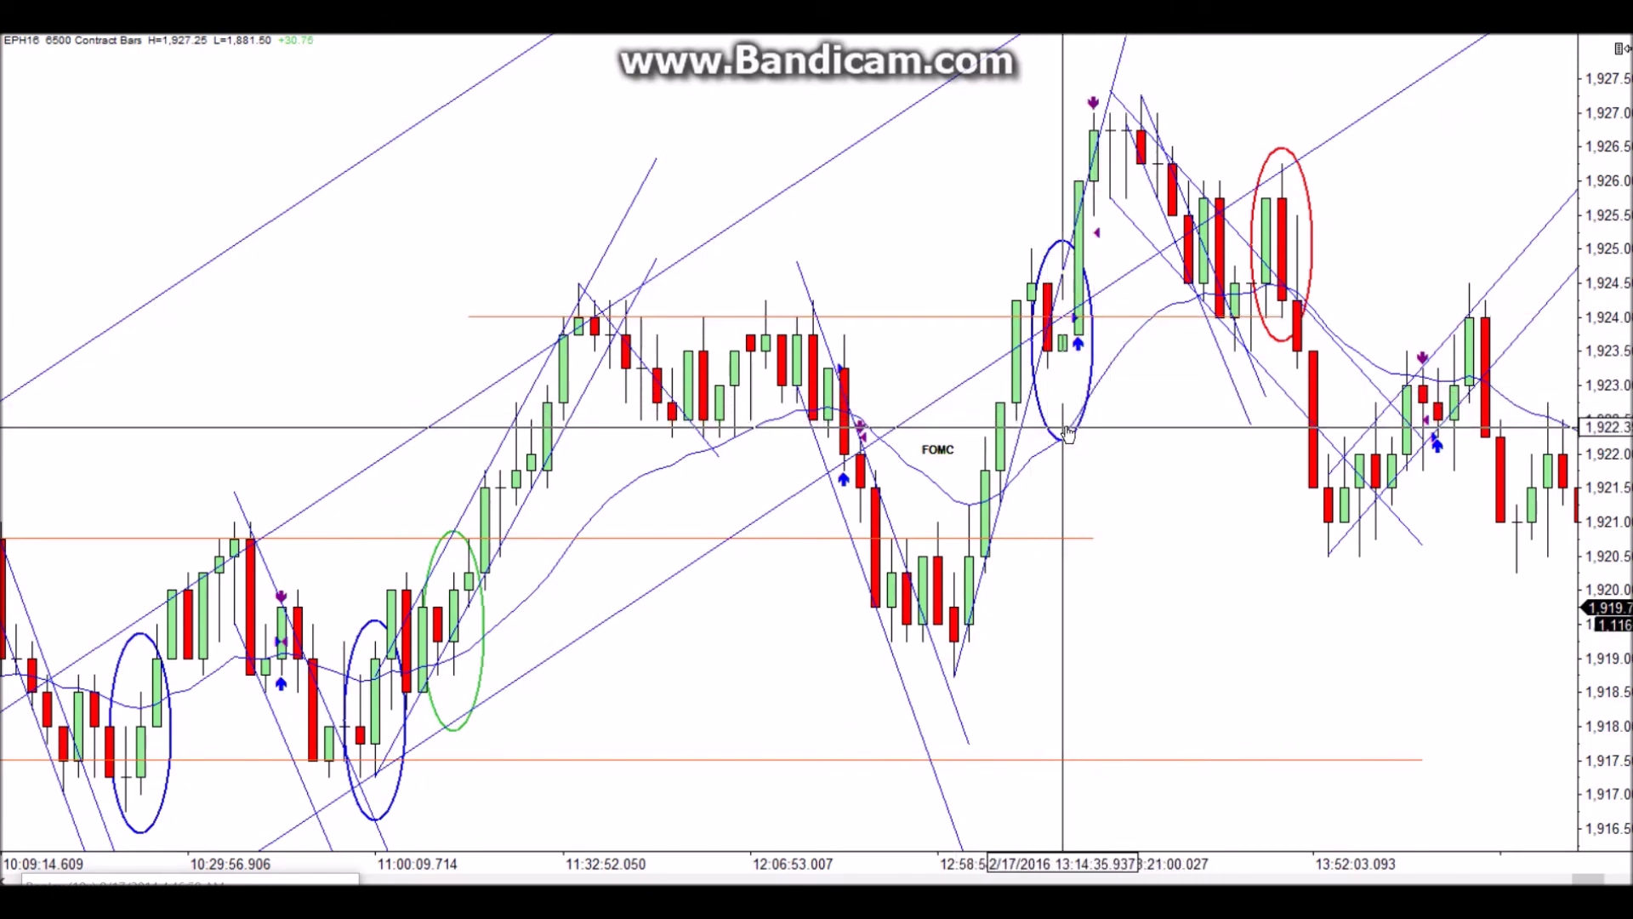
left_click_drag(1055, 434, 1213, 559)
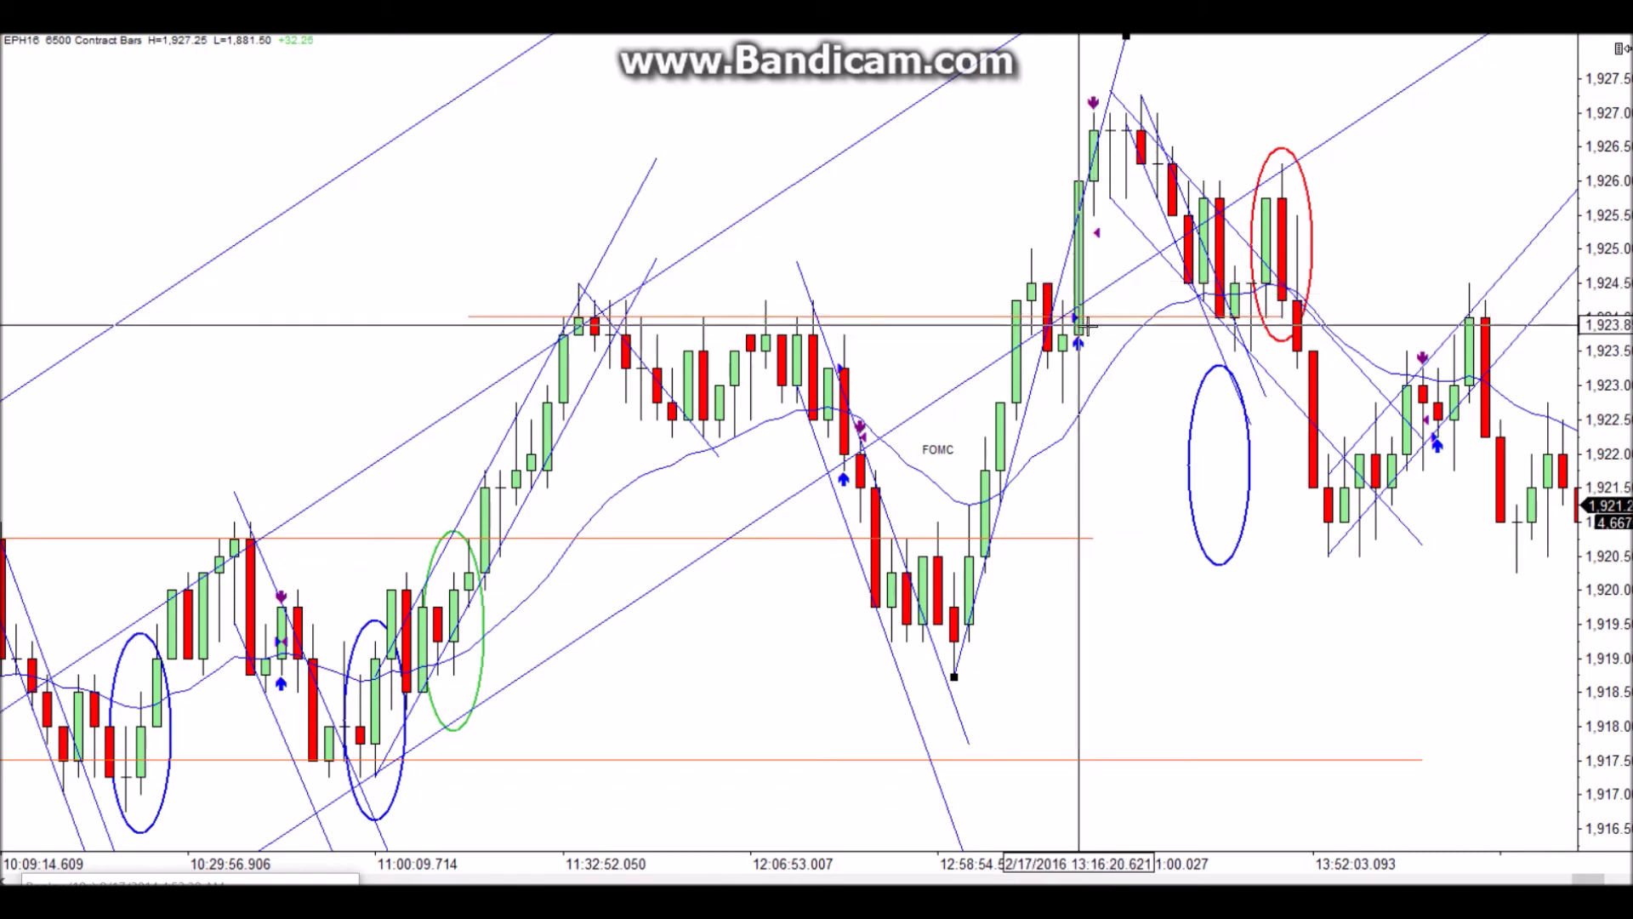
left_click(1093, 230)
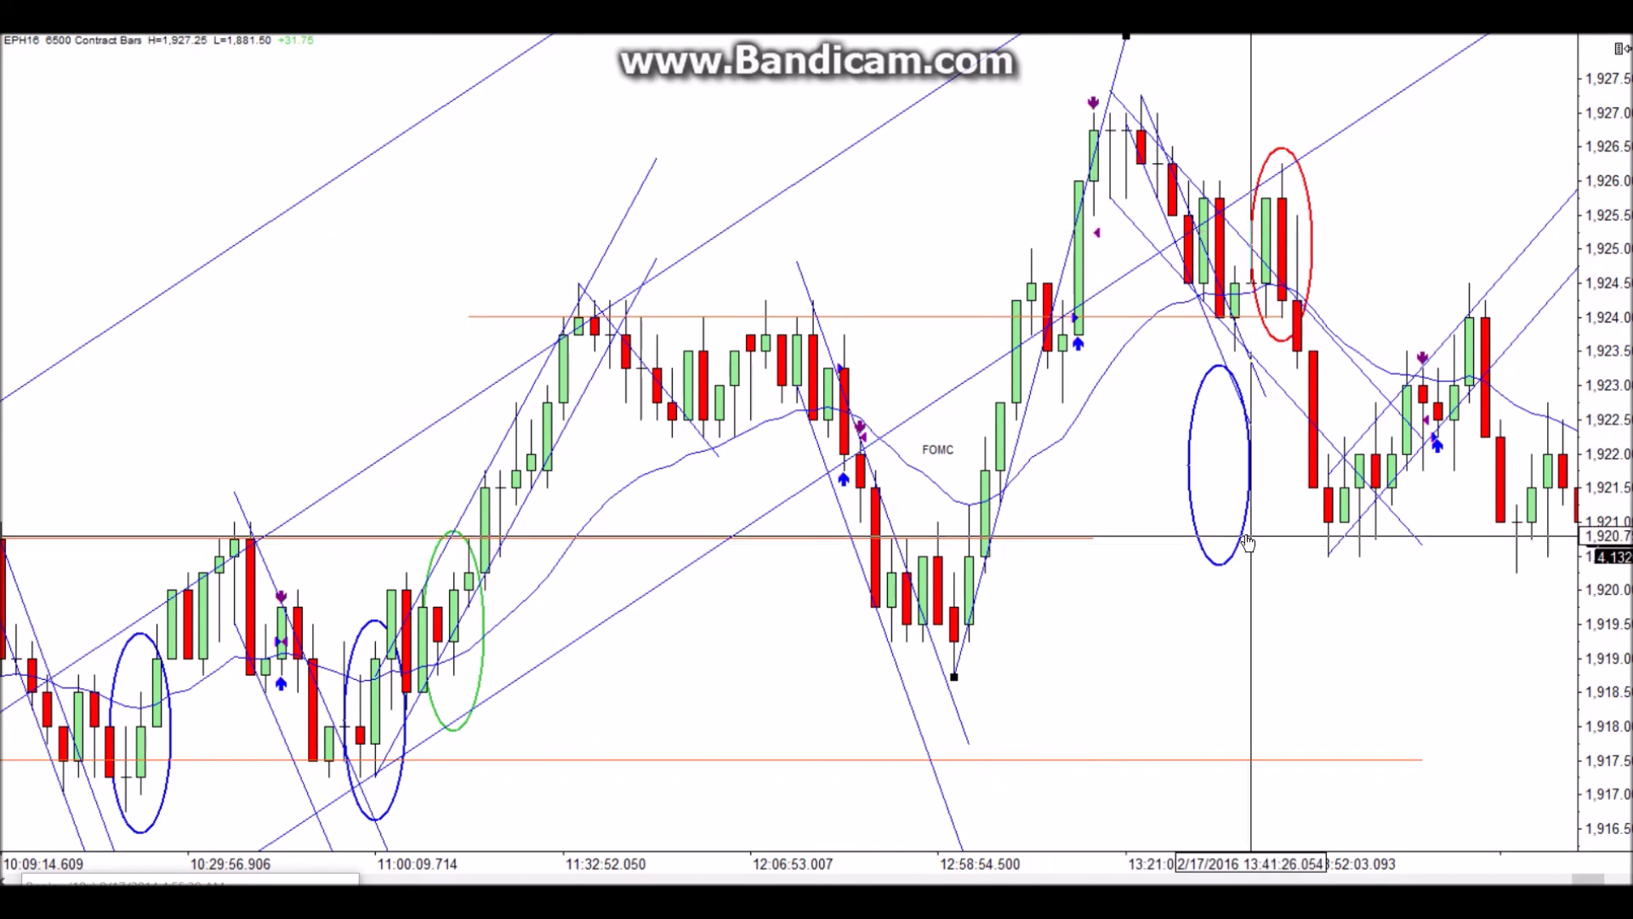
left_click(1078, 414)
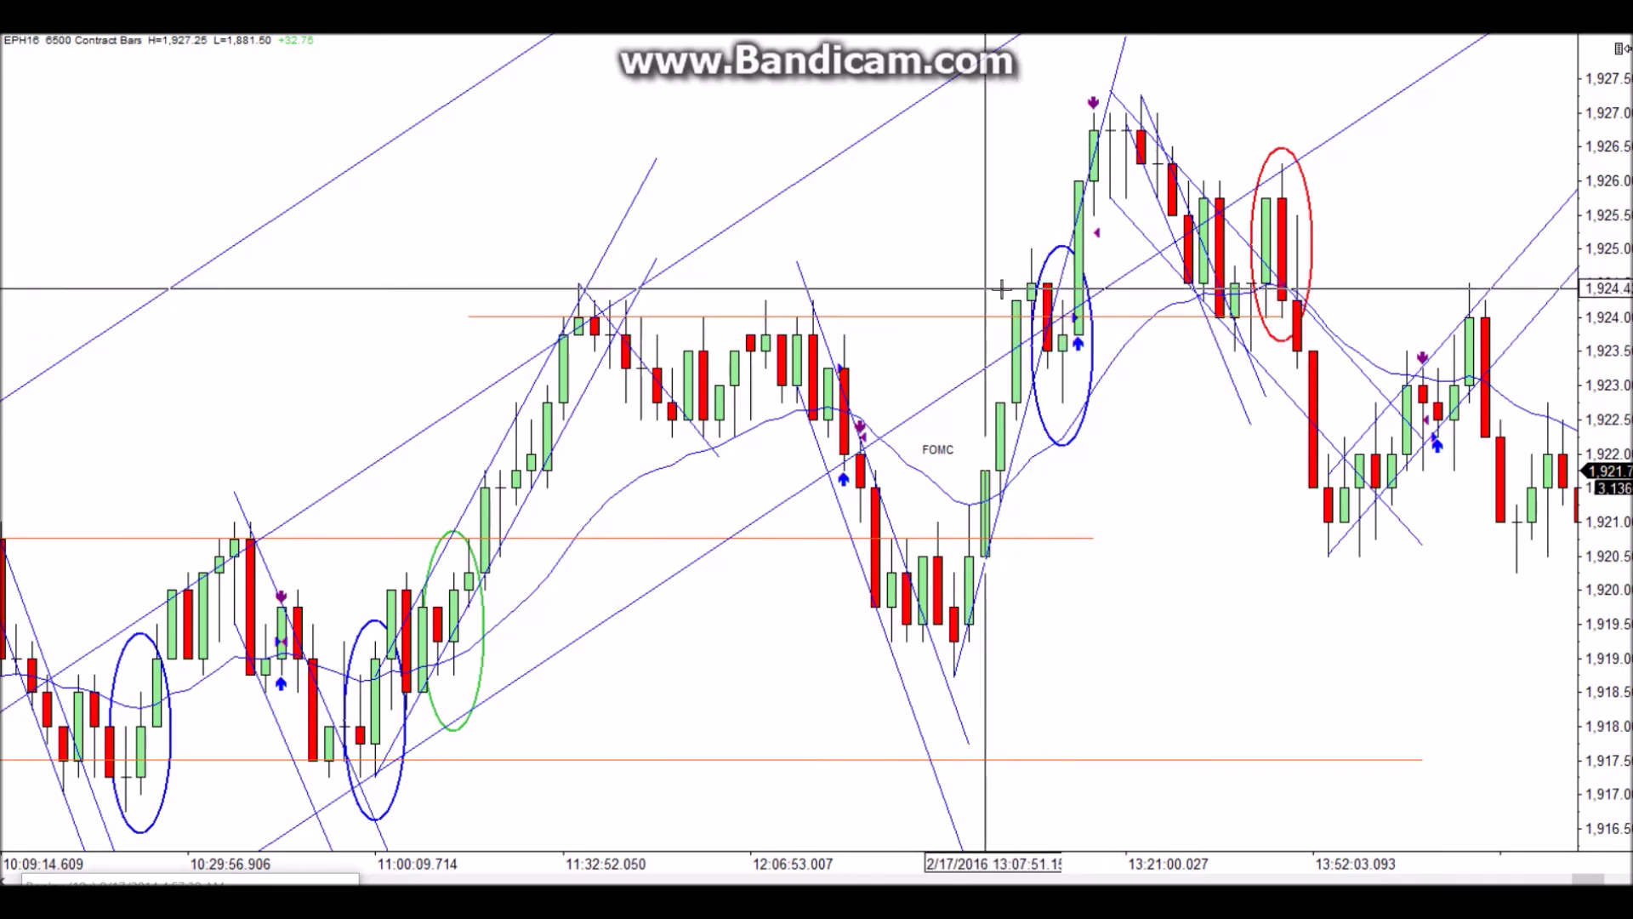
Scroll forward and move the red ellipse up and right into open space near 14:00, about 1,924–1,927
scroll(1502, 547, "down", 6)
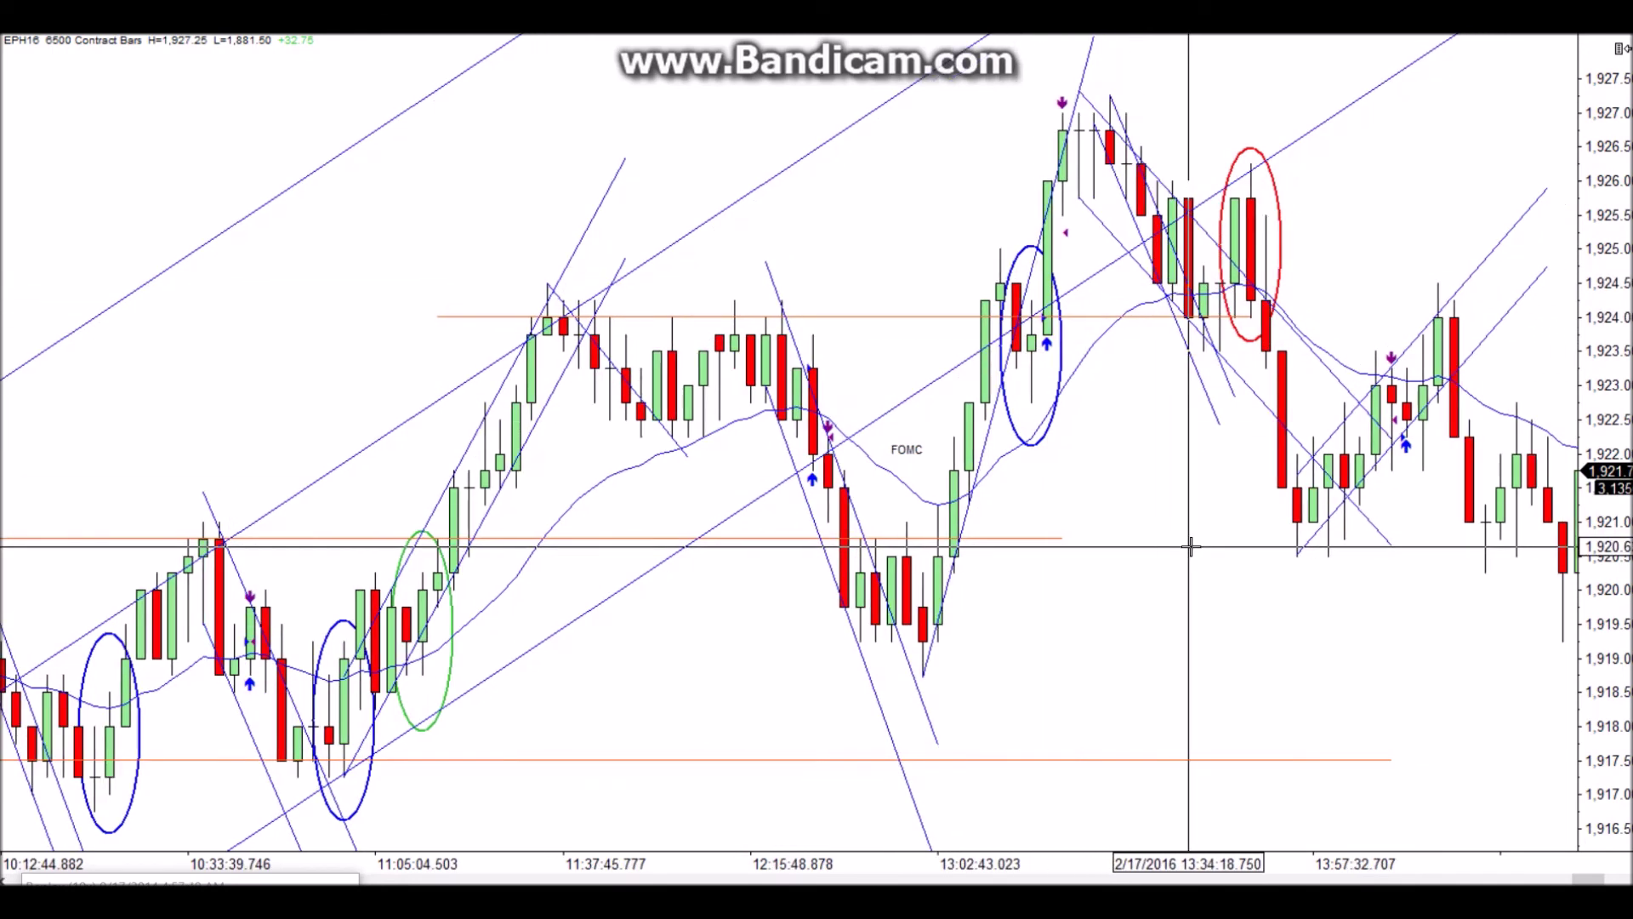
scroll(1189, 547, "down", 10)
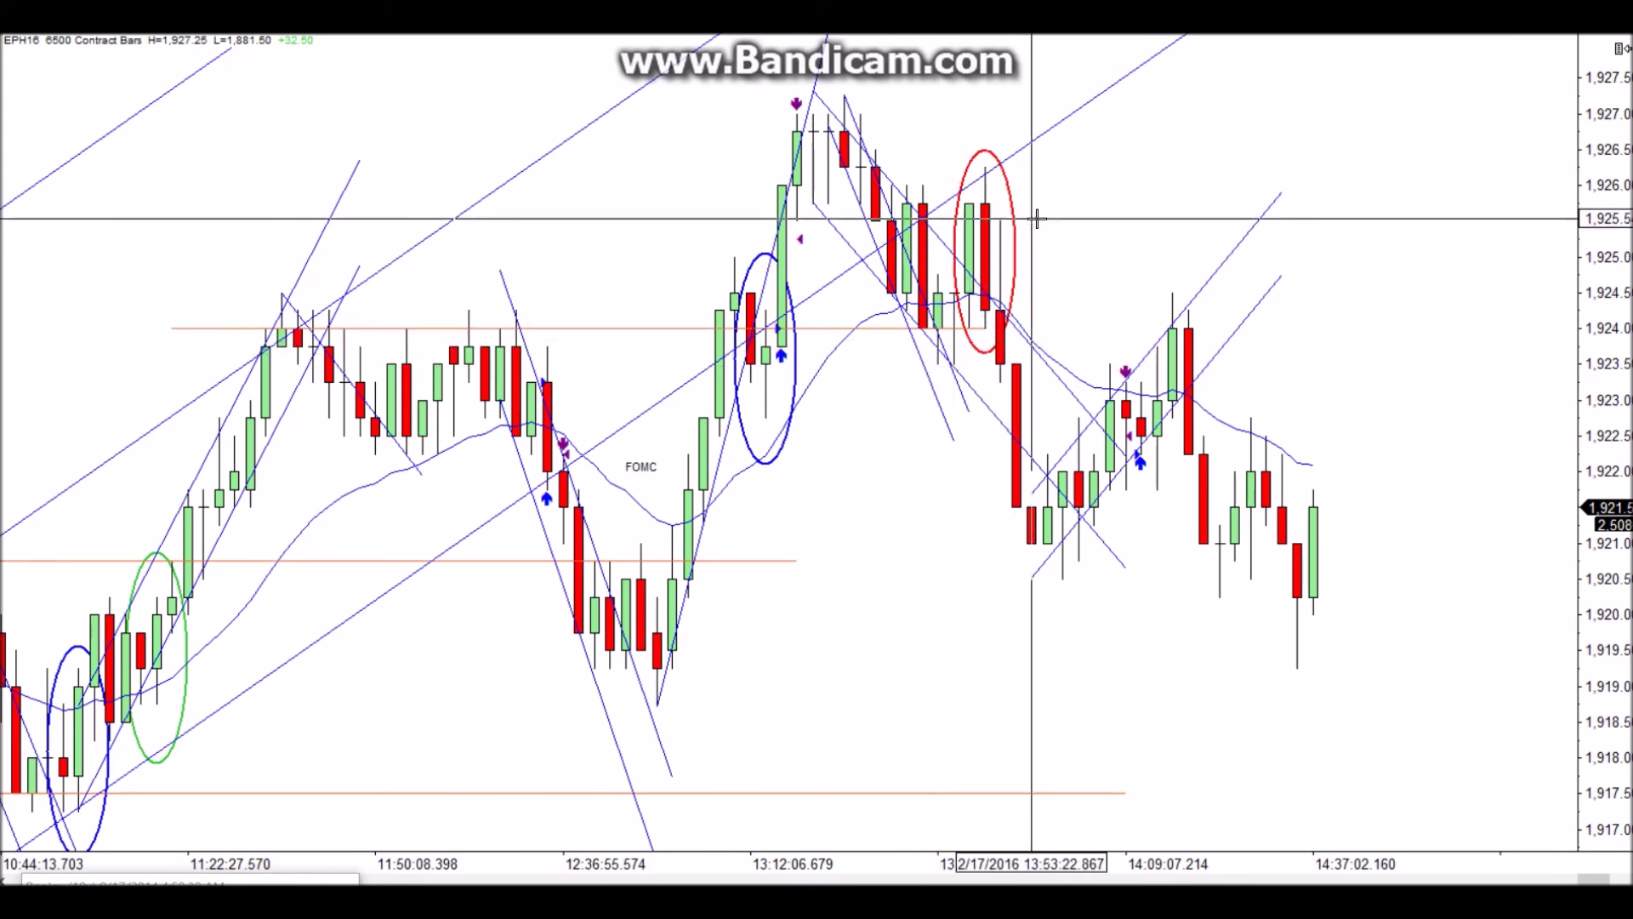
left_click_drag(1017, 211, 1123, 195)
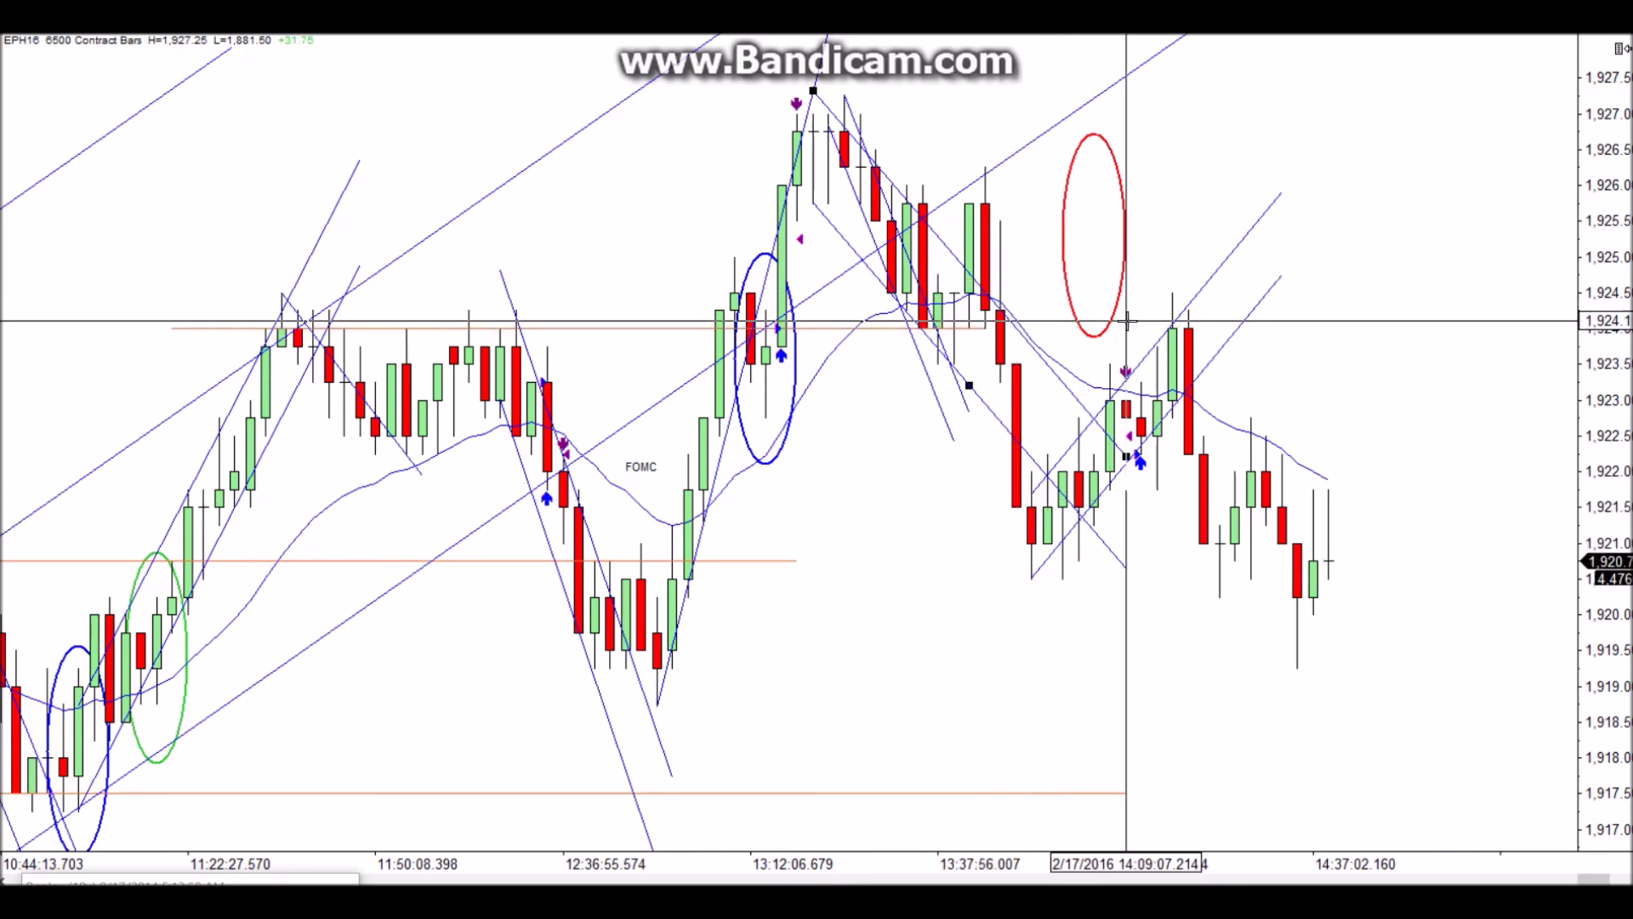
Move the red ellipse back left onto the pullback bars near 13:35–13:50, about 1,924–1,926.5
left_click_drag(1117, 326, 1102, 330)
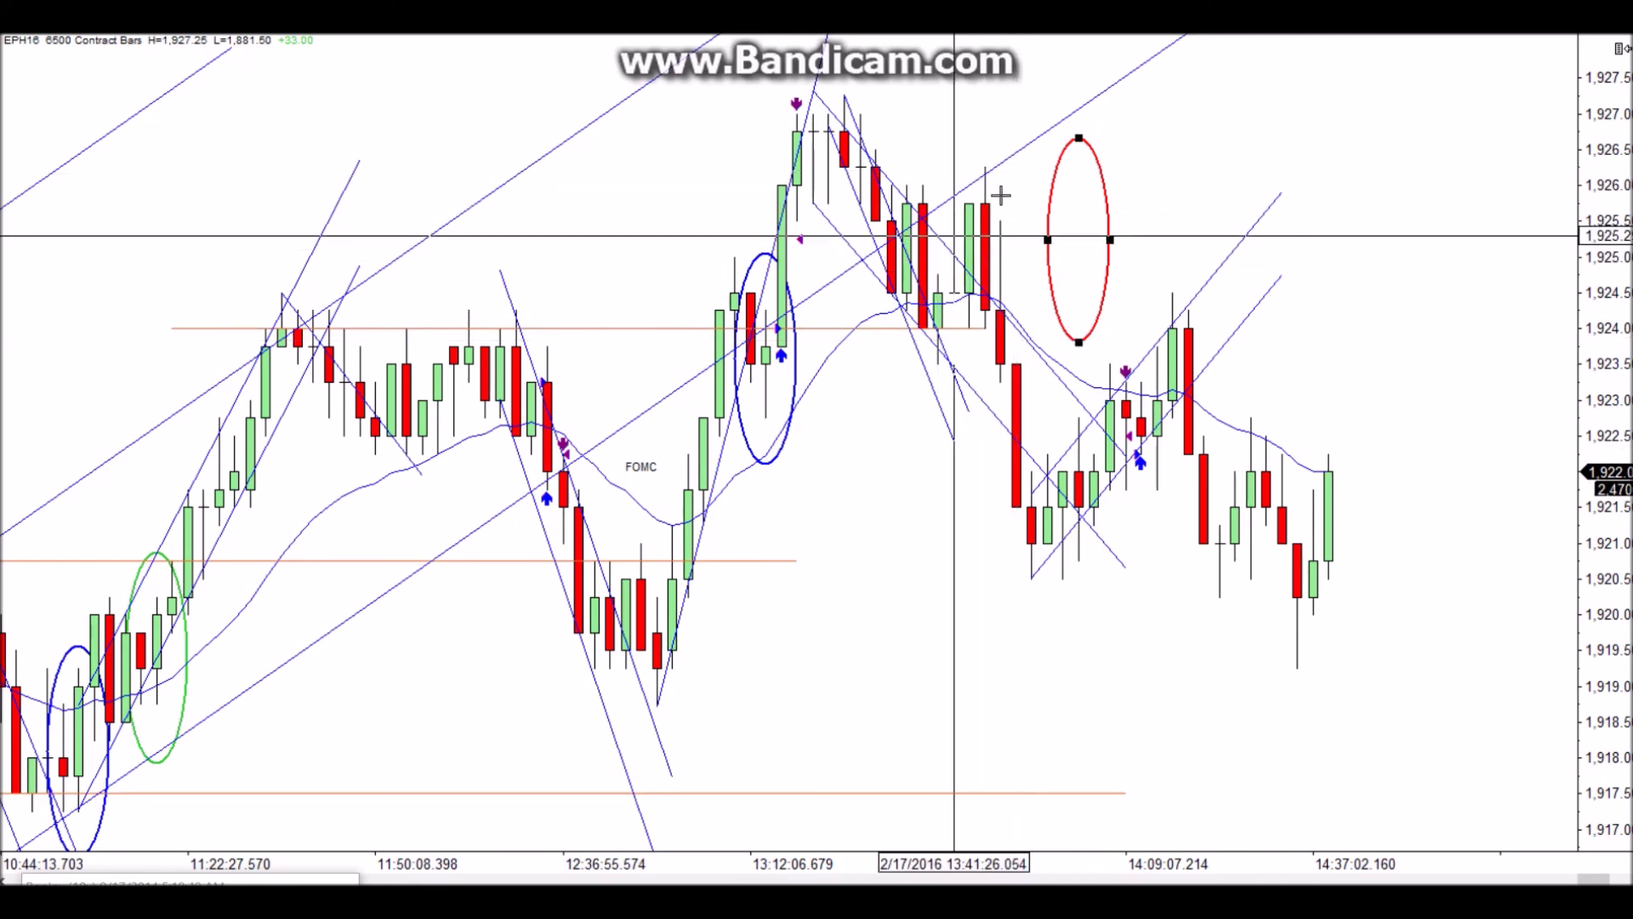
mouse_move(1102, 318)
left_click_drag(1102, 318, 1008, 324)
left_click(1059, 232)
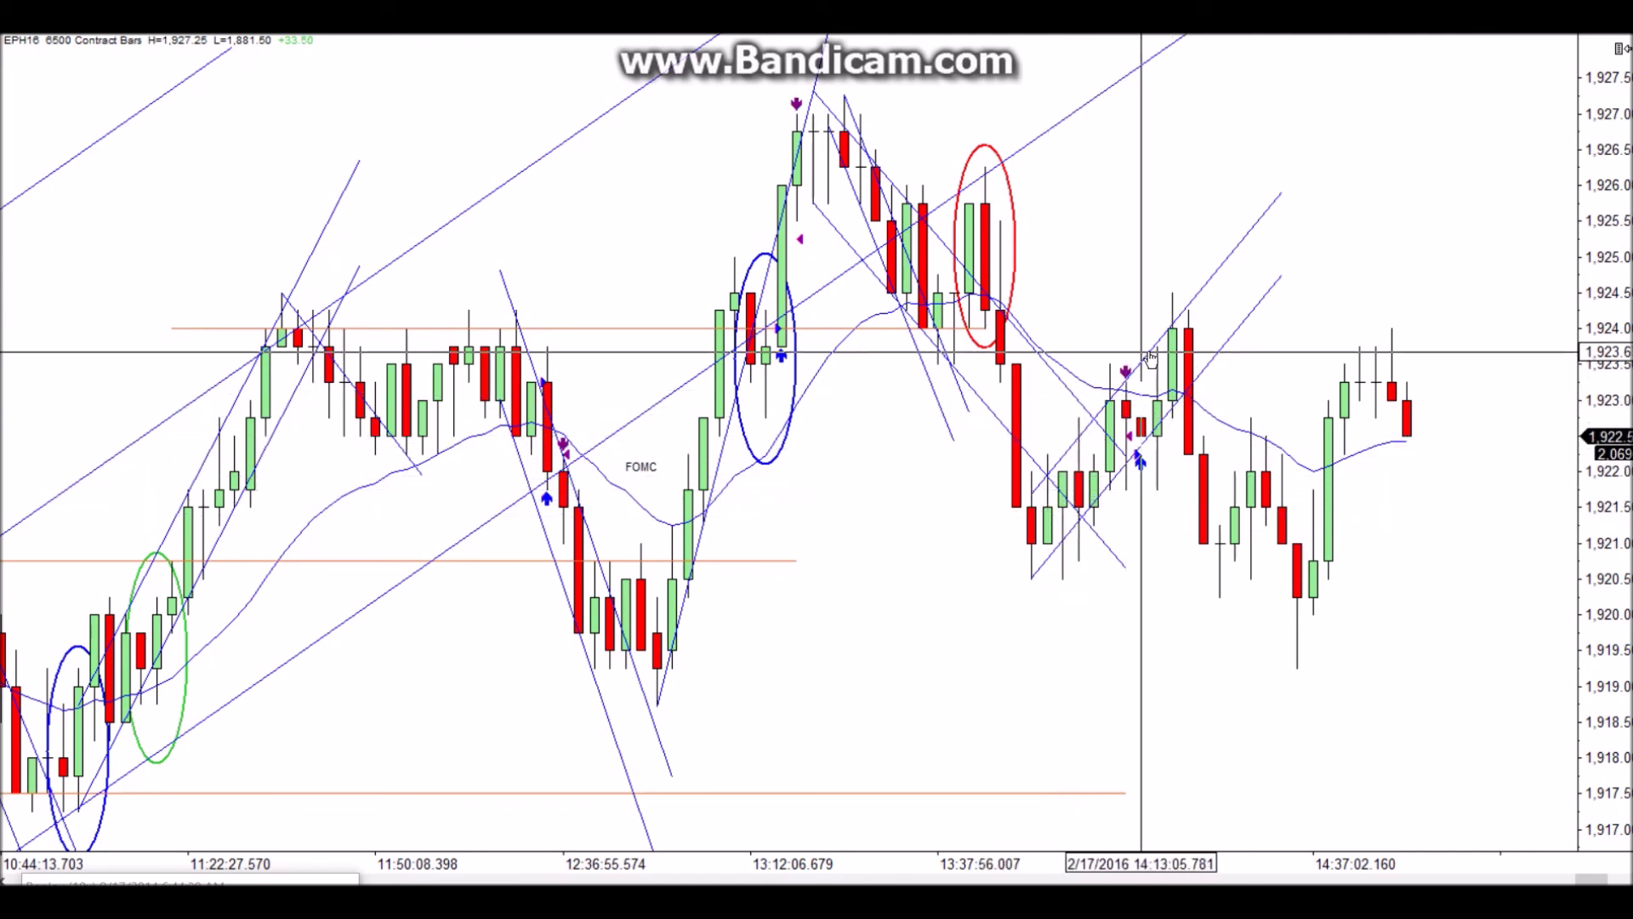
Select the equidistant channel, then switch to the Trading Records.xlsx workbook in Excel
left_click(924, 221)
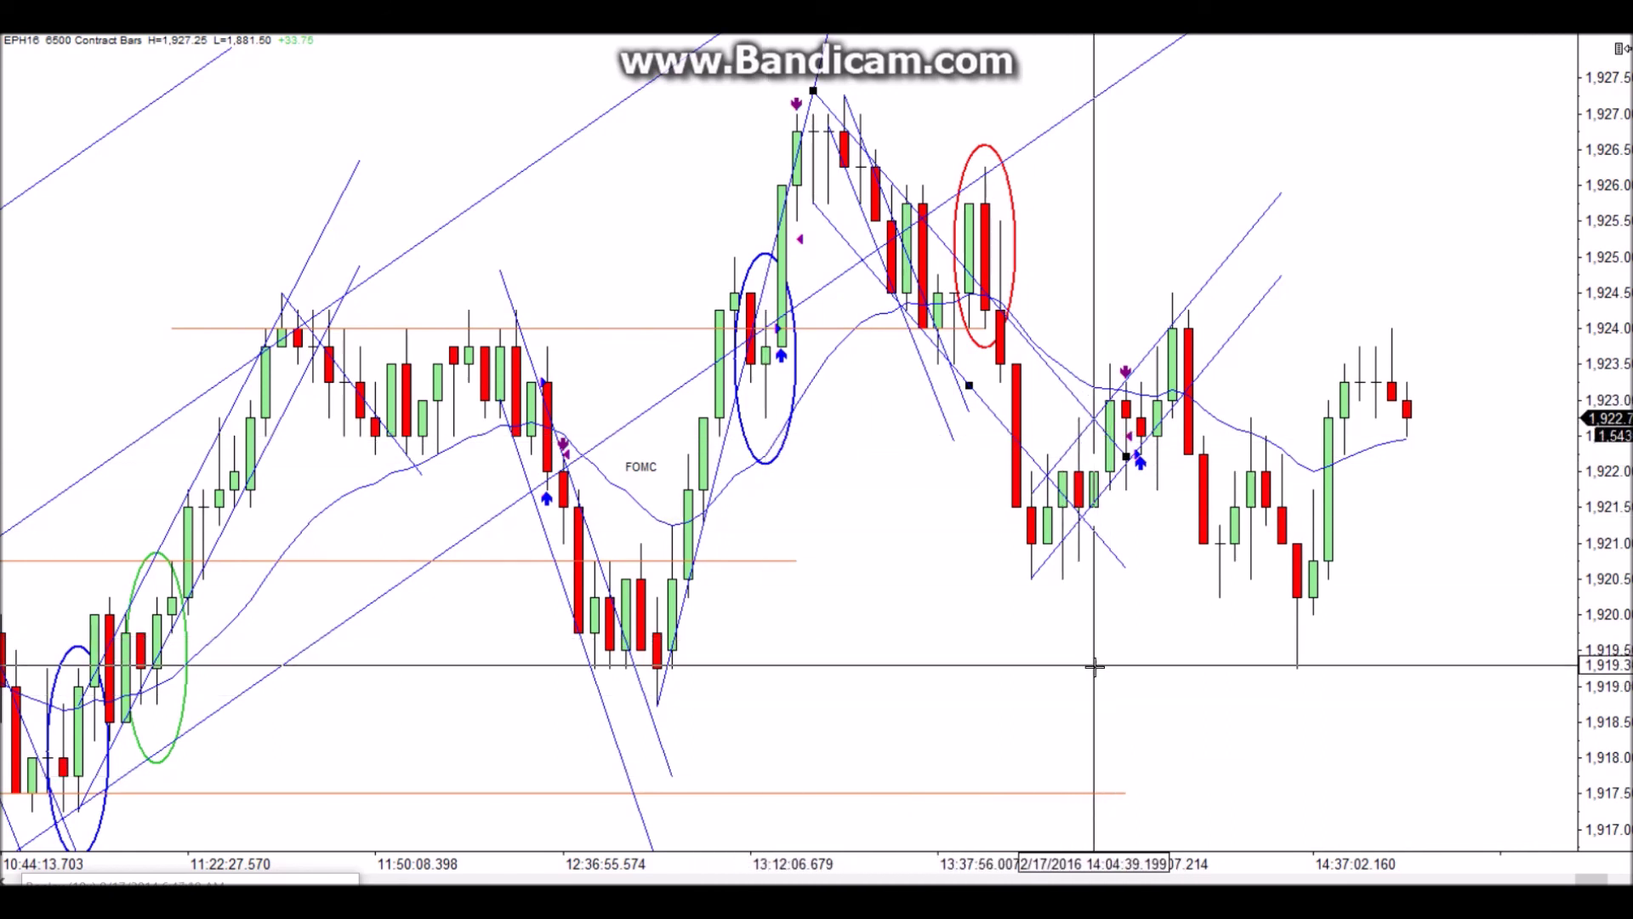
mouse_move(708, 897)
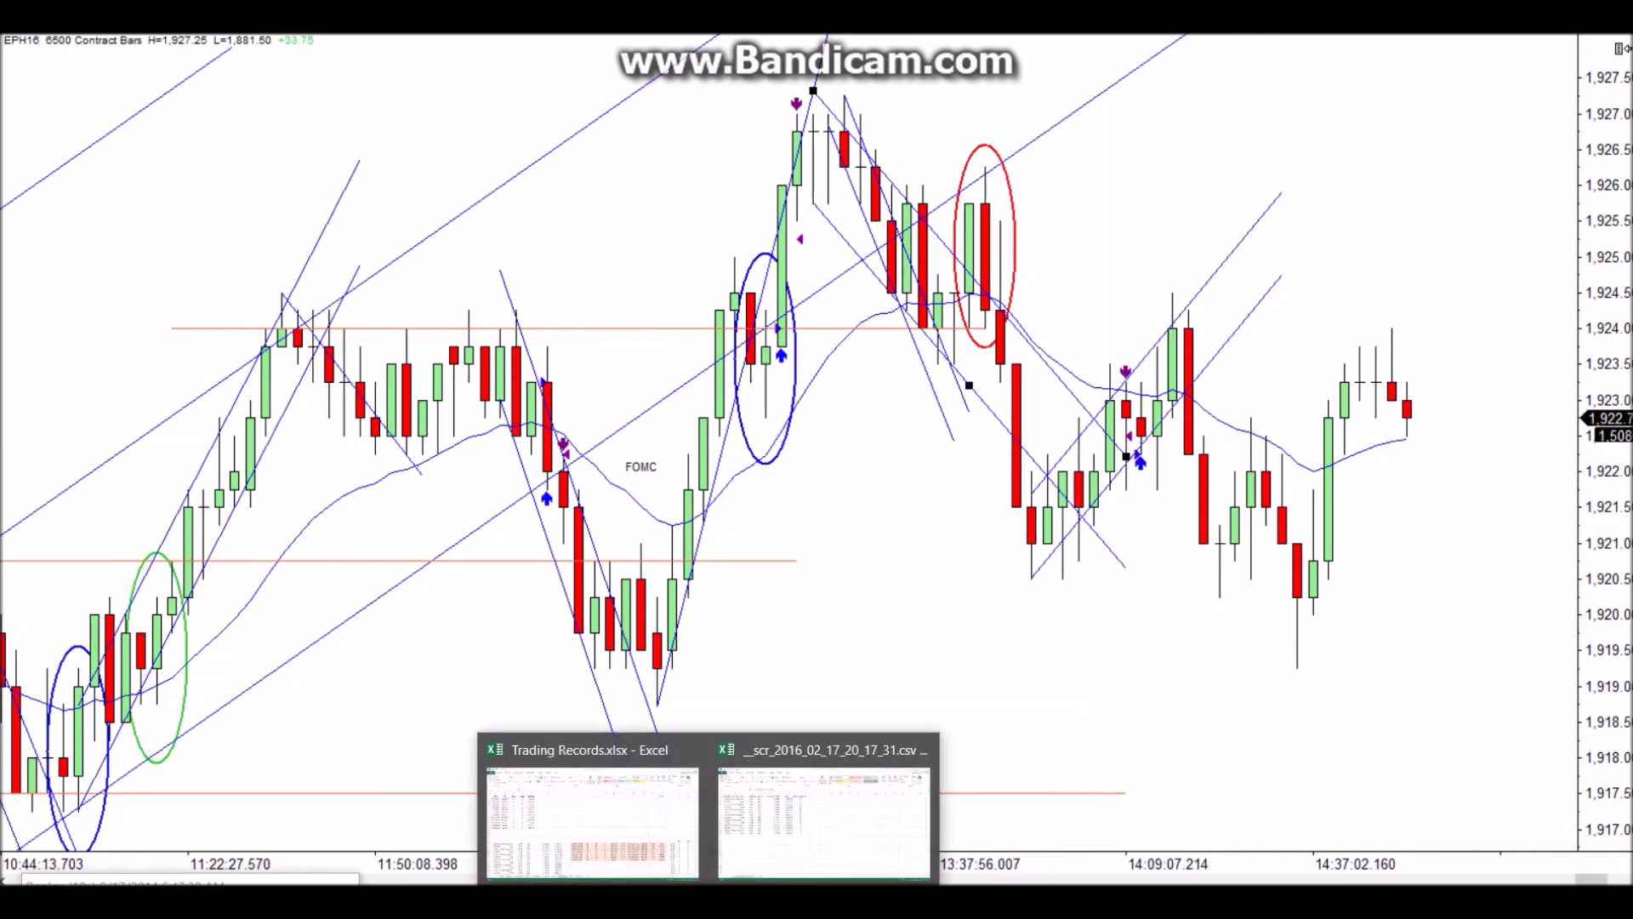
left_click(664, 826)
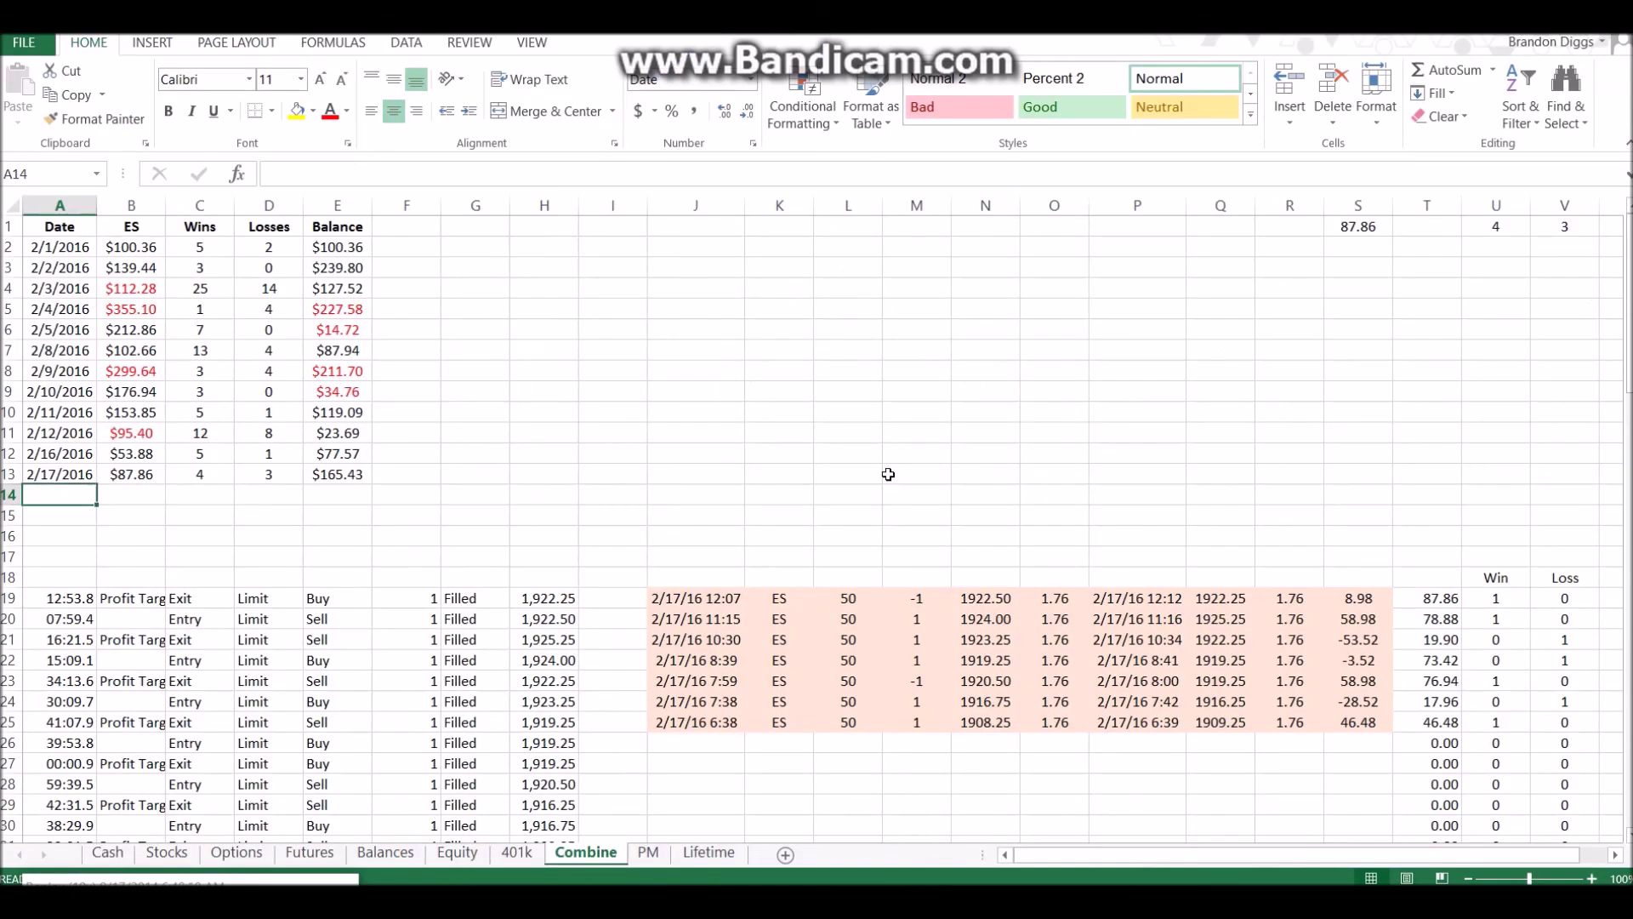